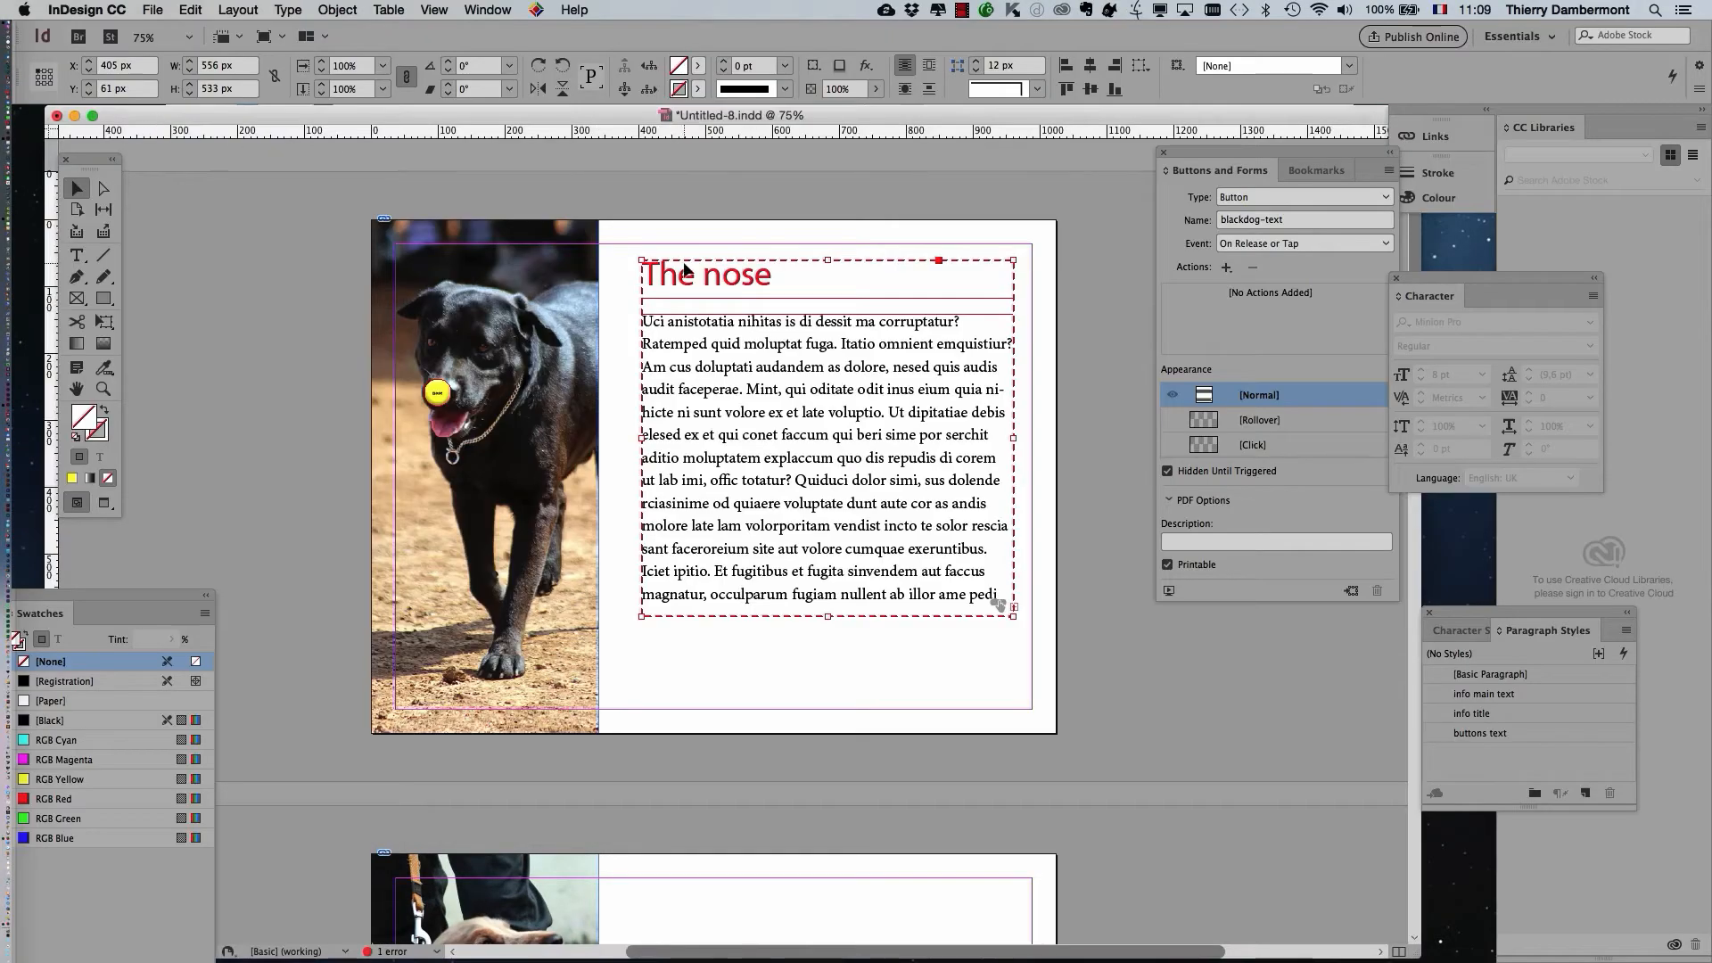
- Add a layer named "do not go on next page" and place it directly below the interactive elements layer
left_click_drag(1204, 157, 1164, 214)
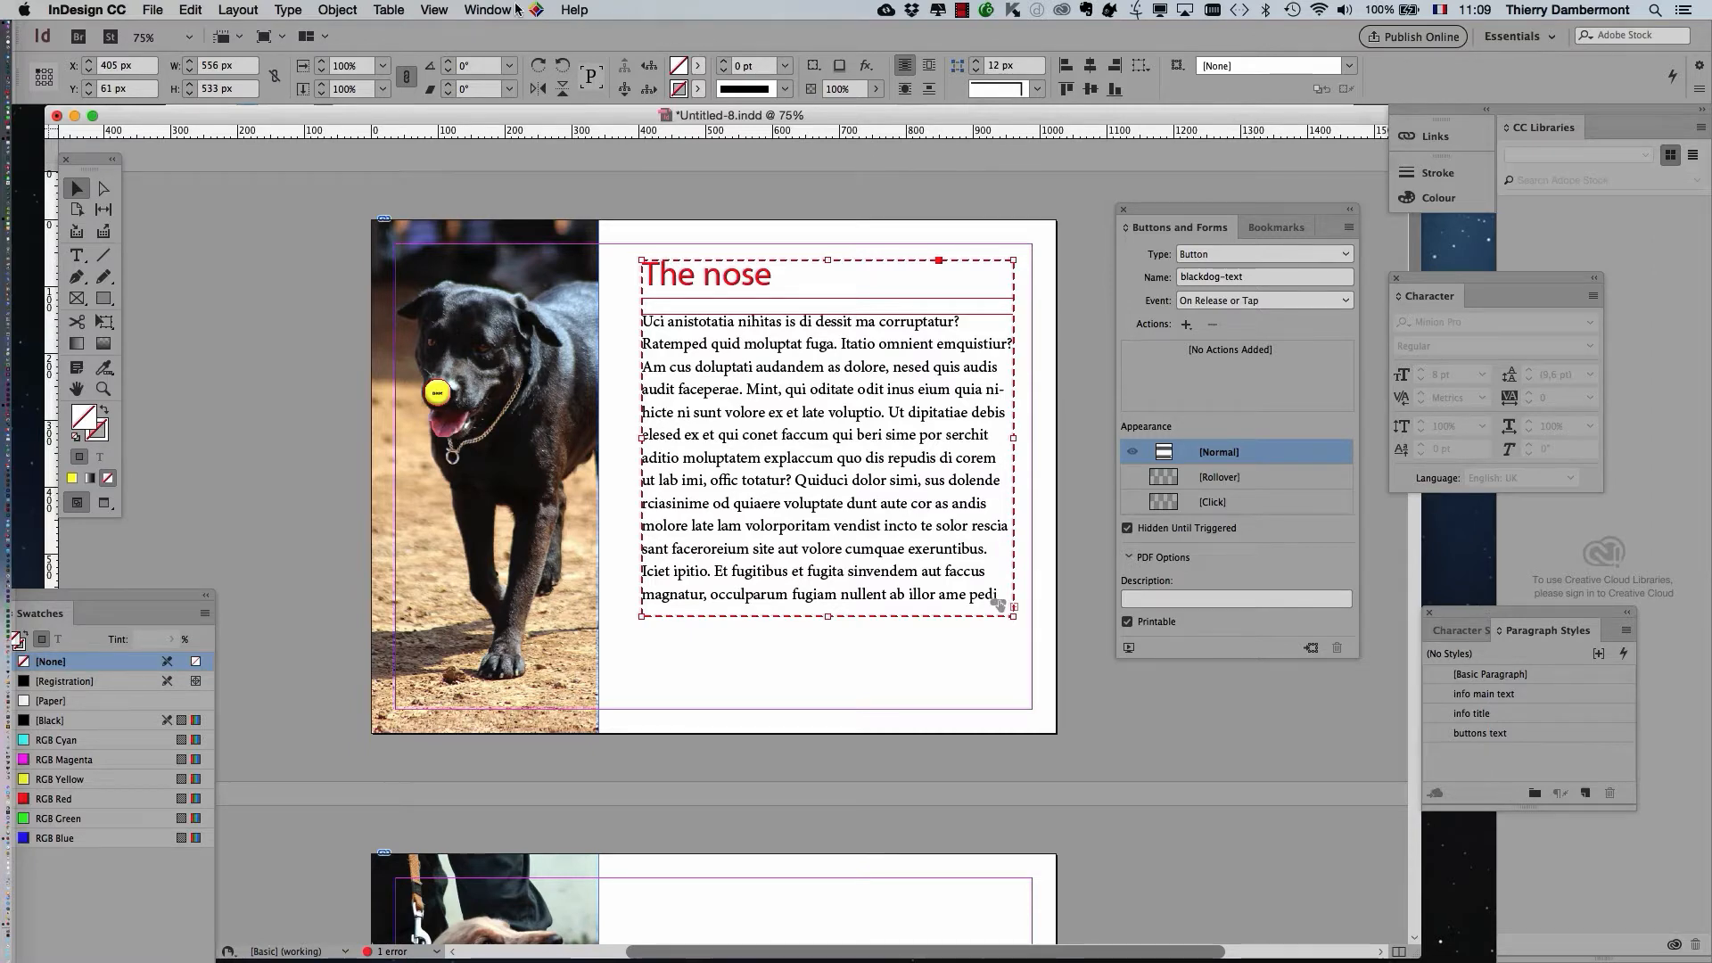
left_click(489, 10)
left_click(499, 237)
left_click_drag(1148, 235, 667, 362)
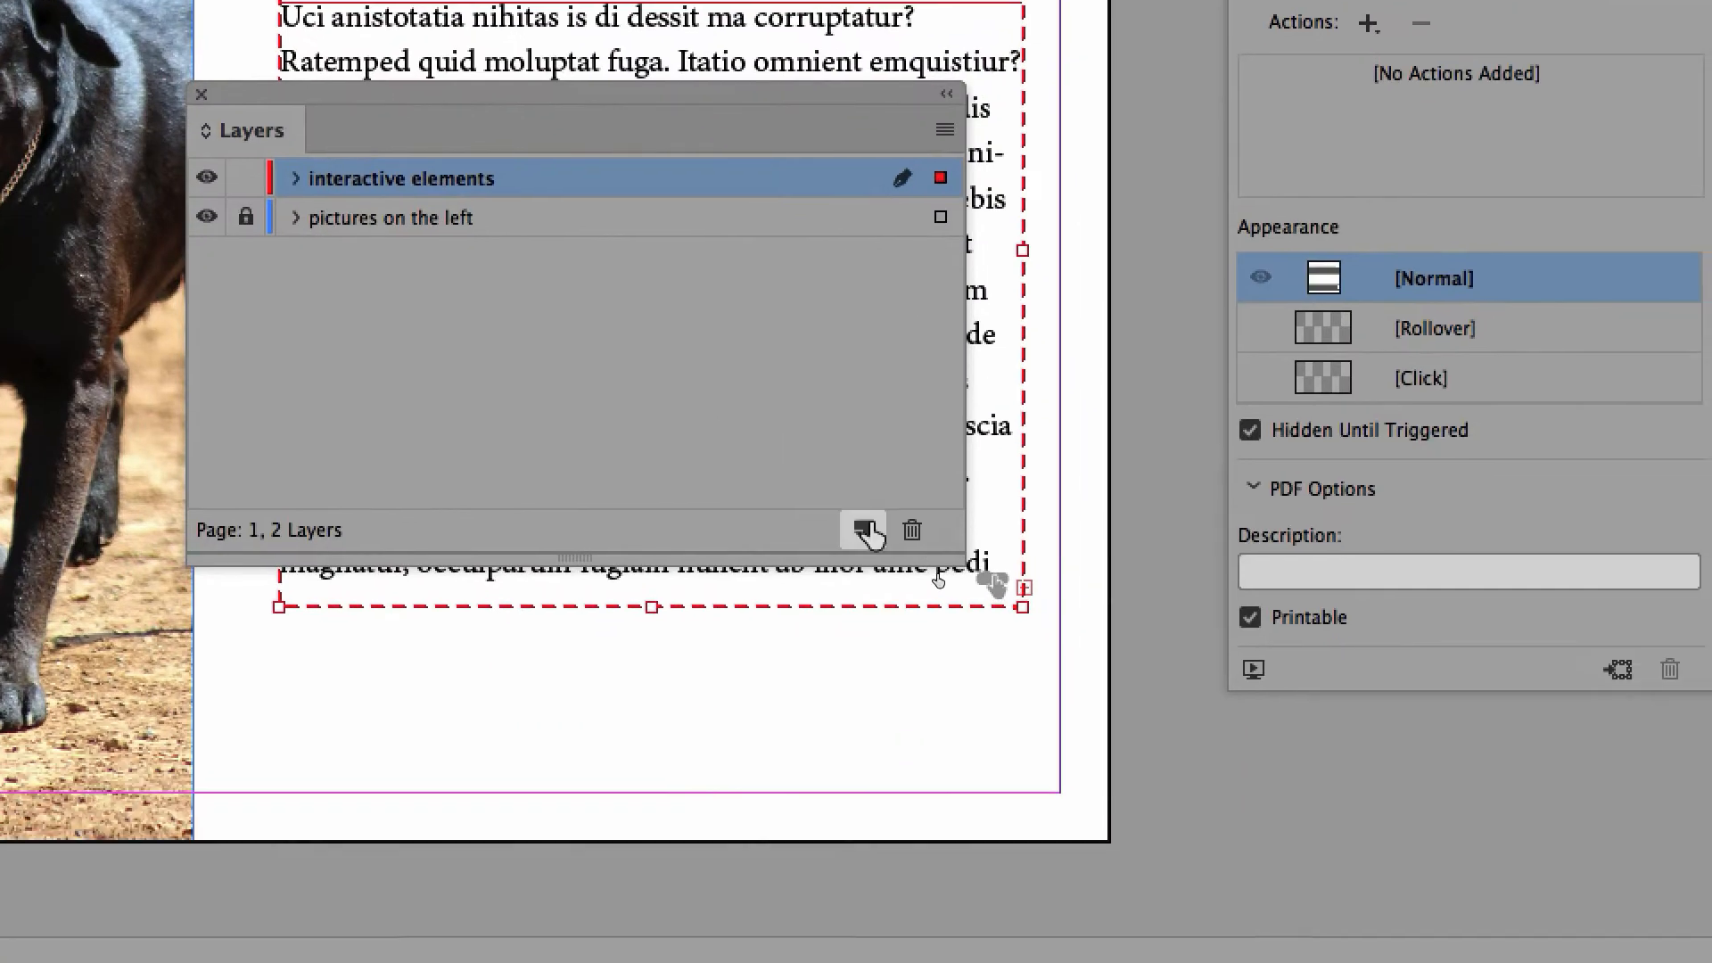
left_click(1144, 749)
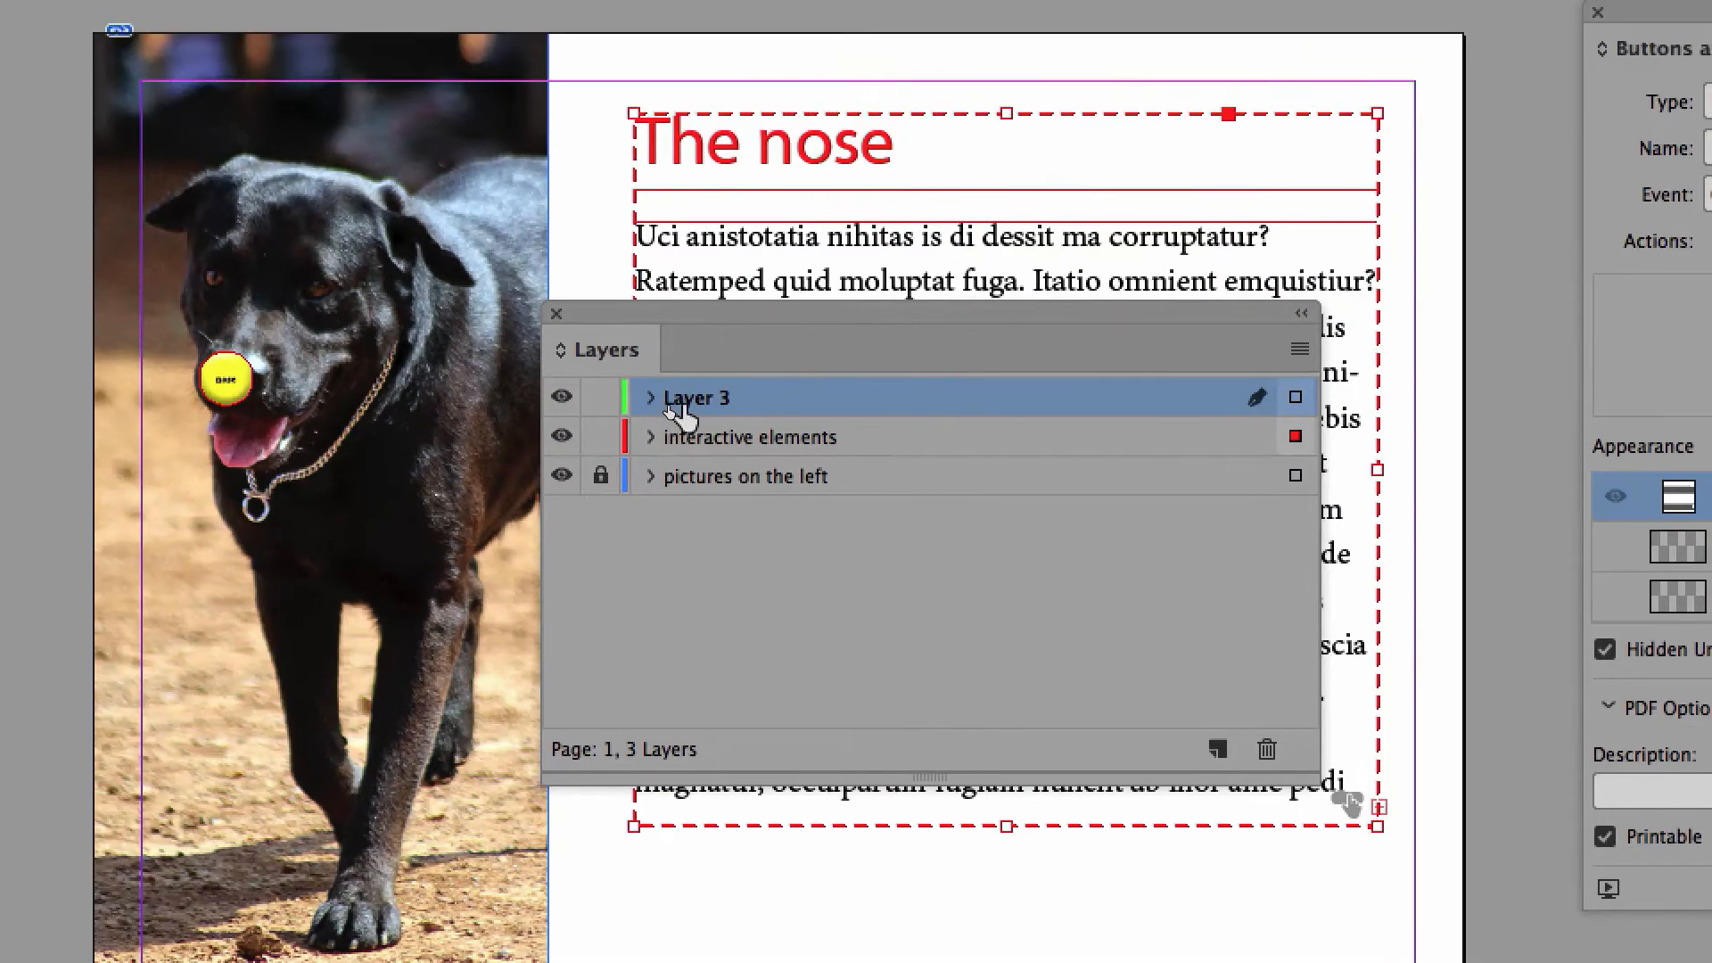
double_click(673, 403)
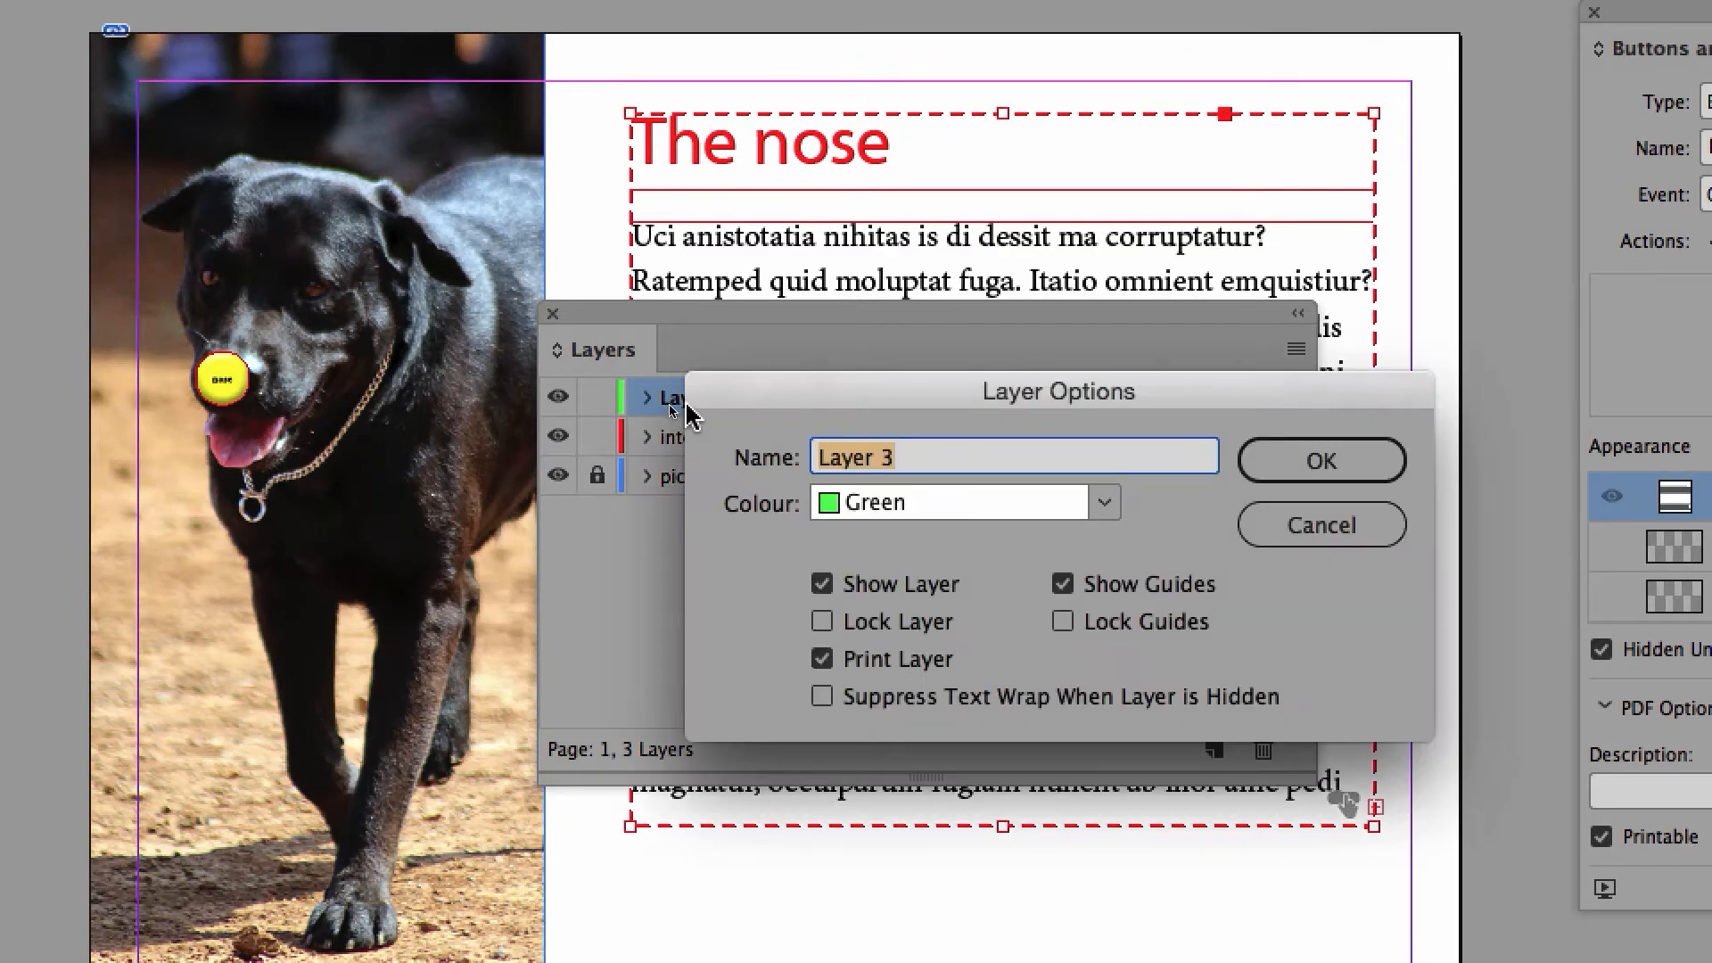
type("do not go on next page")
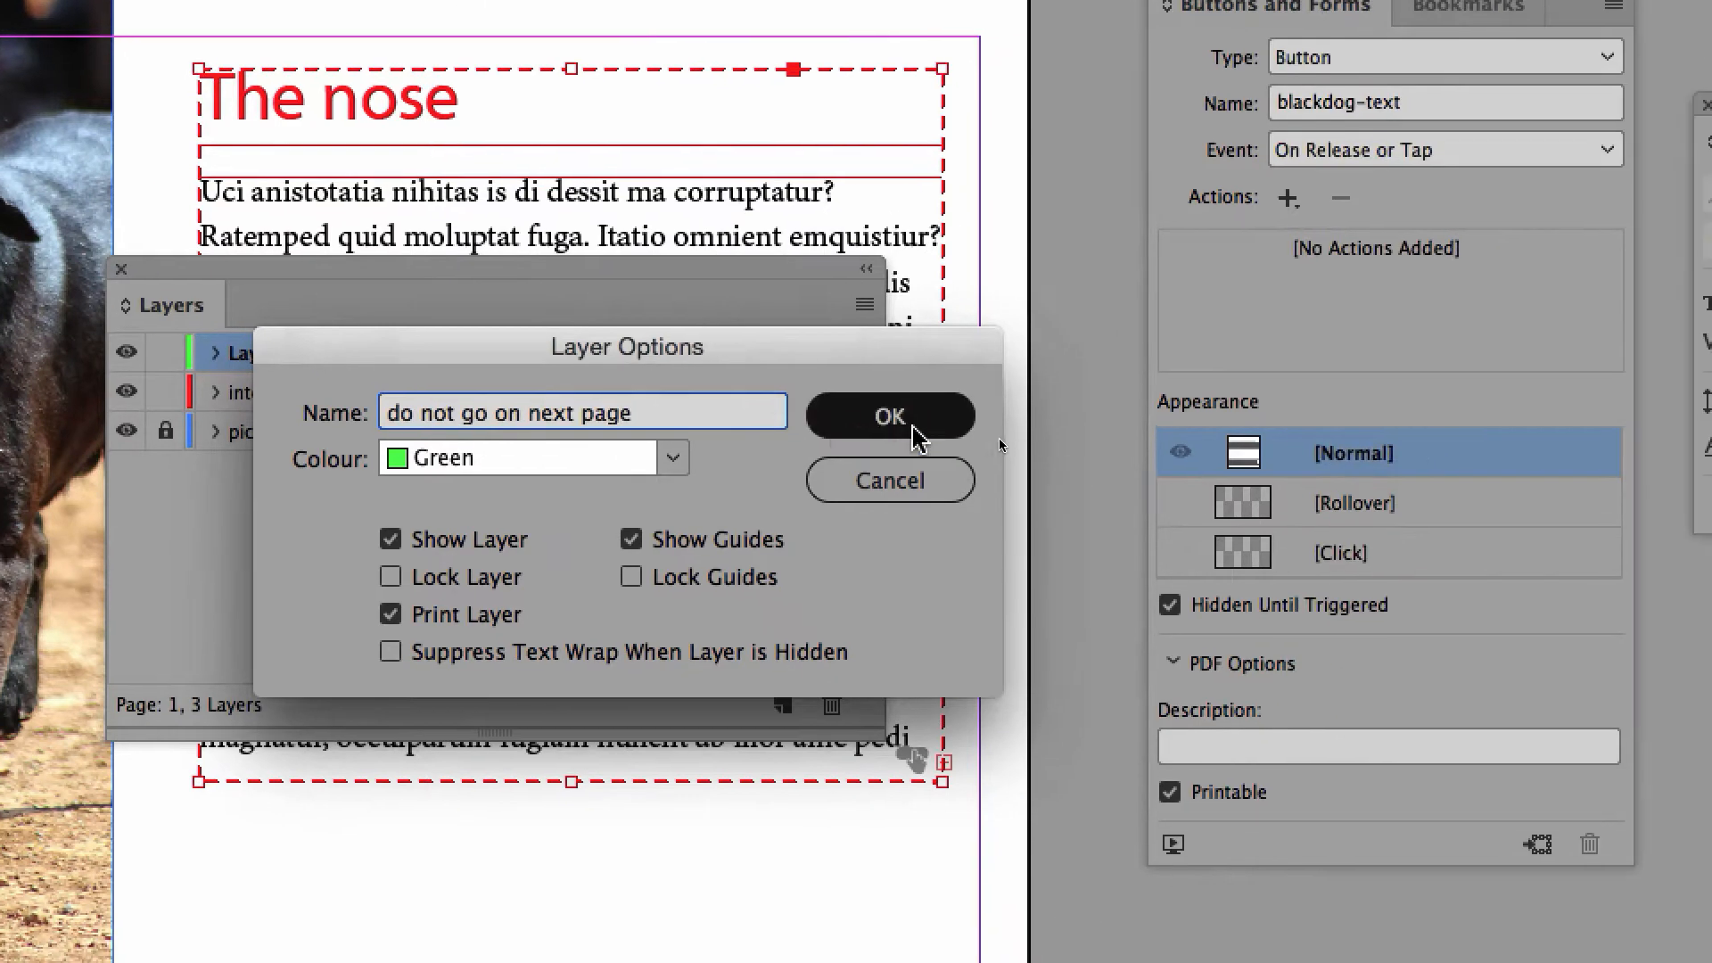
left_click(1321, 460)
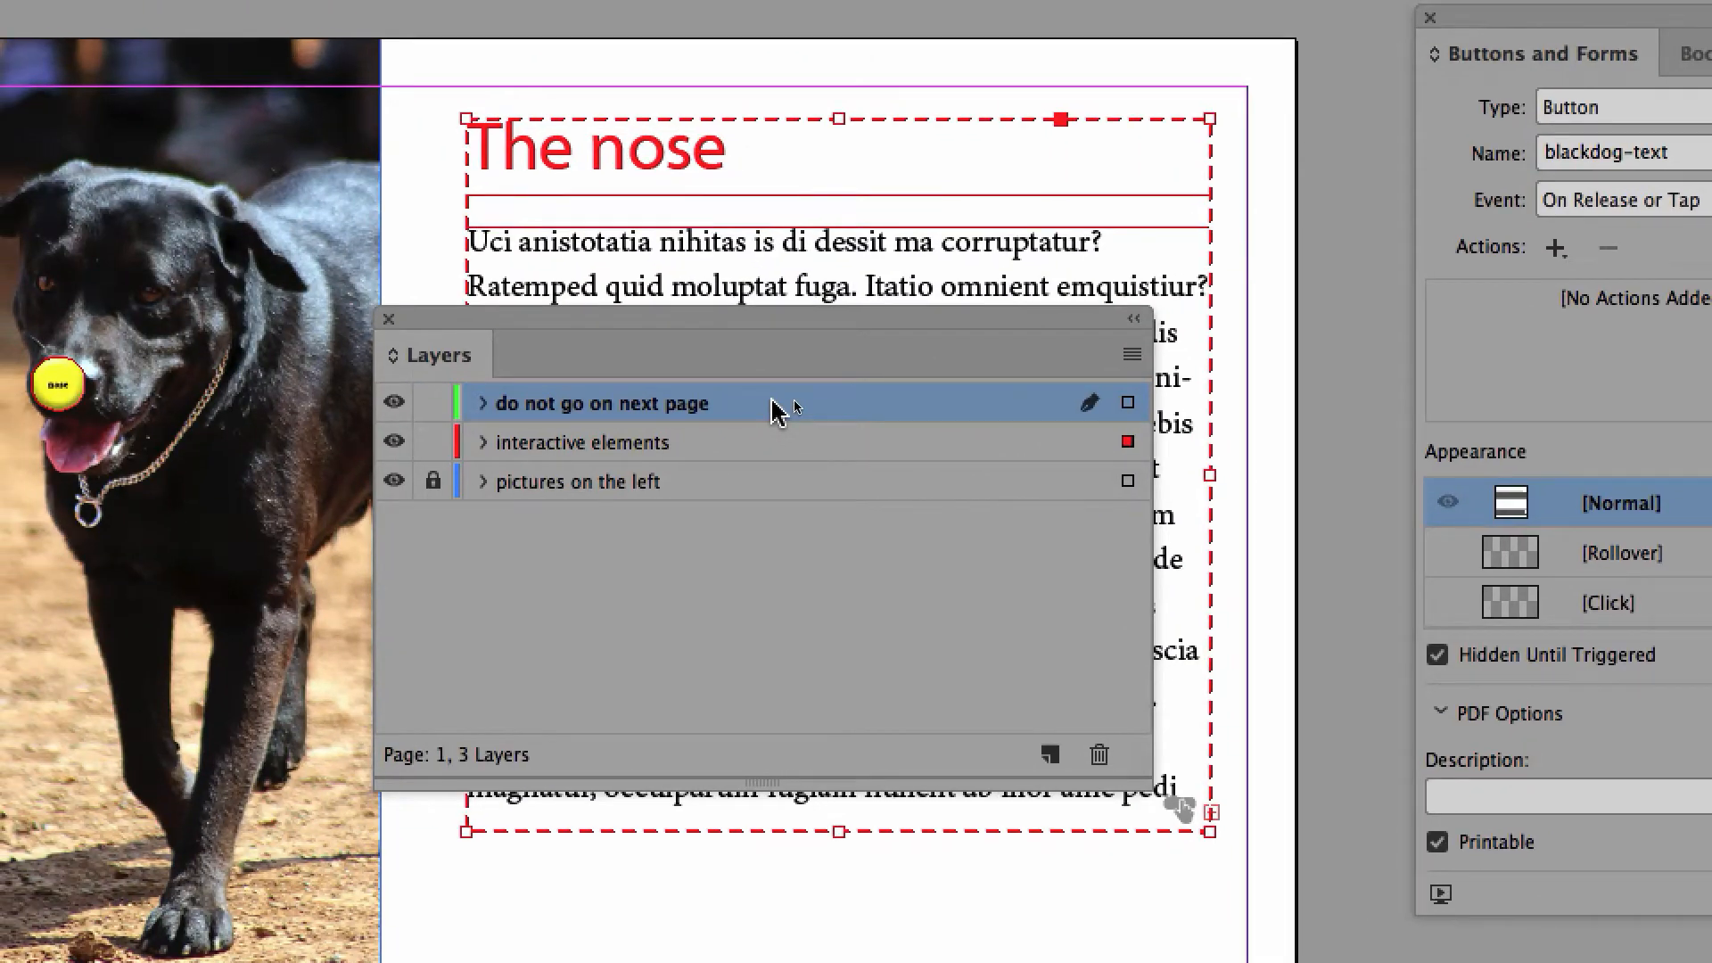
left_click_drag(774, 403, 772, 451)
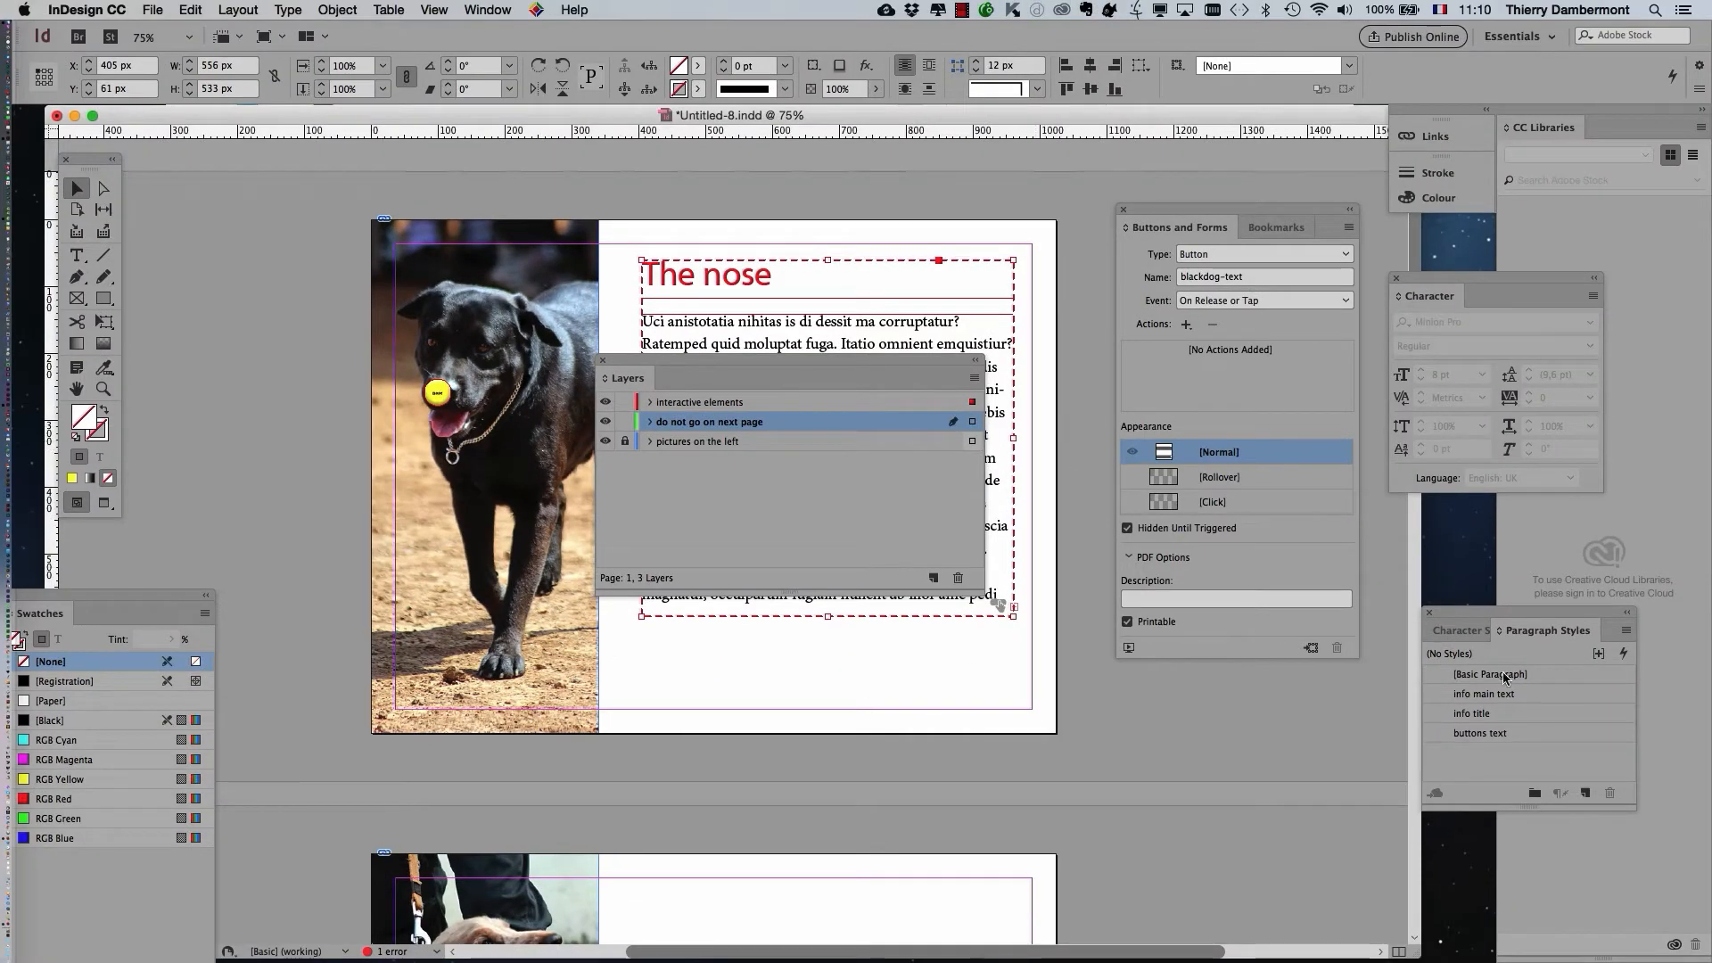
- Open the A-Master page for editing and close the Paragraph Styles and Swatches panels
left_click(1428, 613)
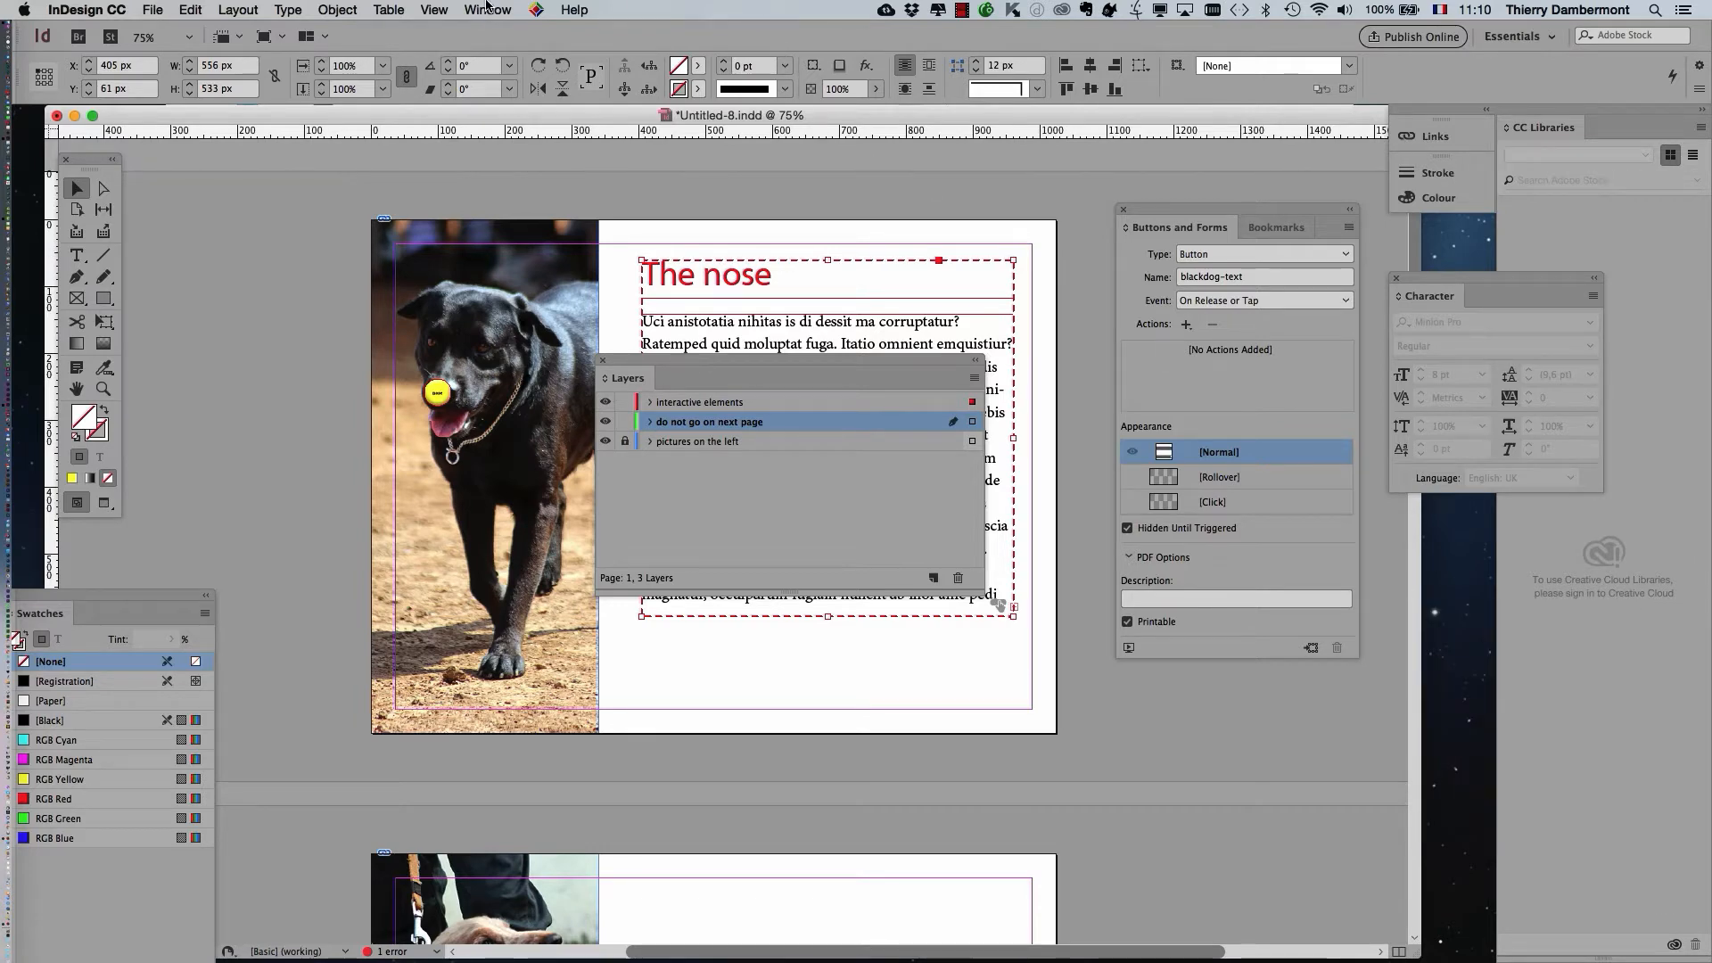
left_click(485, 9)
left_click(499, 336)
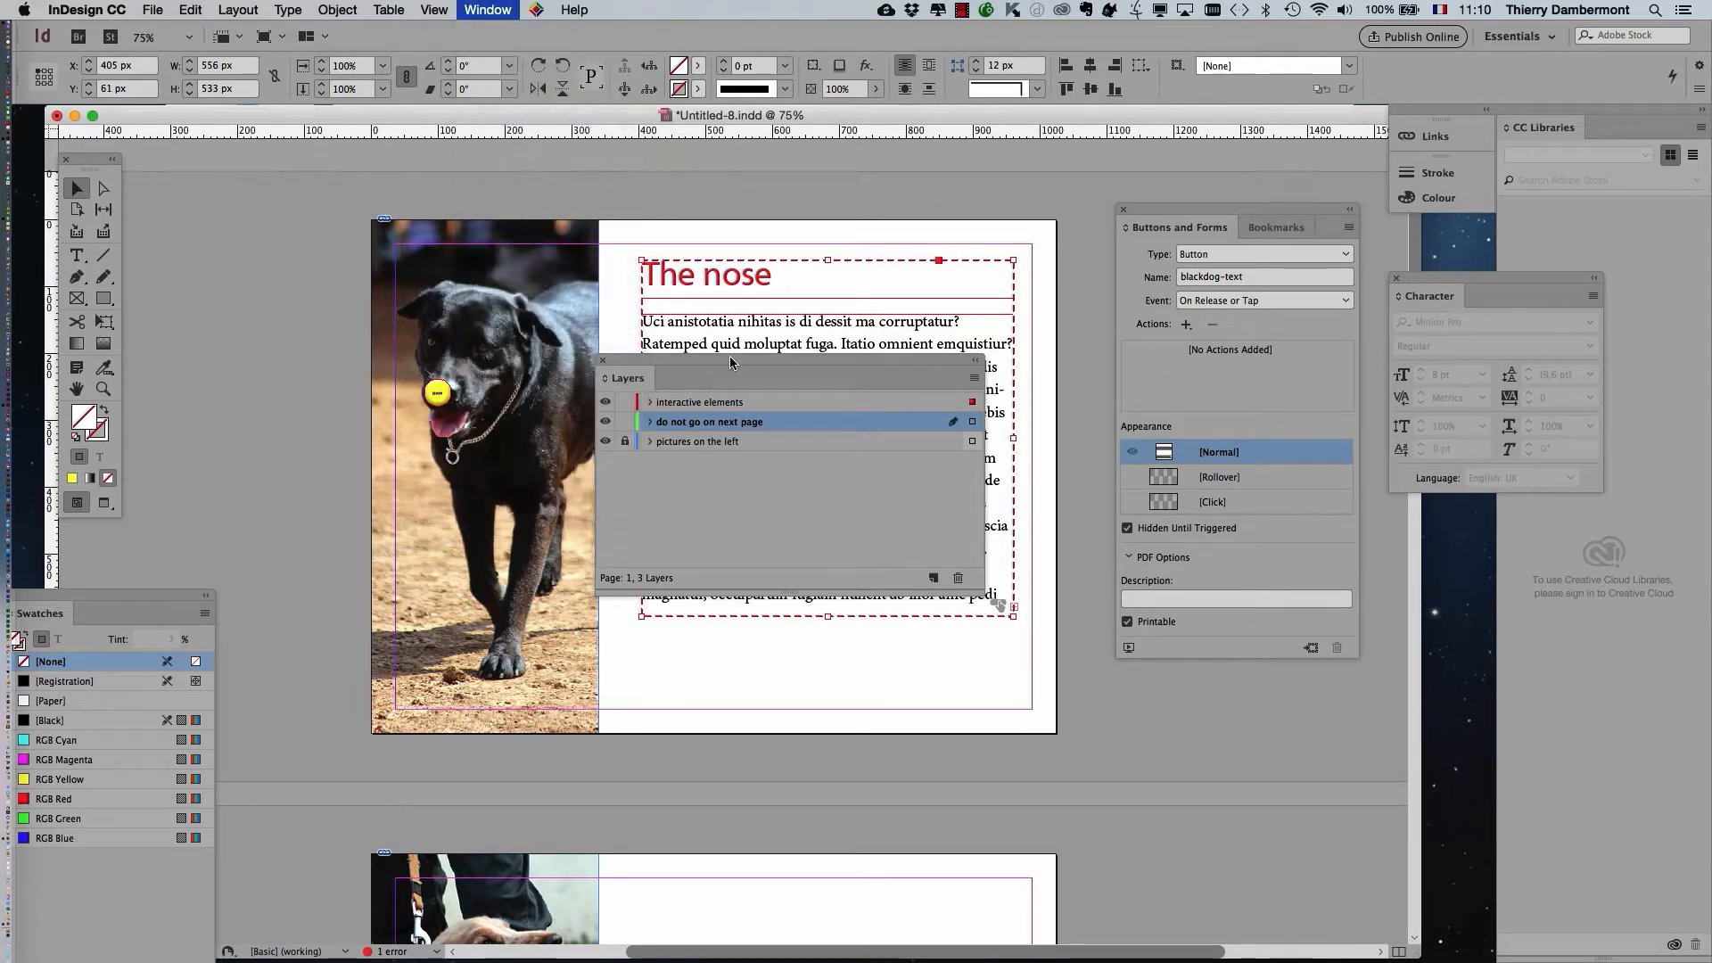
left_click_drag(1362, 345, 313, 177)
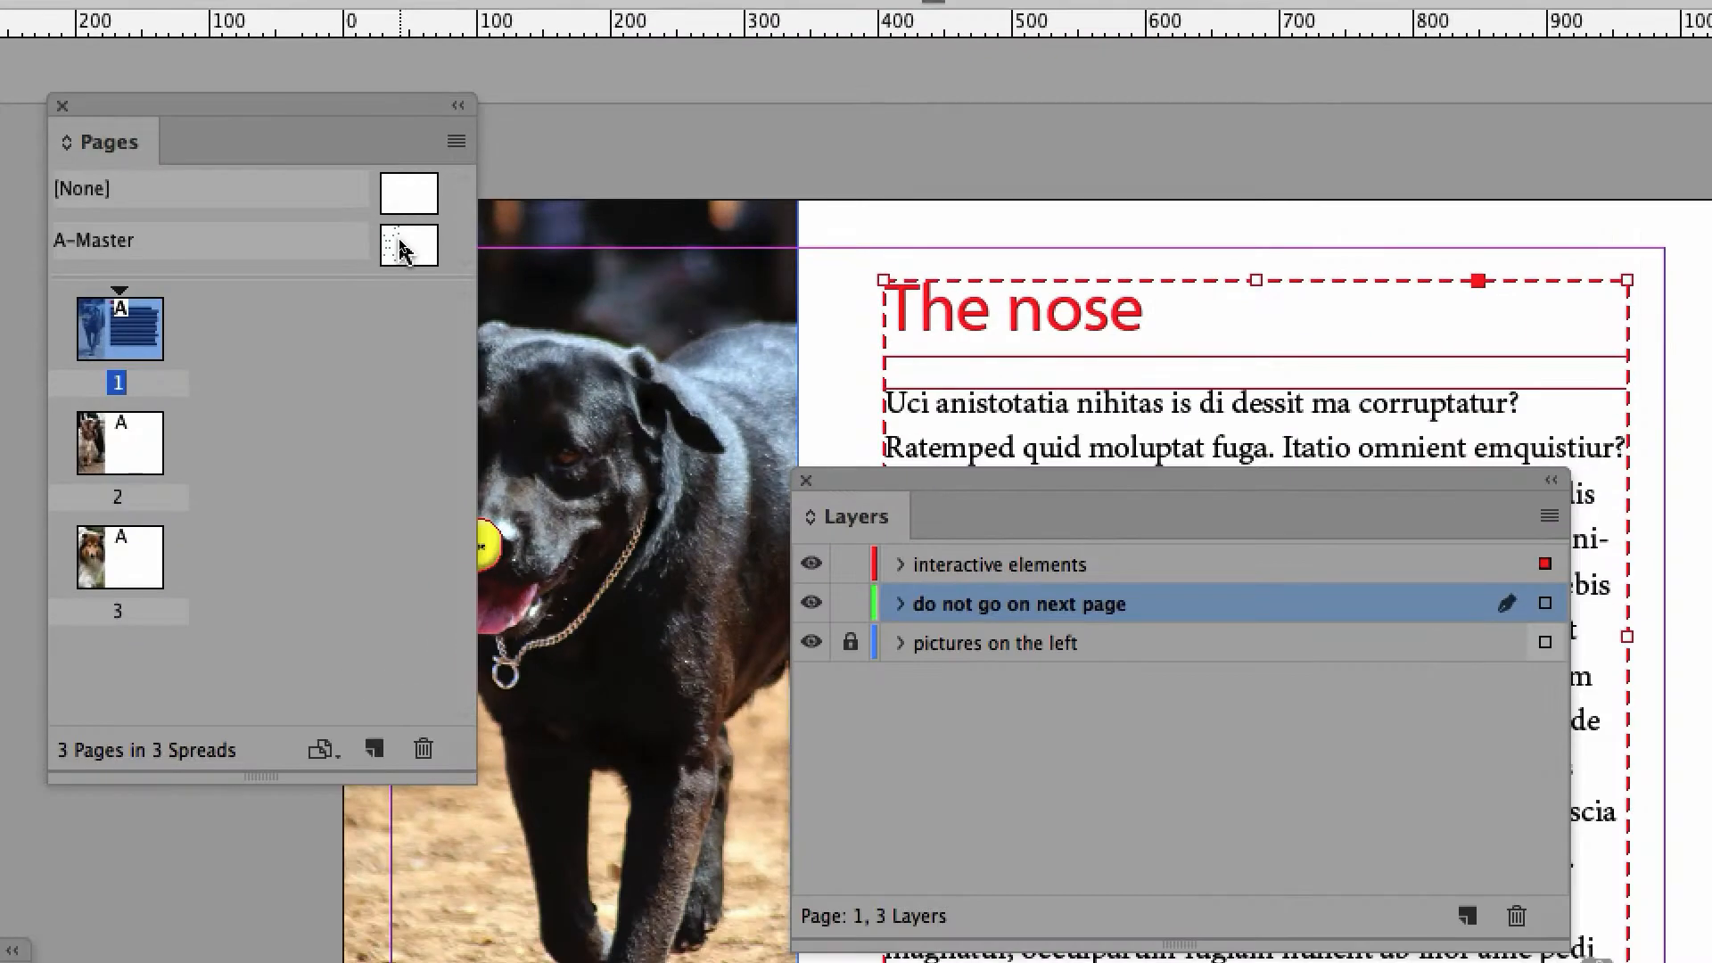
double_click(401, 250)
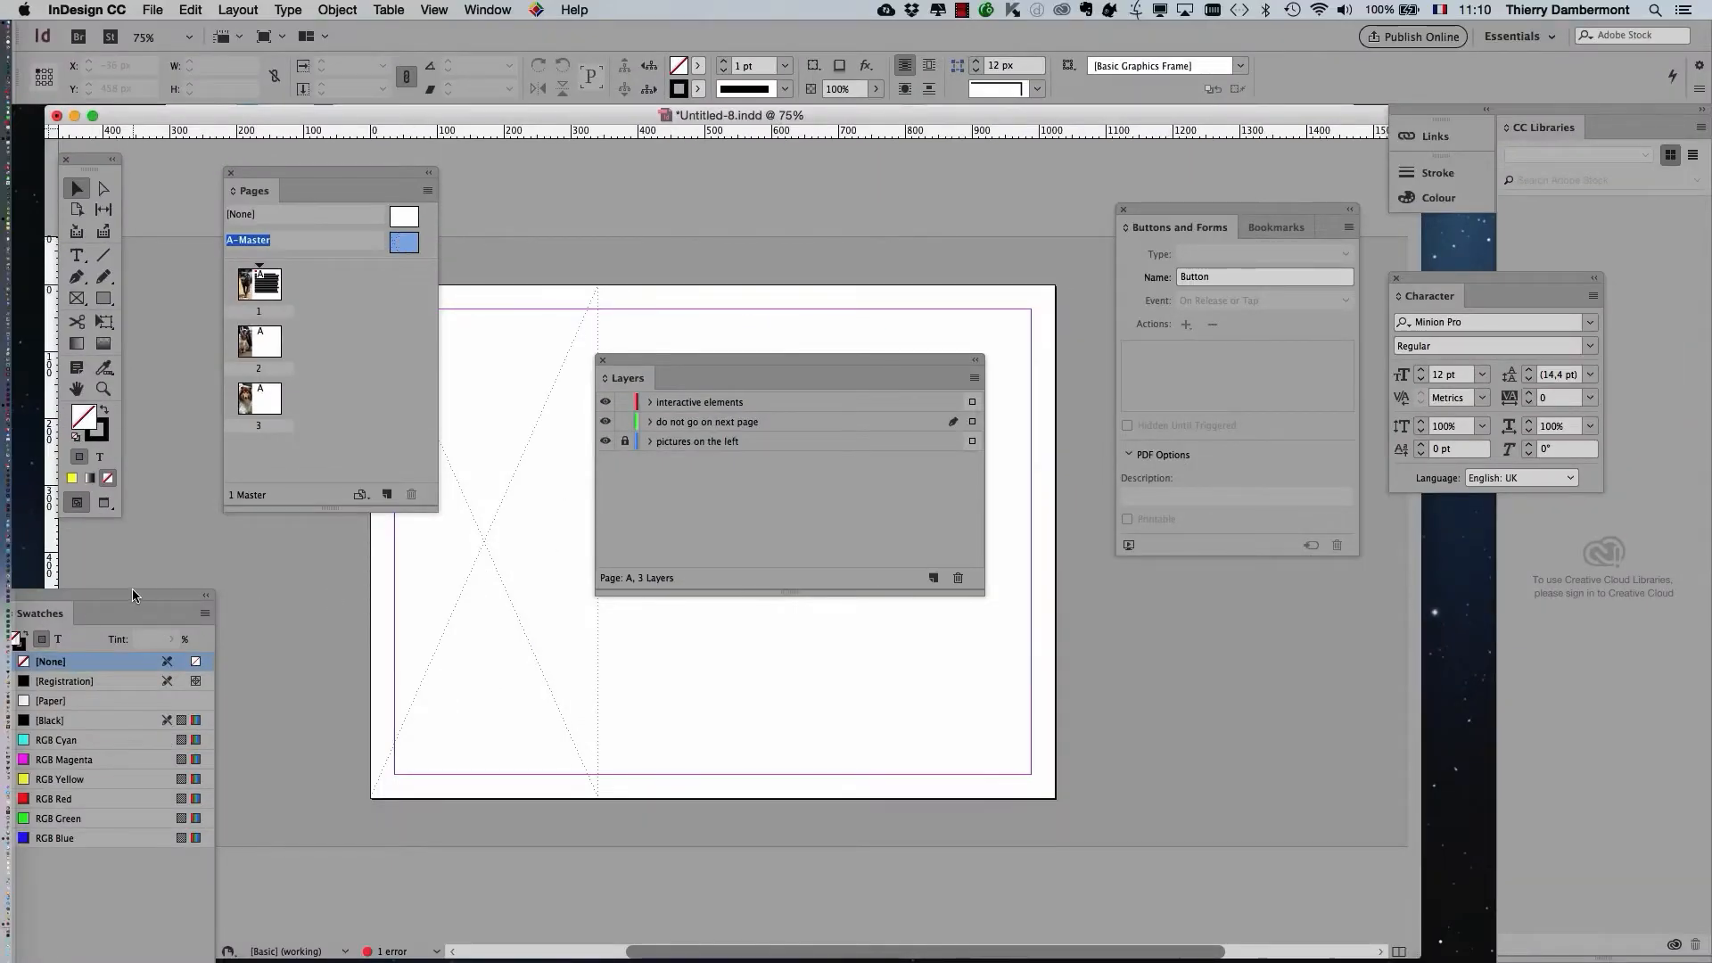
left_click_drag(147, 599, 1046, 706)
left_click(916, 705)
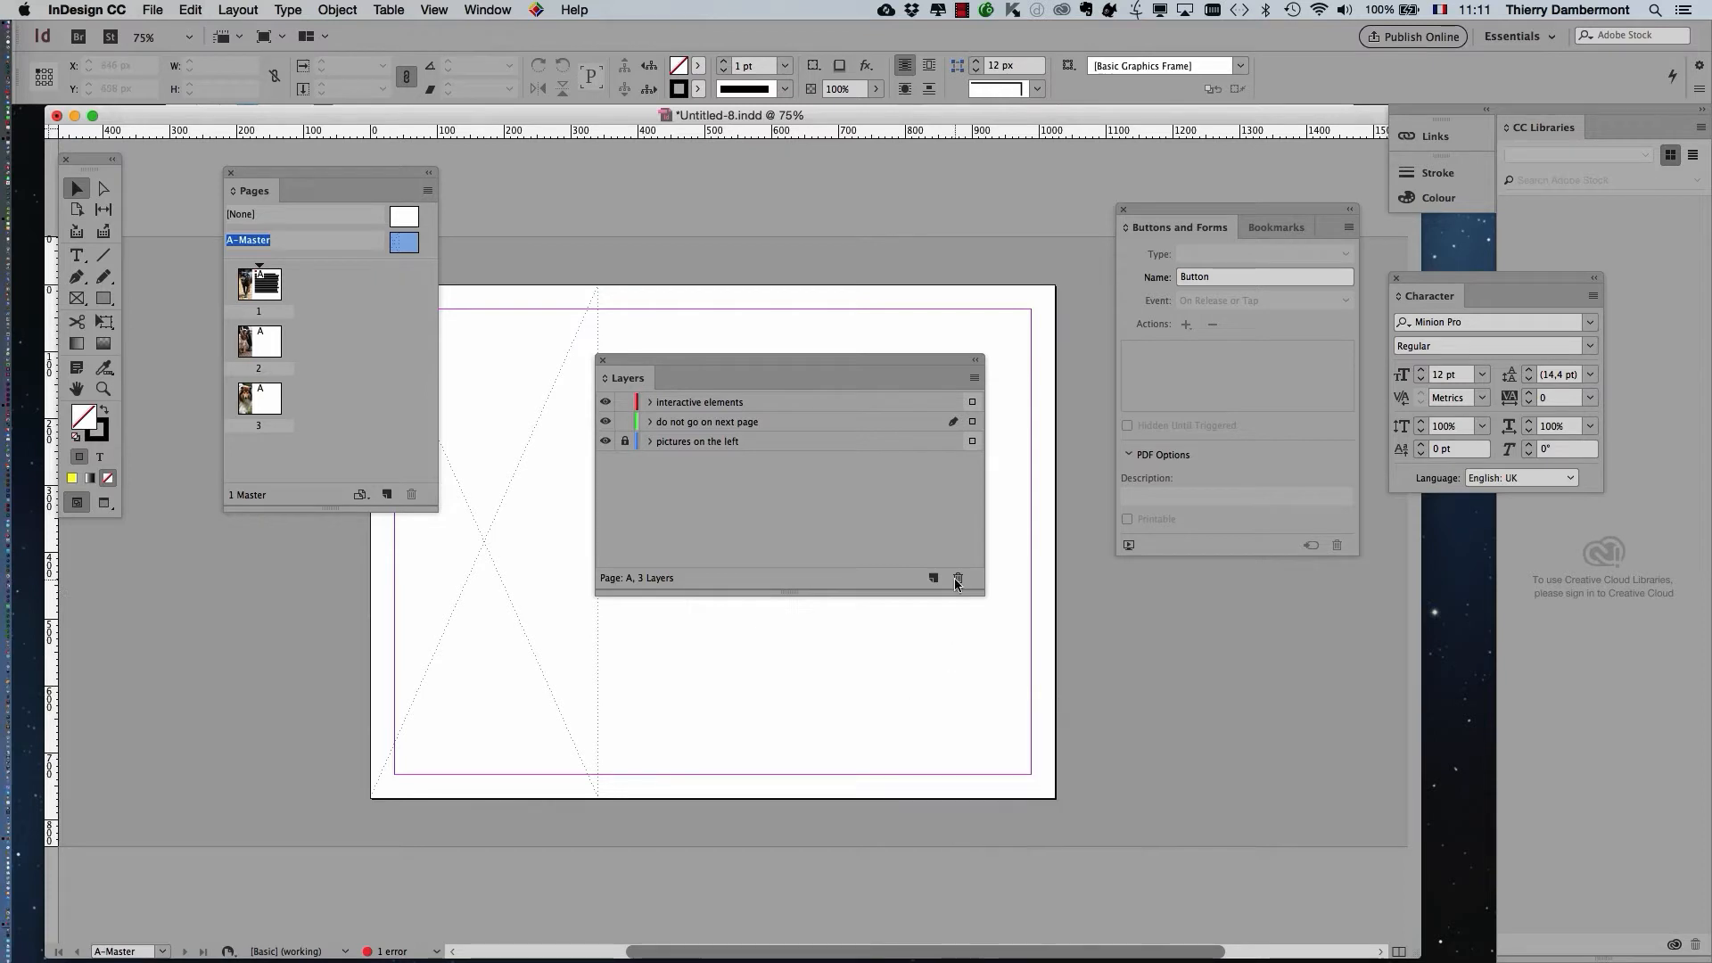
- Make "do not go on next page" the active layer and lock the interactive elements layer
left_click(760, 426)
left_click_drag(813, 367, 1167, 149)
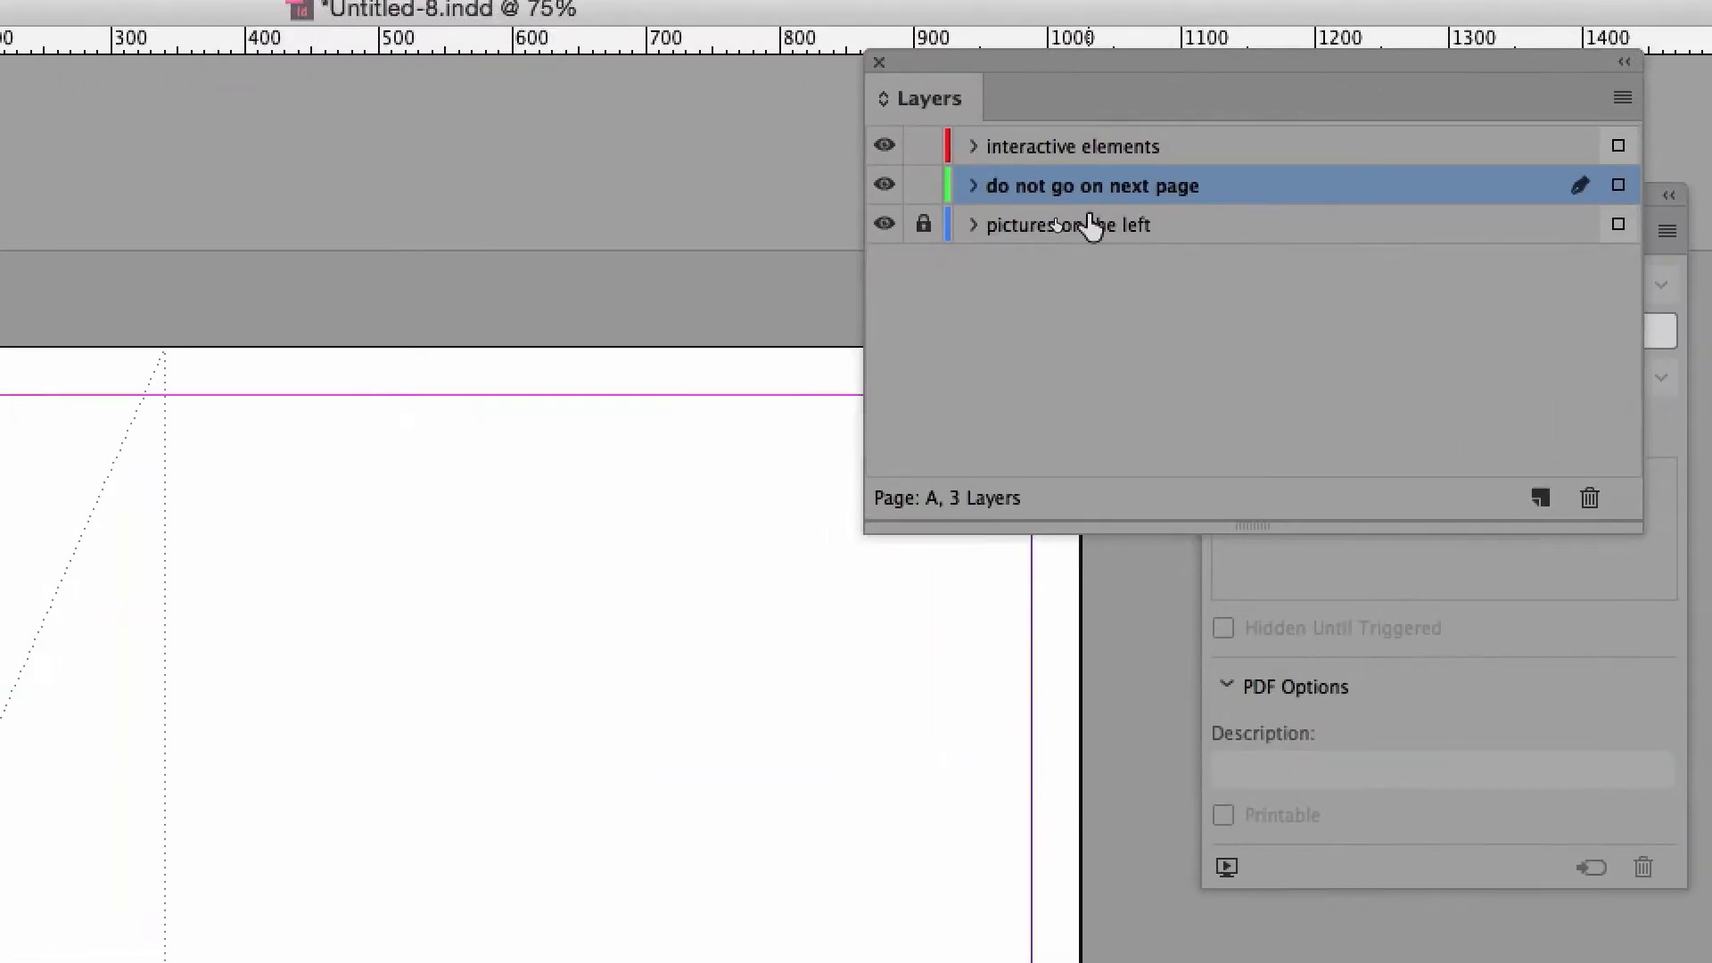
left_click(978, 184)
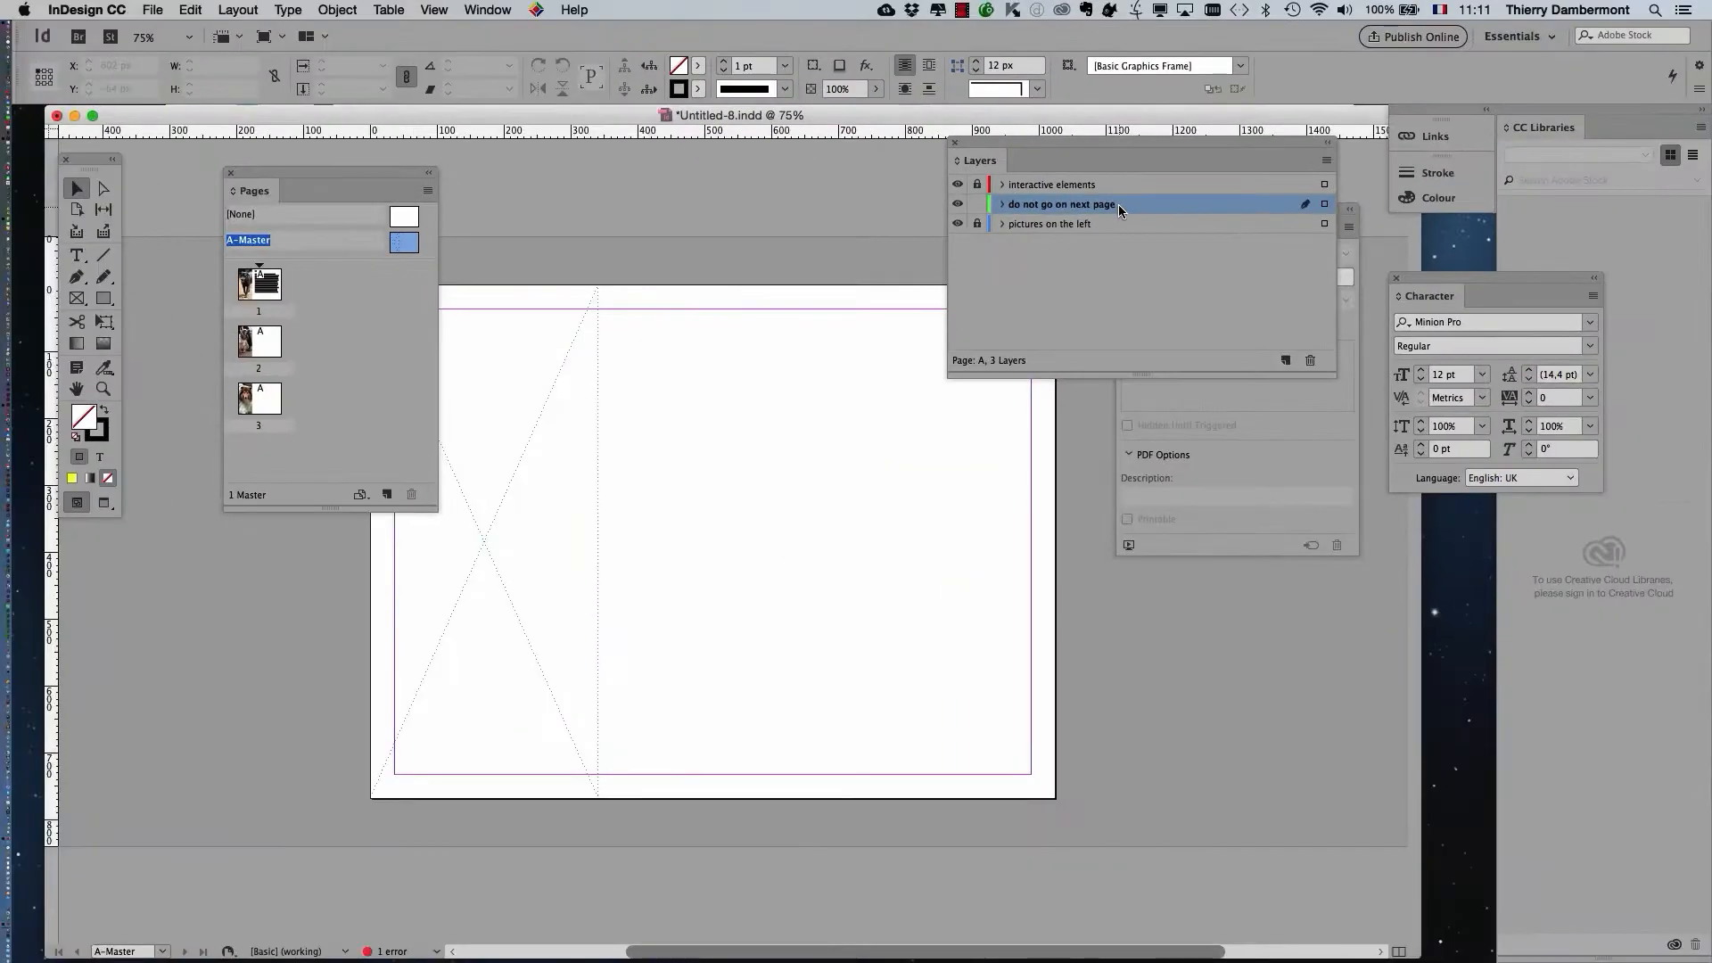
- Draw a rectangle frame covering the whole master page, 1024 px wide and 768 px high
left_click_drag(422, 190, 333, 306)
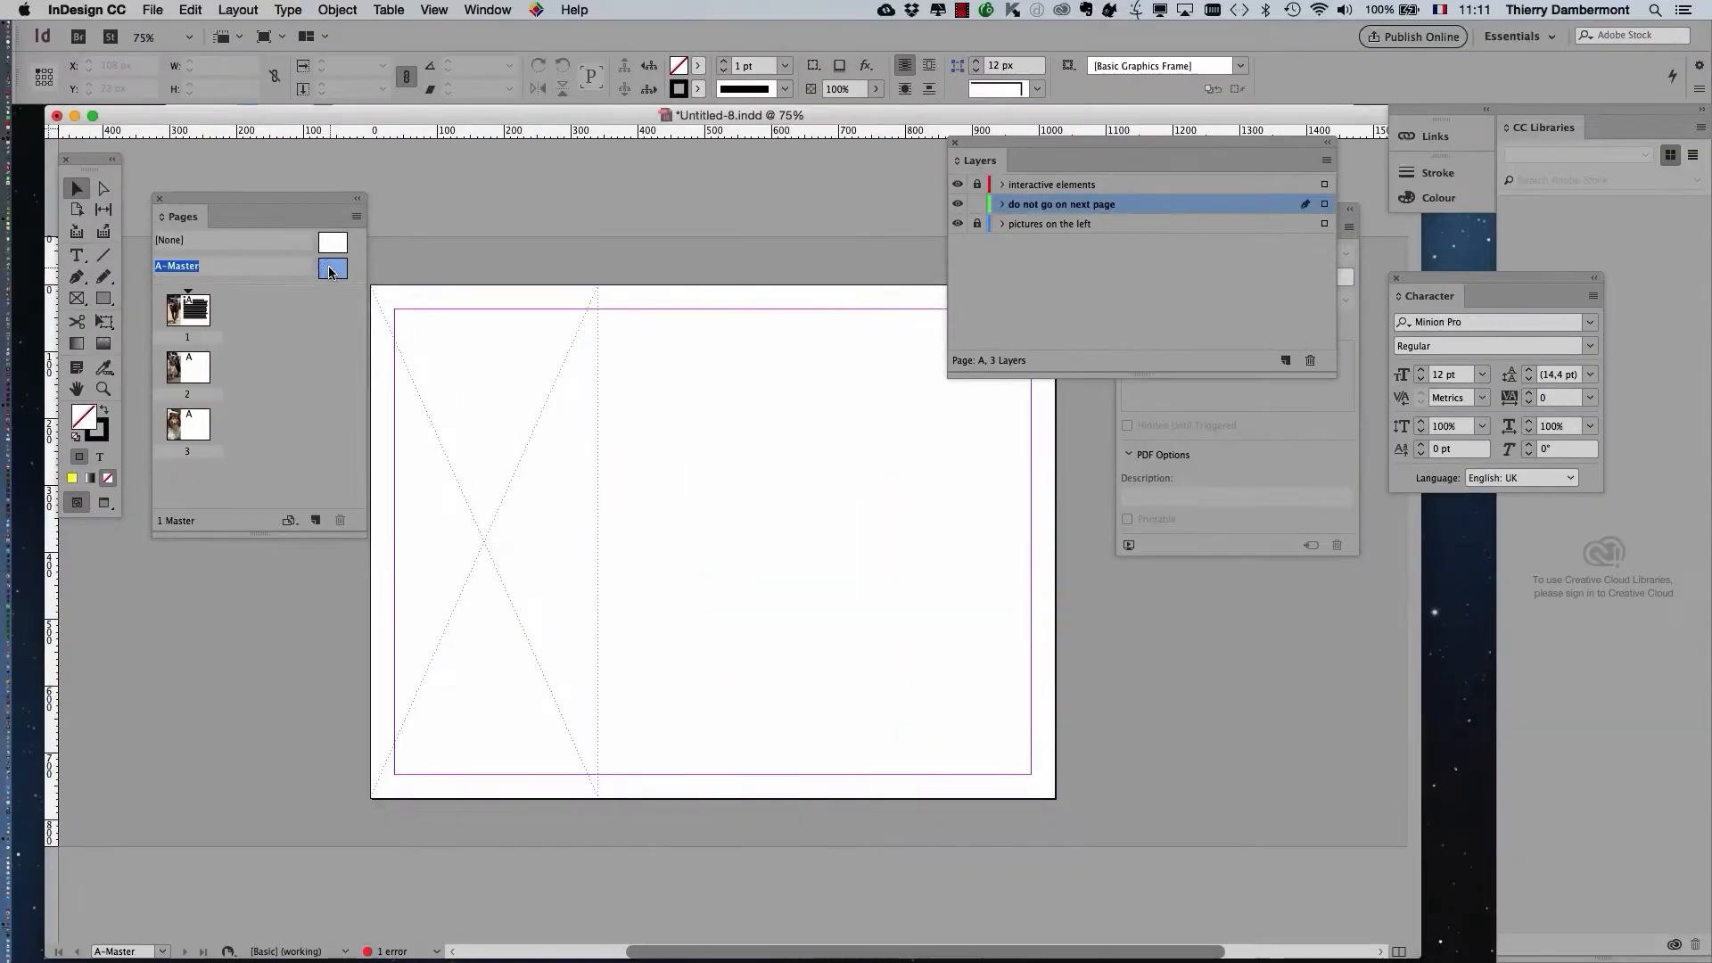
left_click(78, 301)
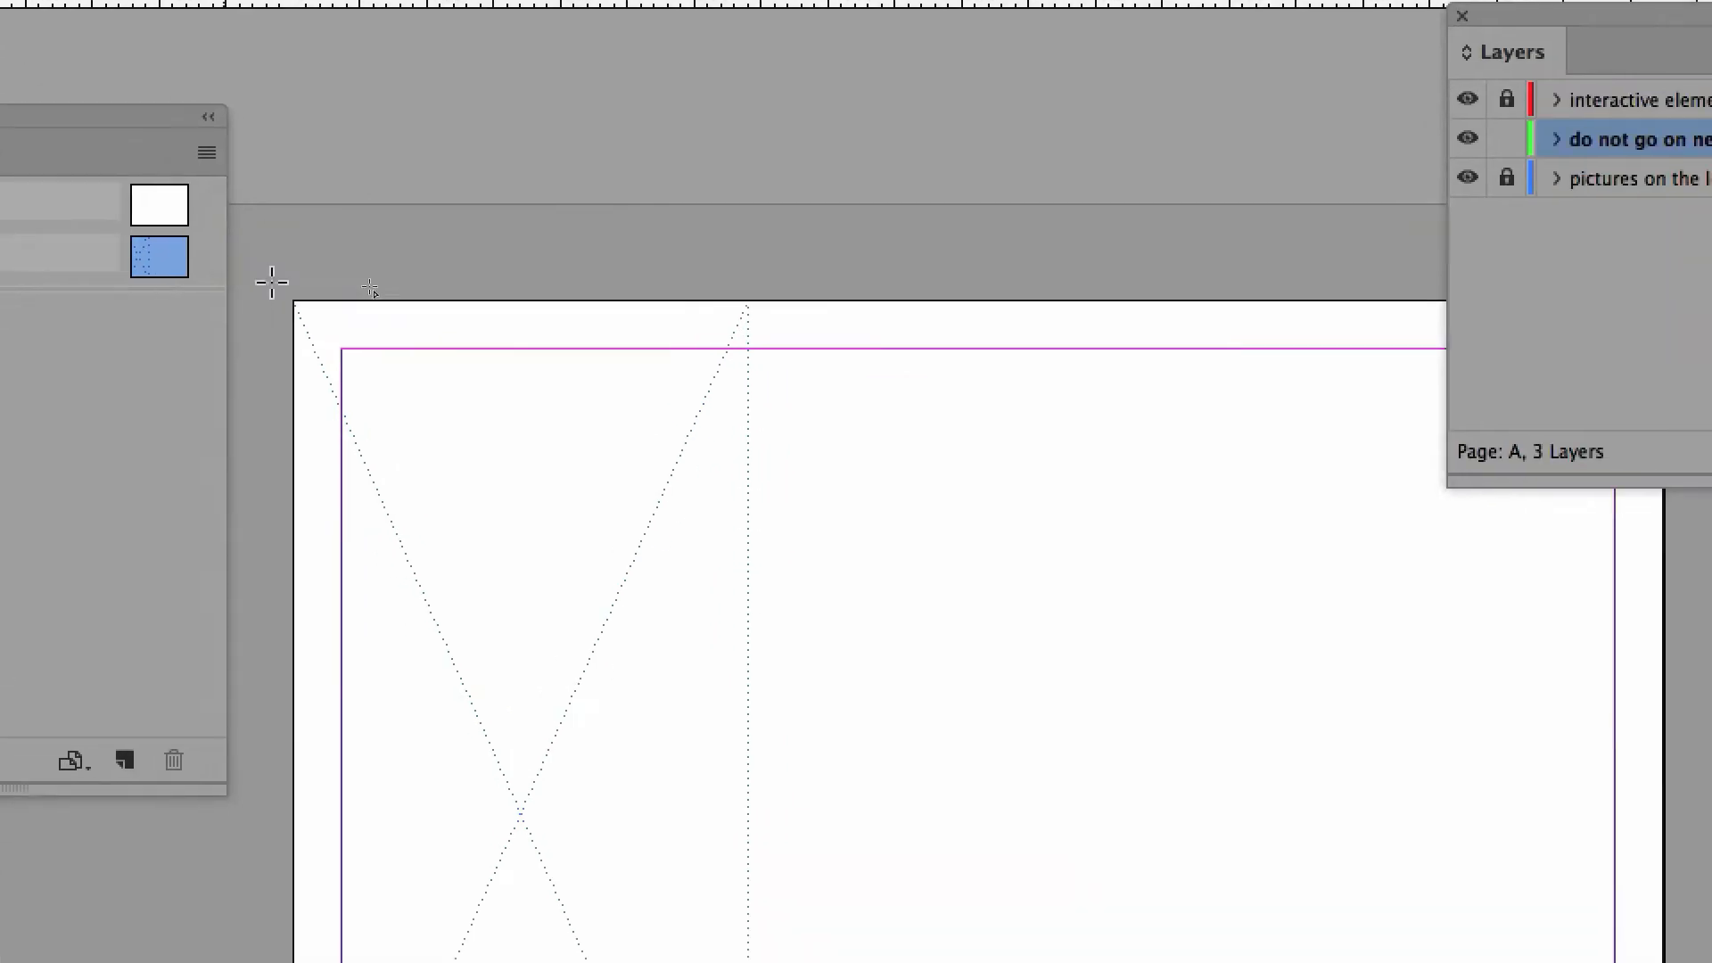
left_click_drag(293, 300, 1488, 962)
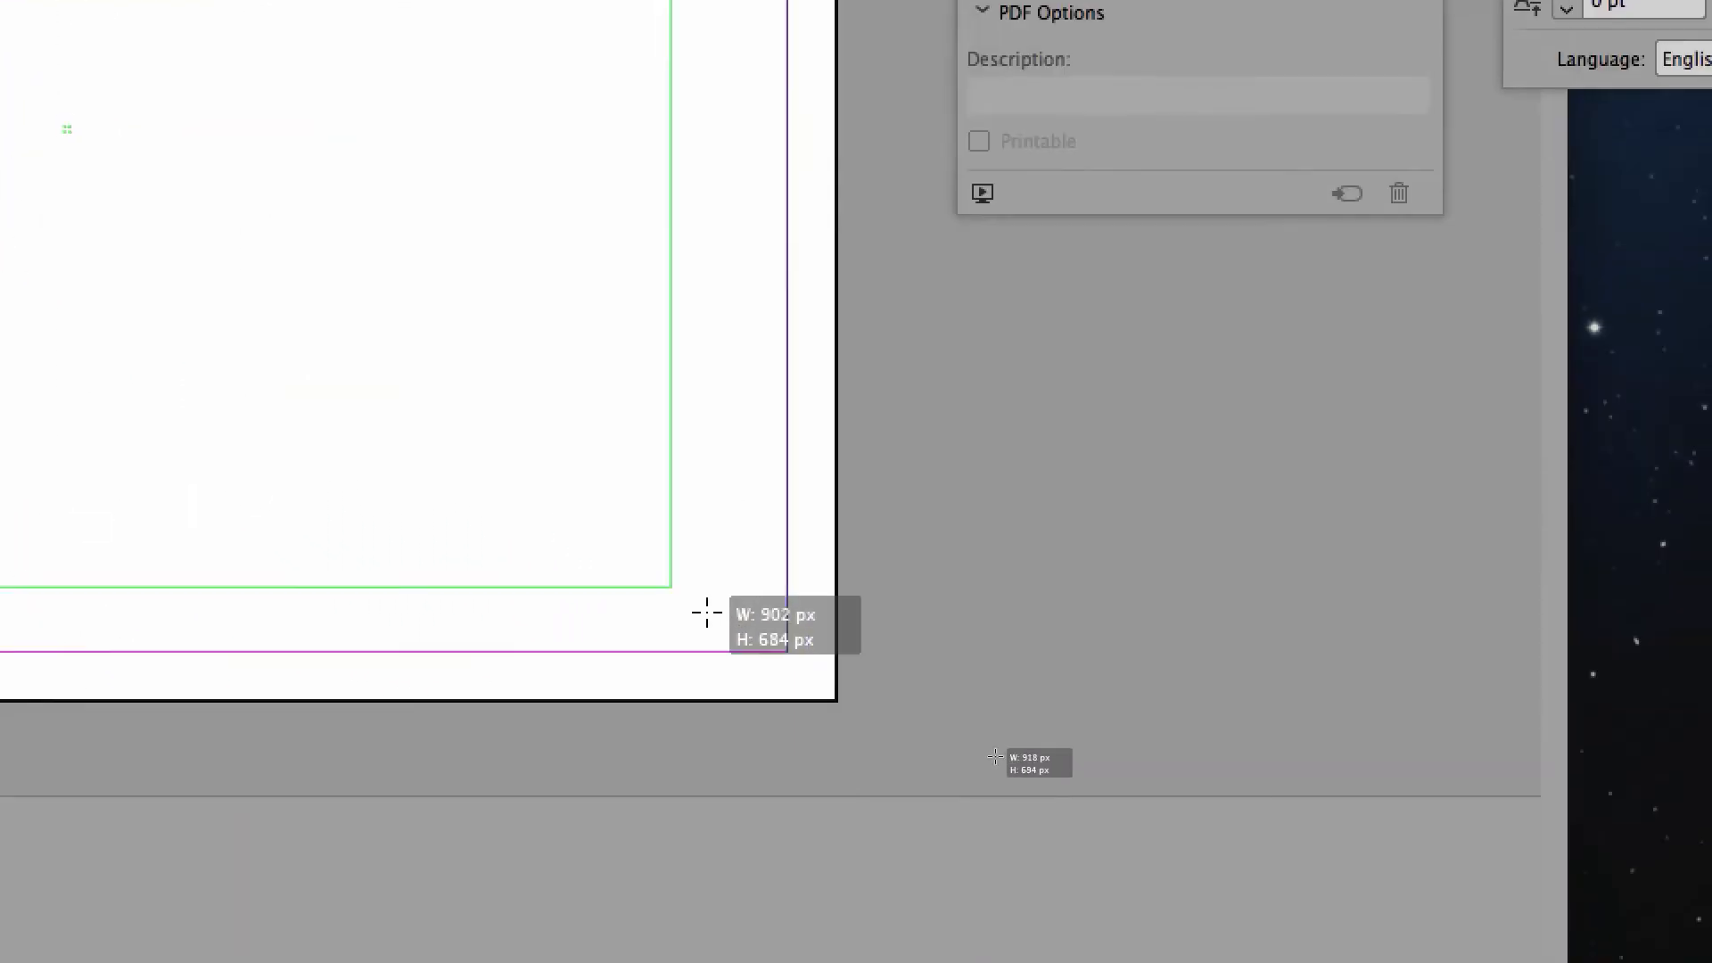
left_click_drag(707, 613, 836, 701)
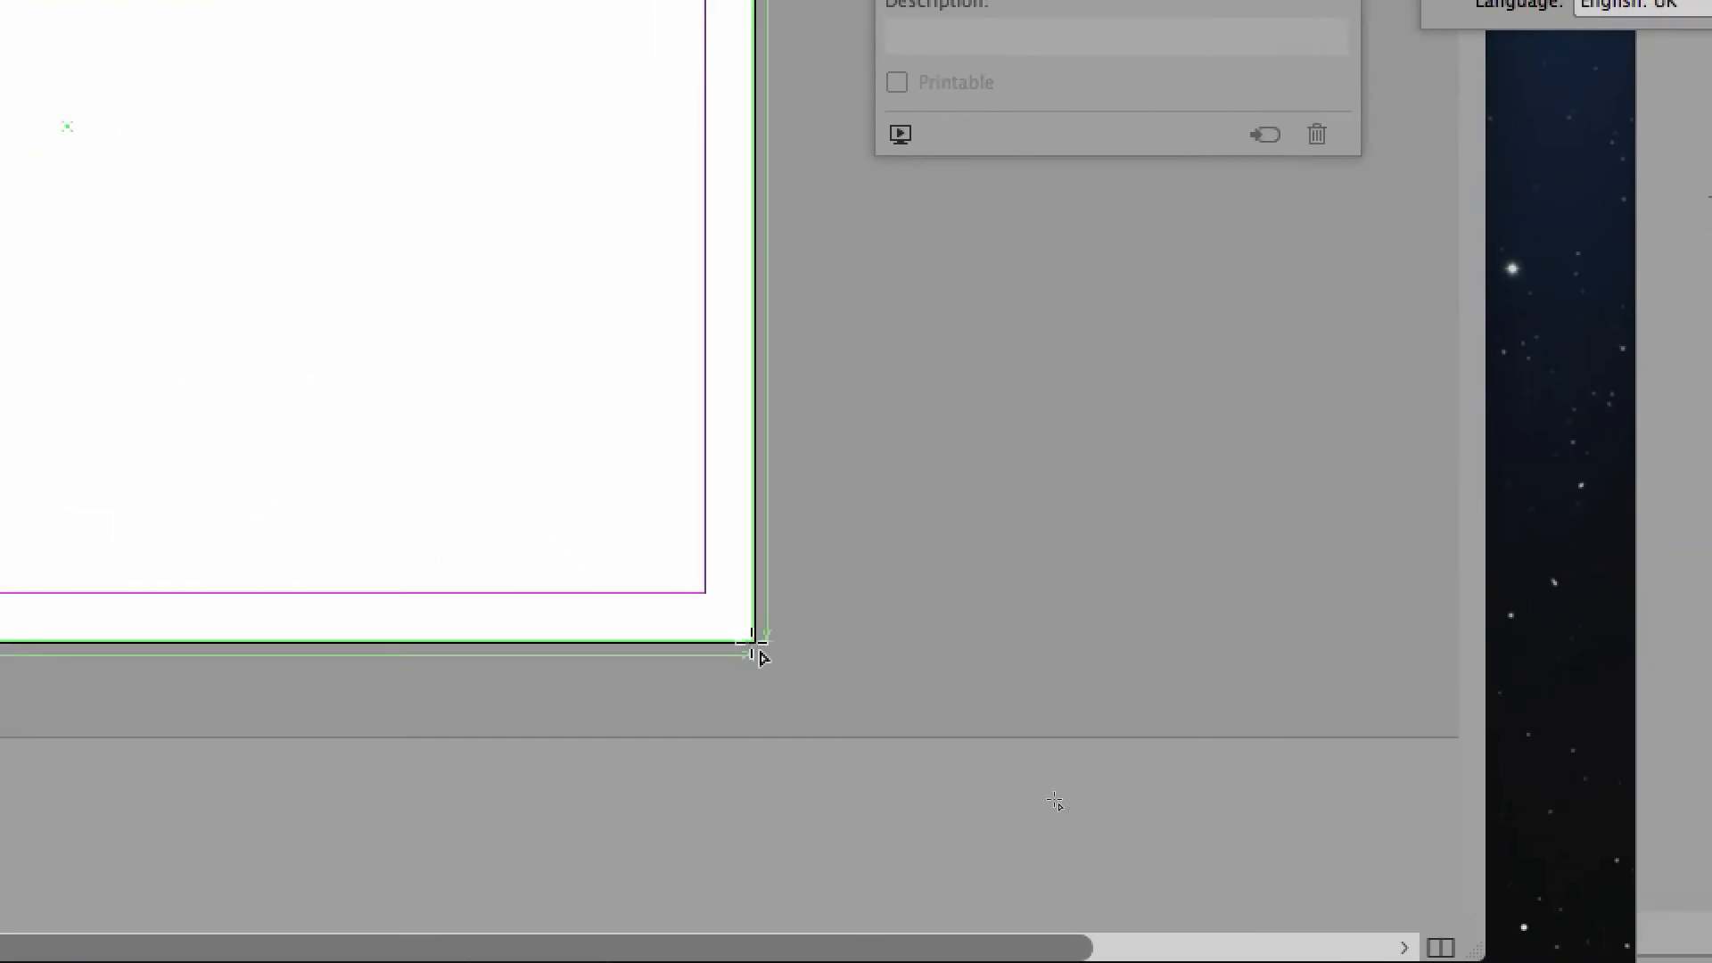
left_click_drag(757, 655, 757, 656)
left_click(152, 272)
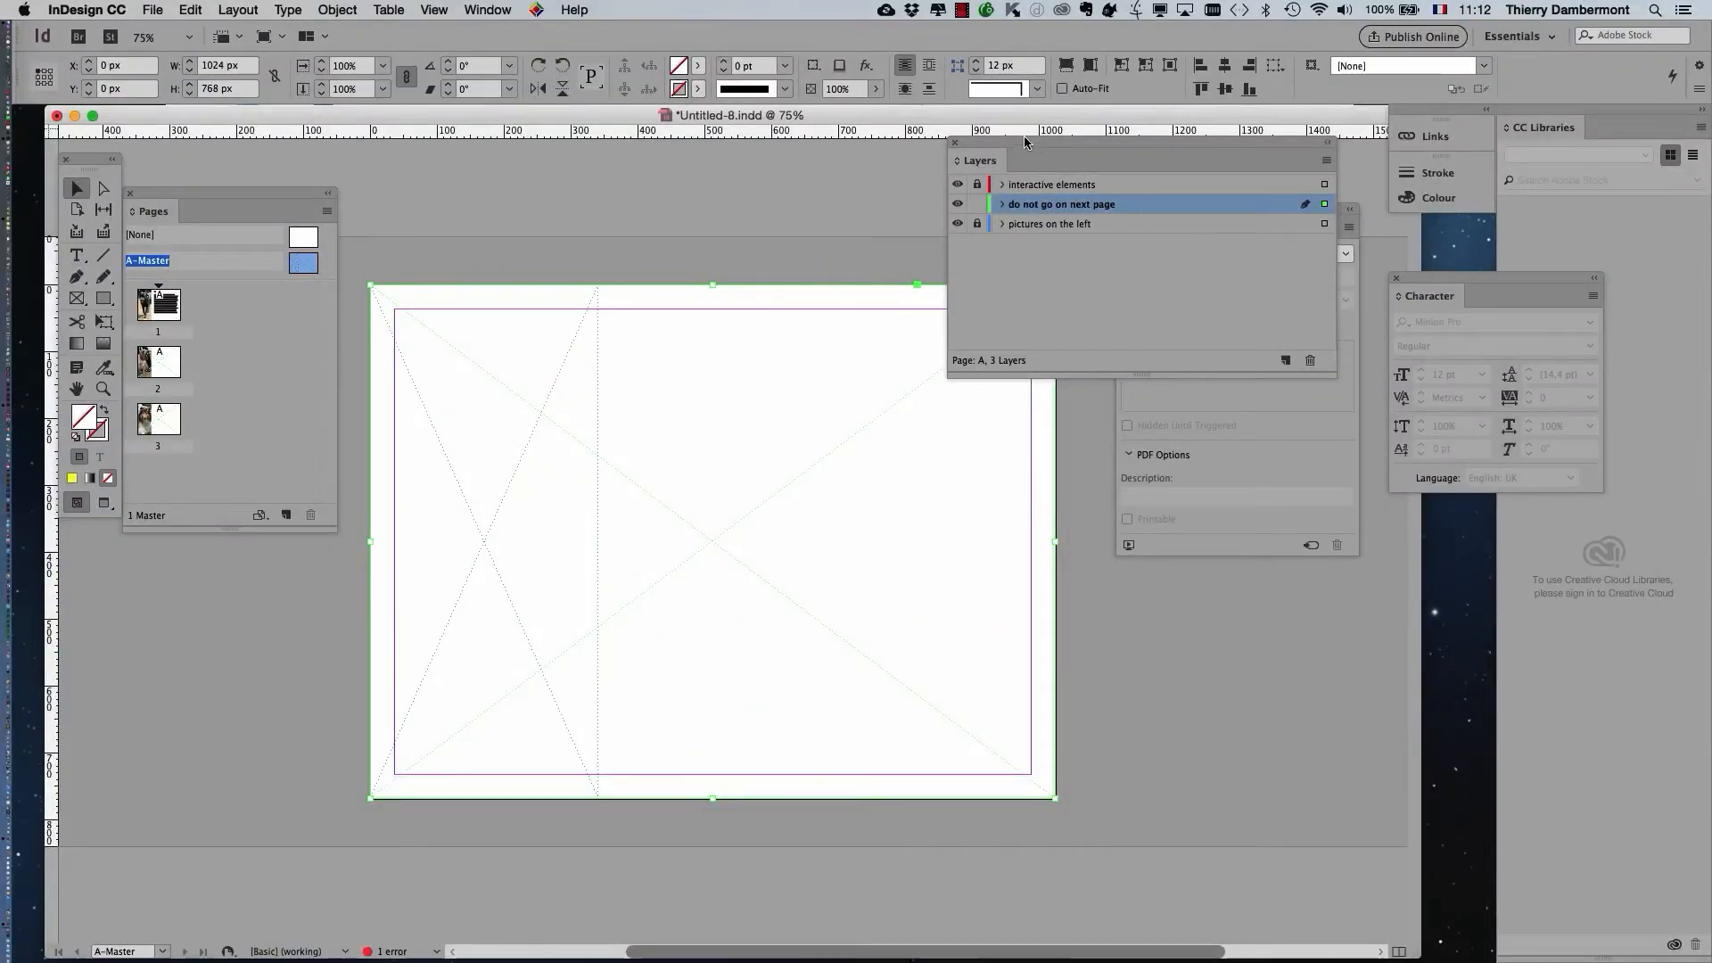
- Convert the full-page frame on the master into a button
mouse_move(1024, 142)
left_mouse_down()
mouse_move(1188, 156)
mouse_move(1158, 156)
left_mouse_up()
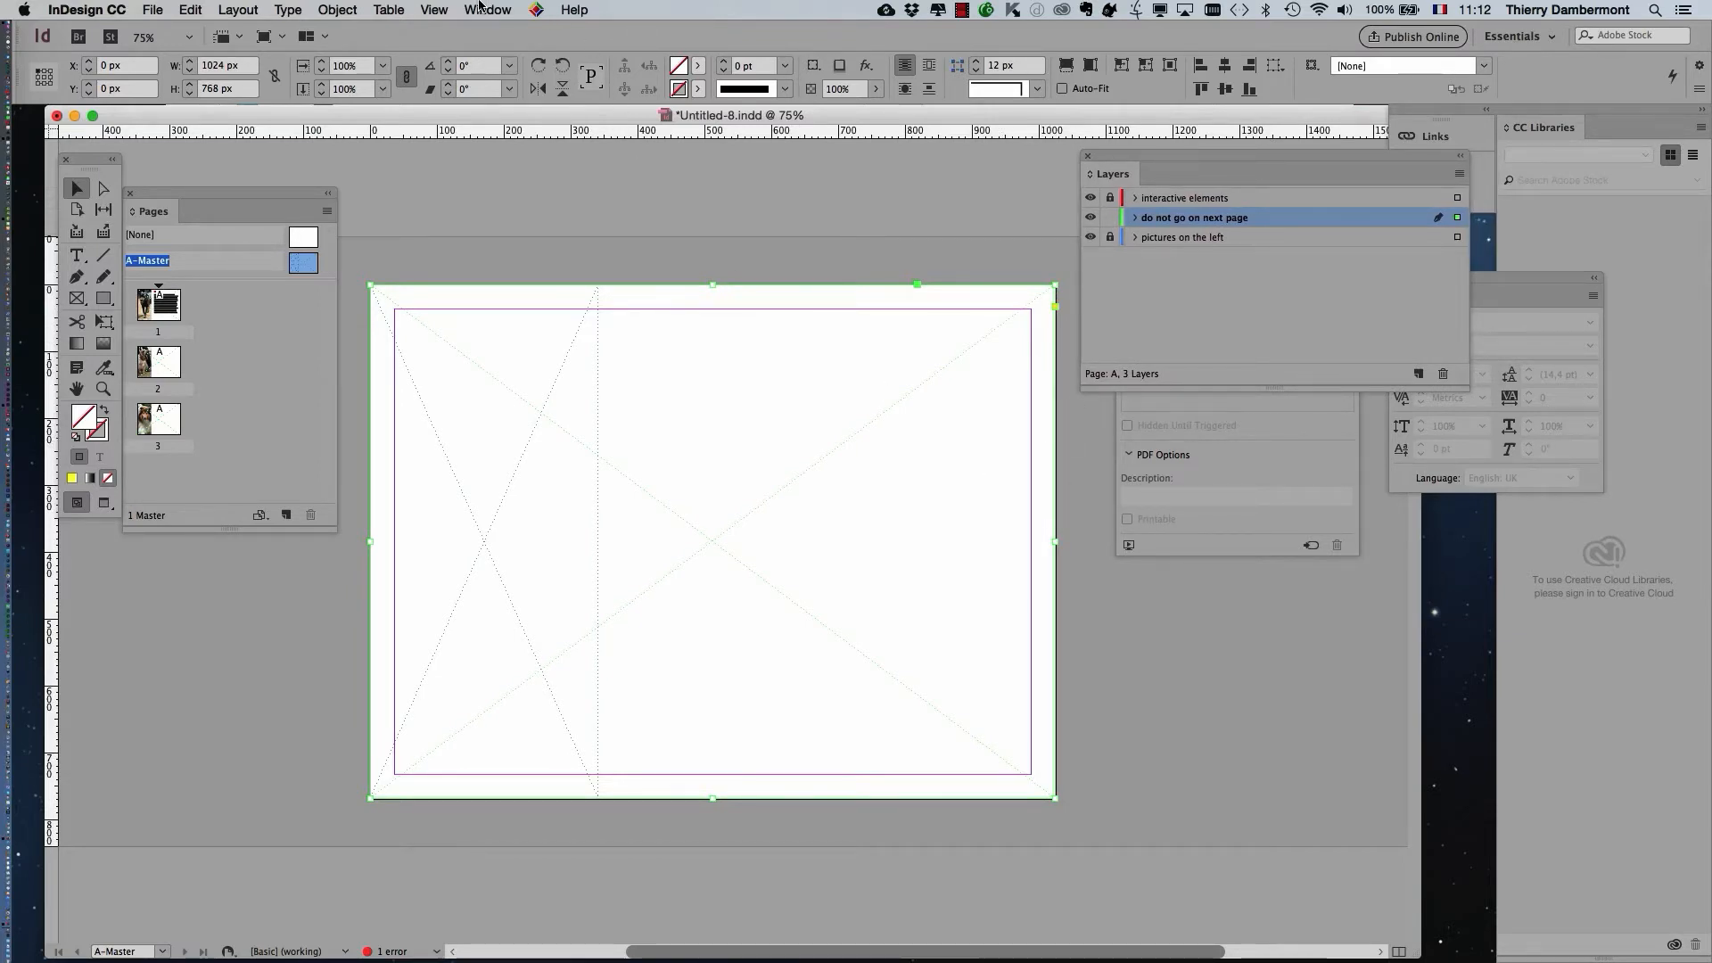
left_click(477, 10)
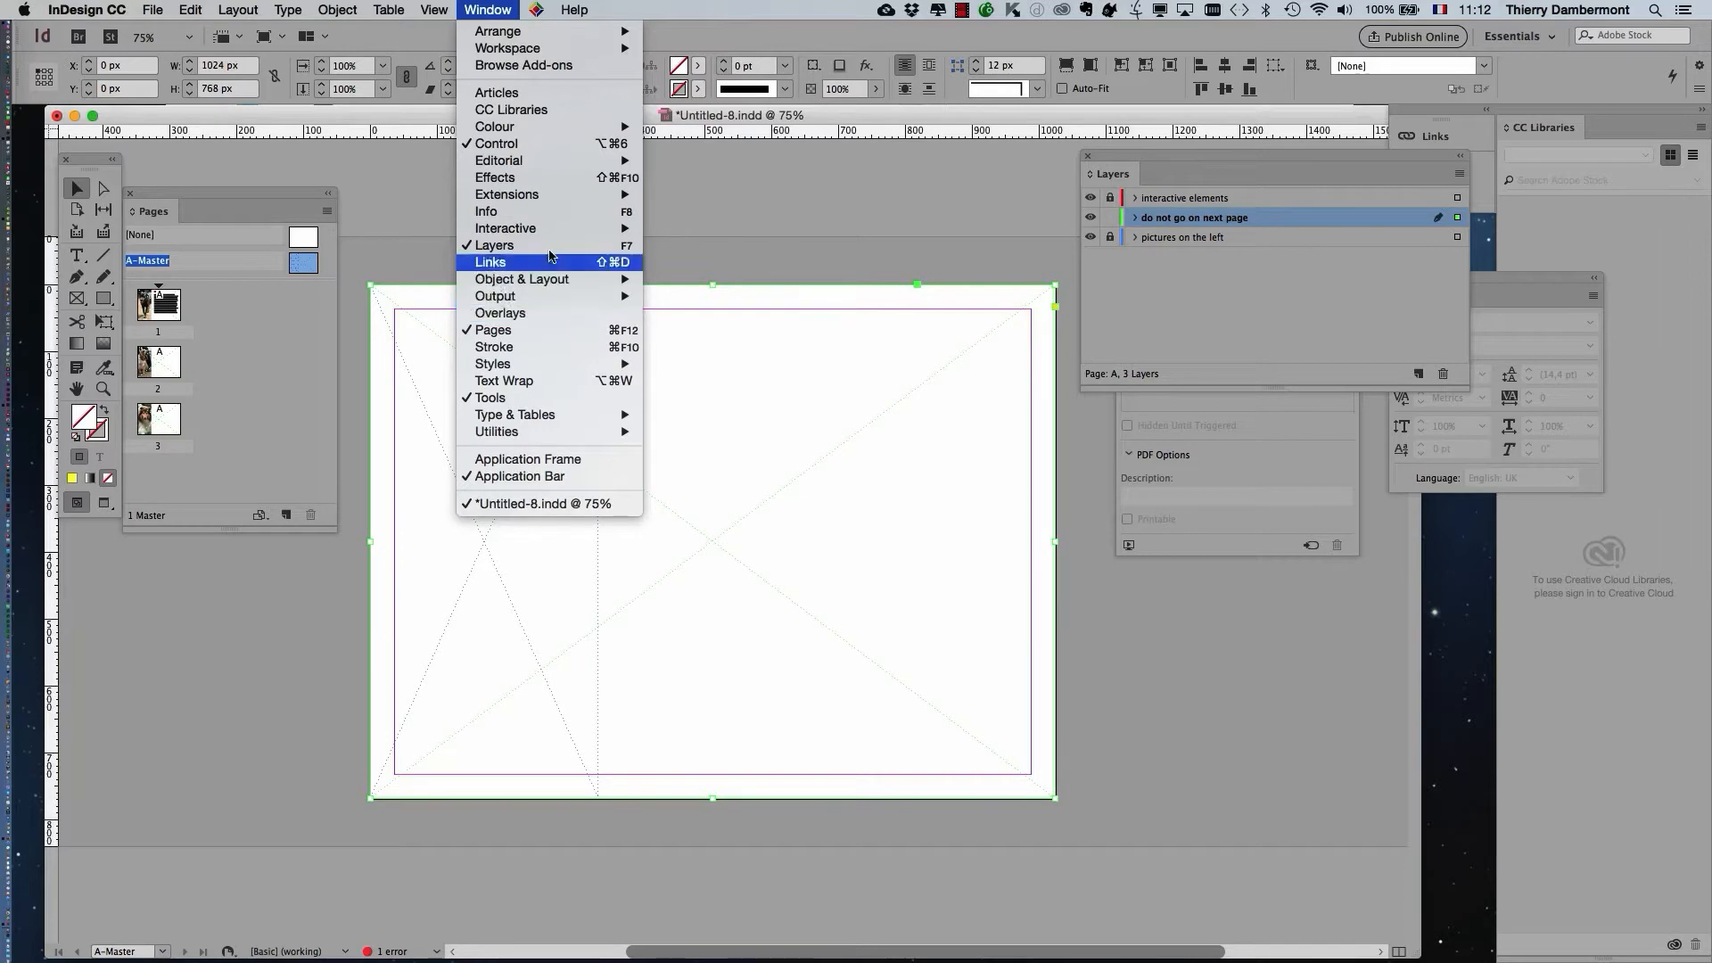
mouse_move(579, 229)
left_click(723, 267)
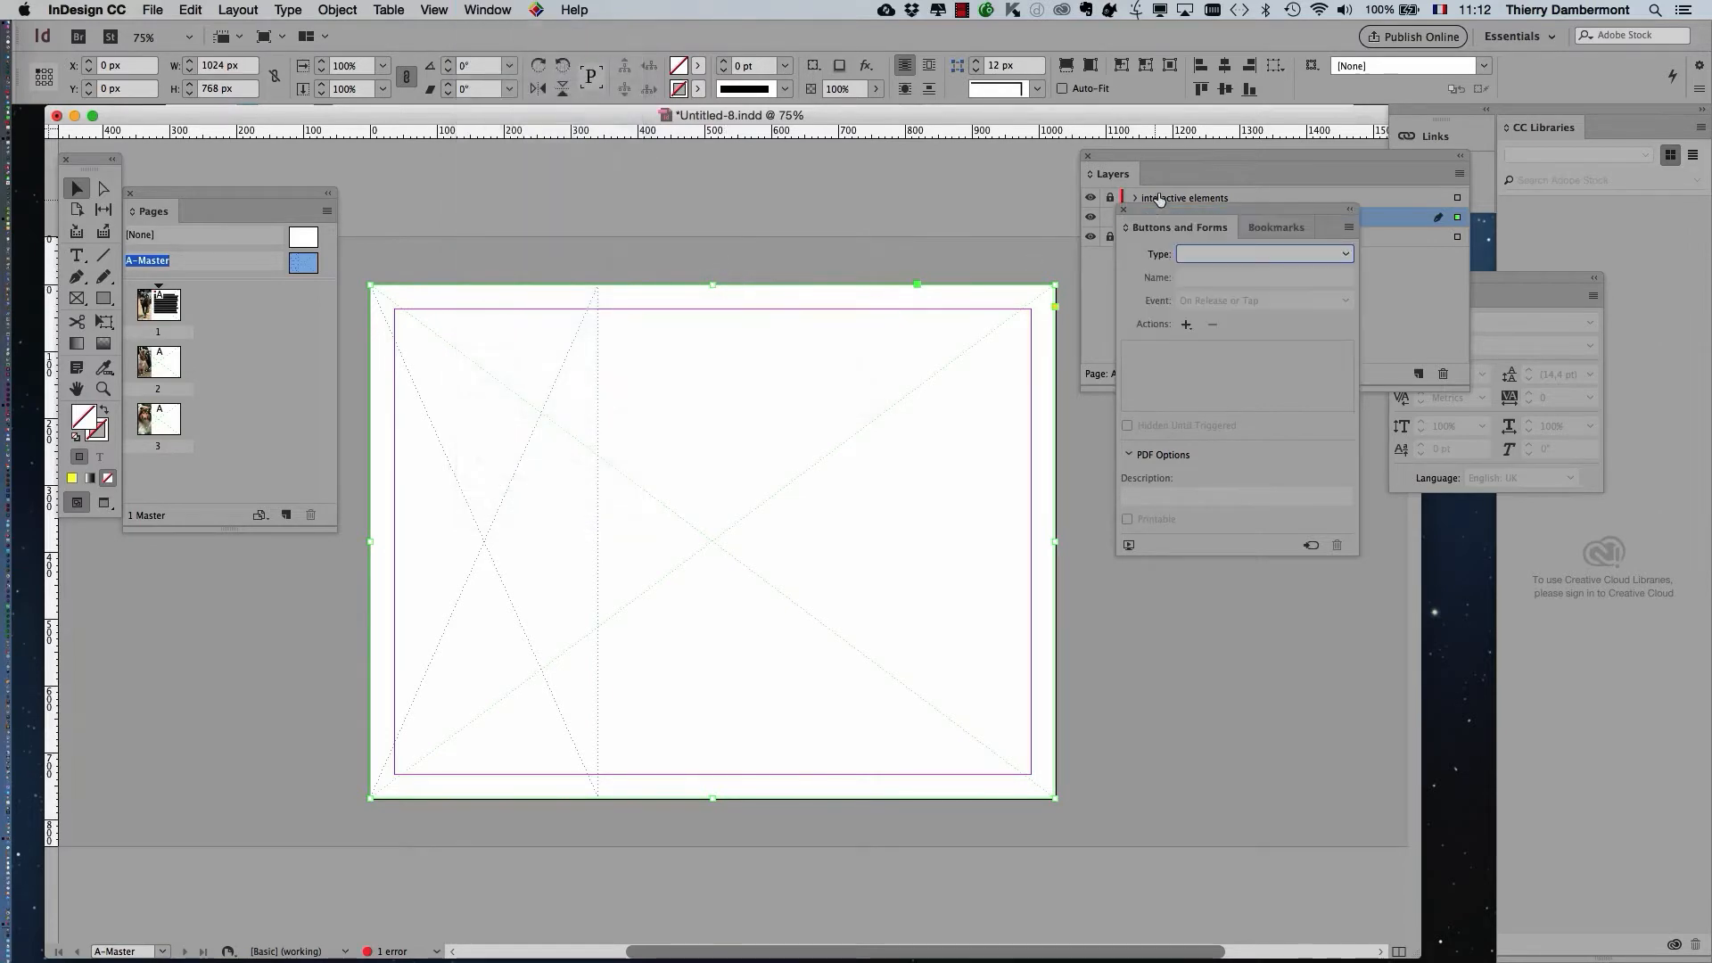
left_click_drag(1159, 210, 771, 190)
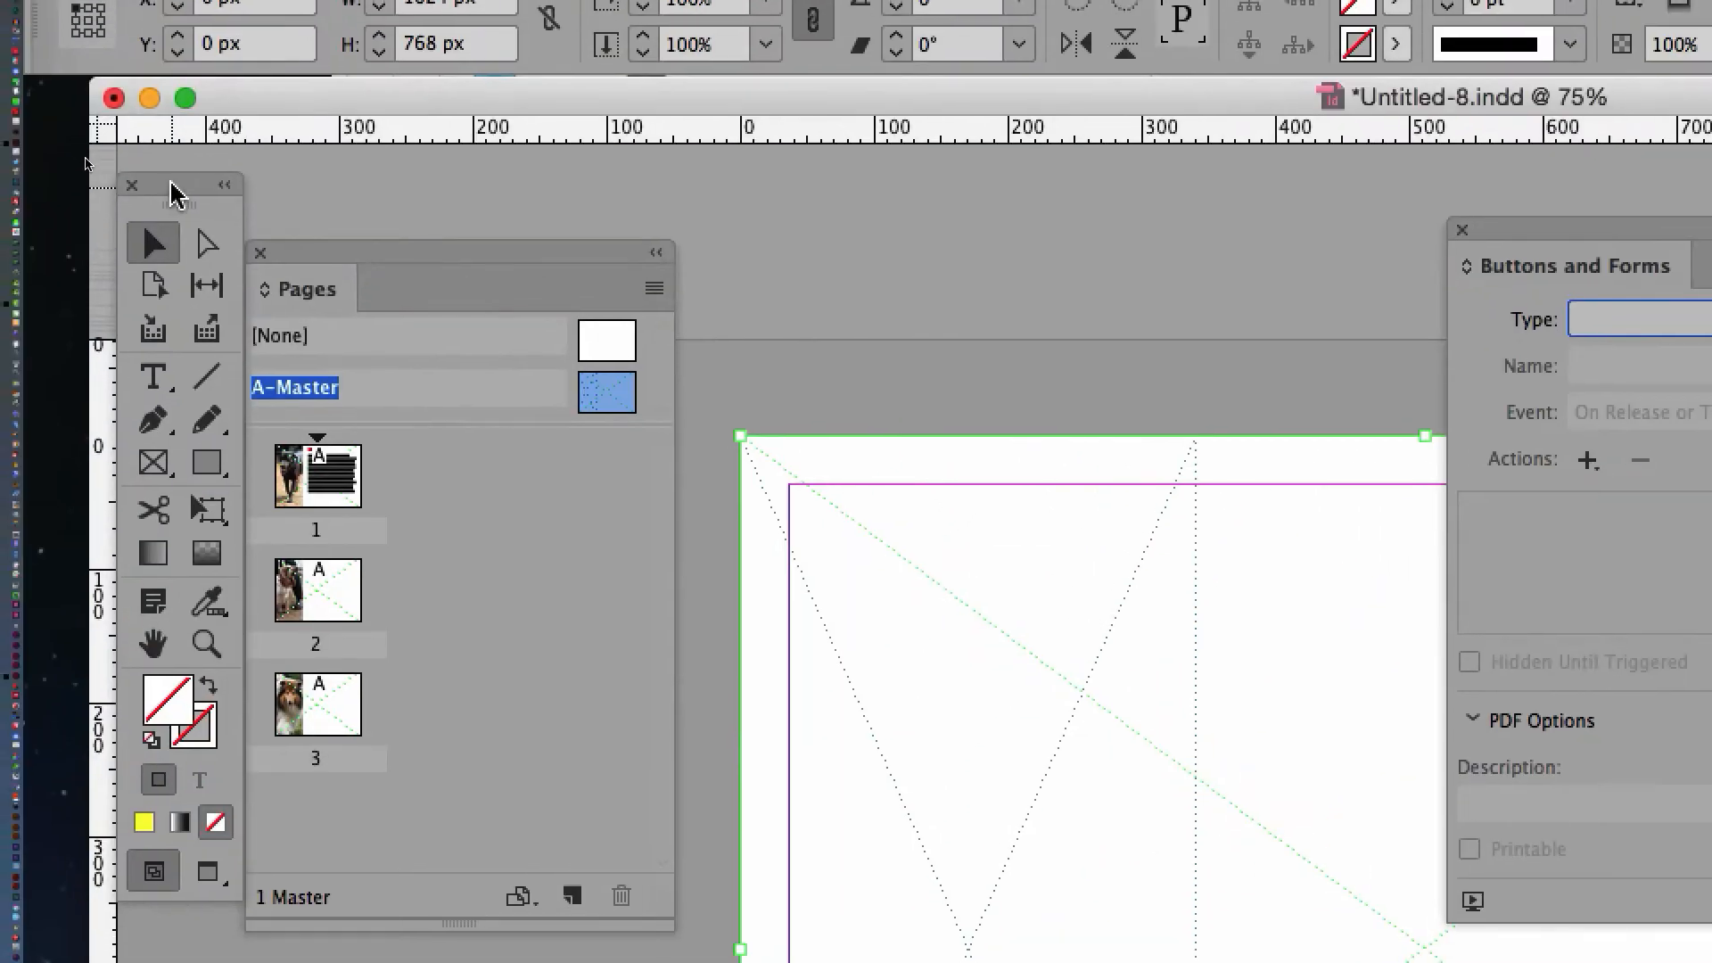
left_click_drag(122, 191, 836, 243)
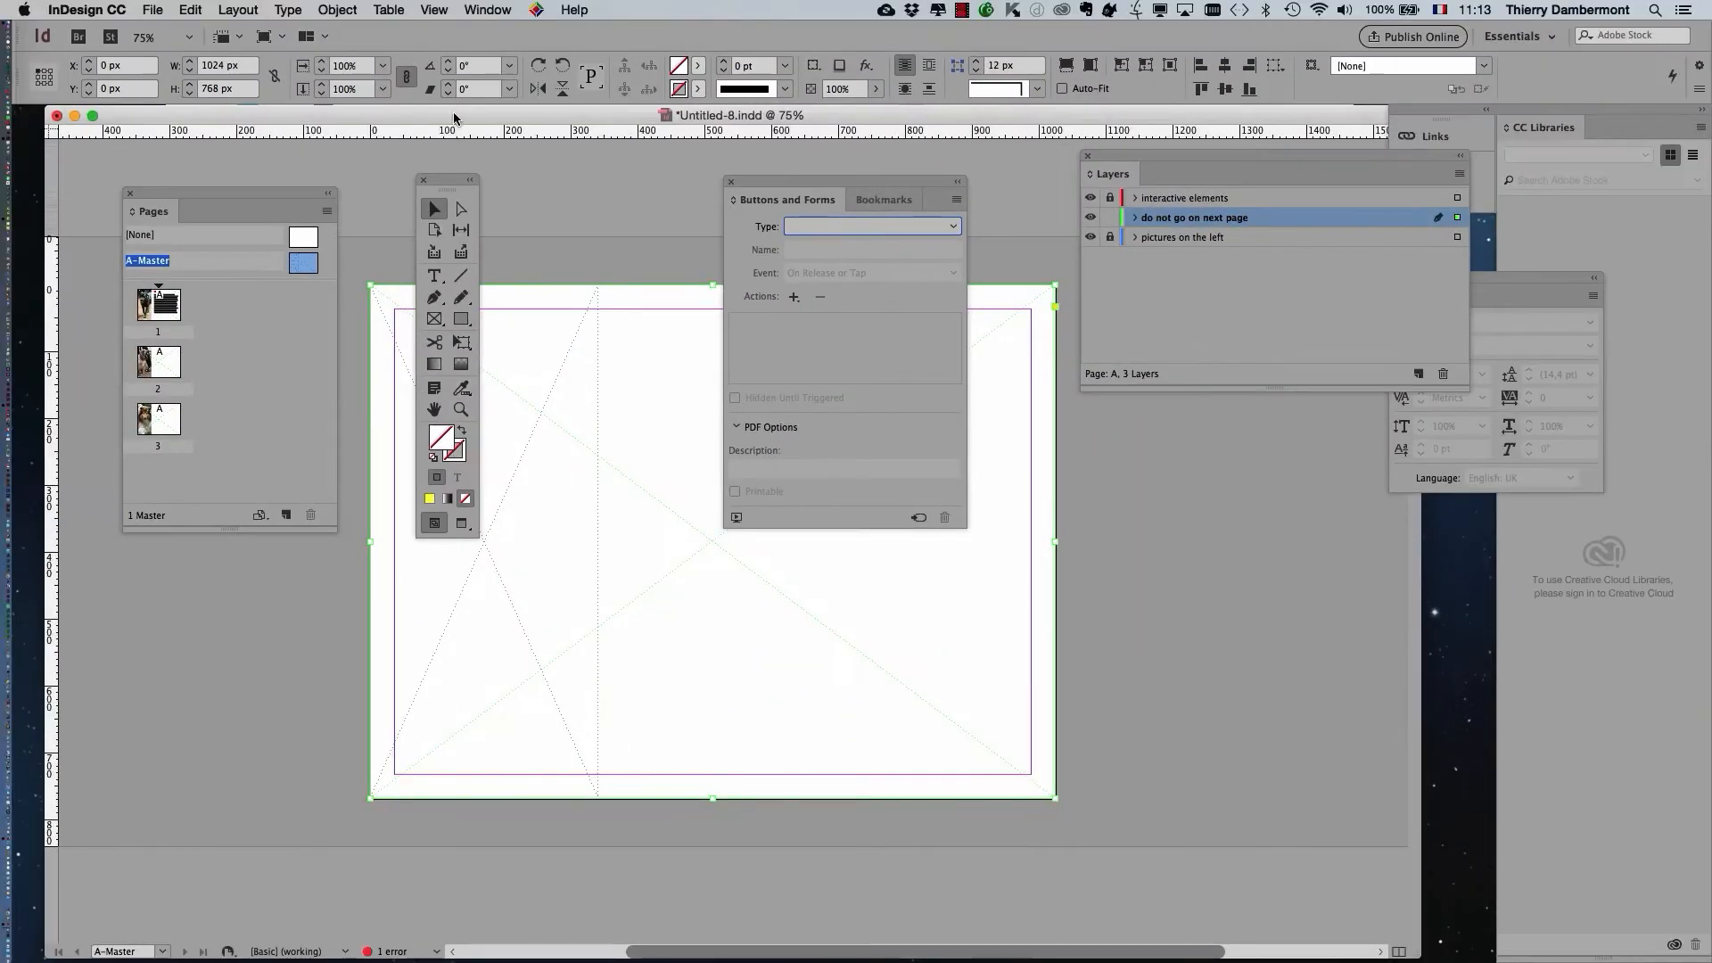
left_click_drag(455, 182, 73, 153)
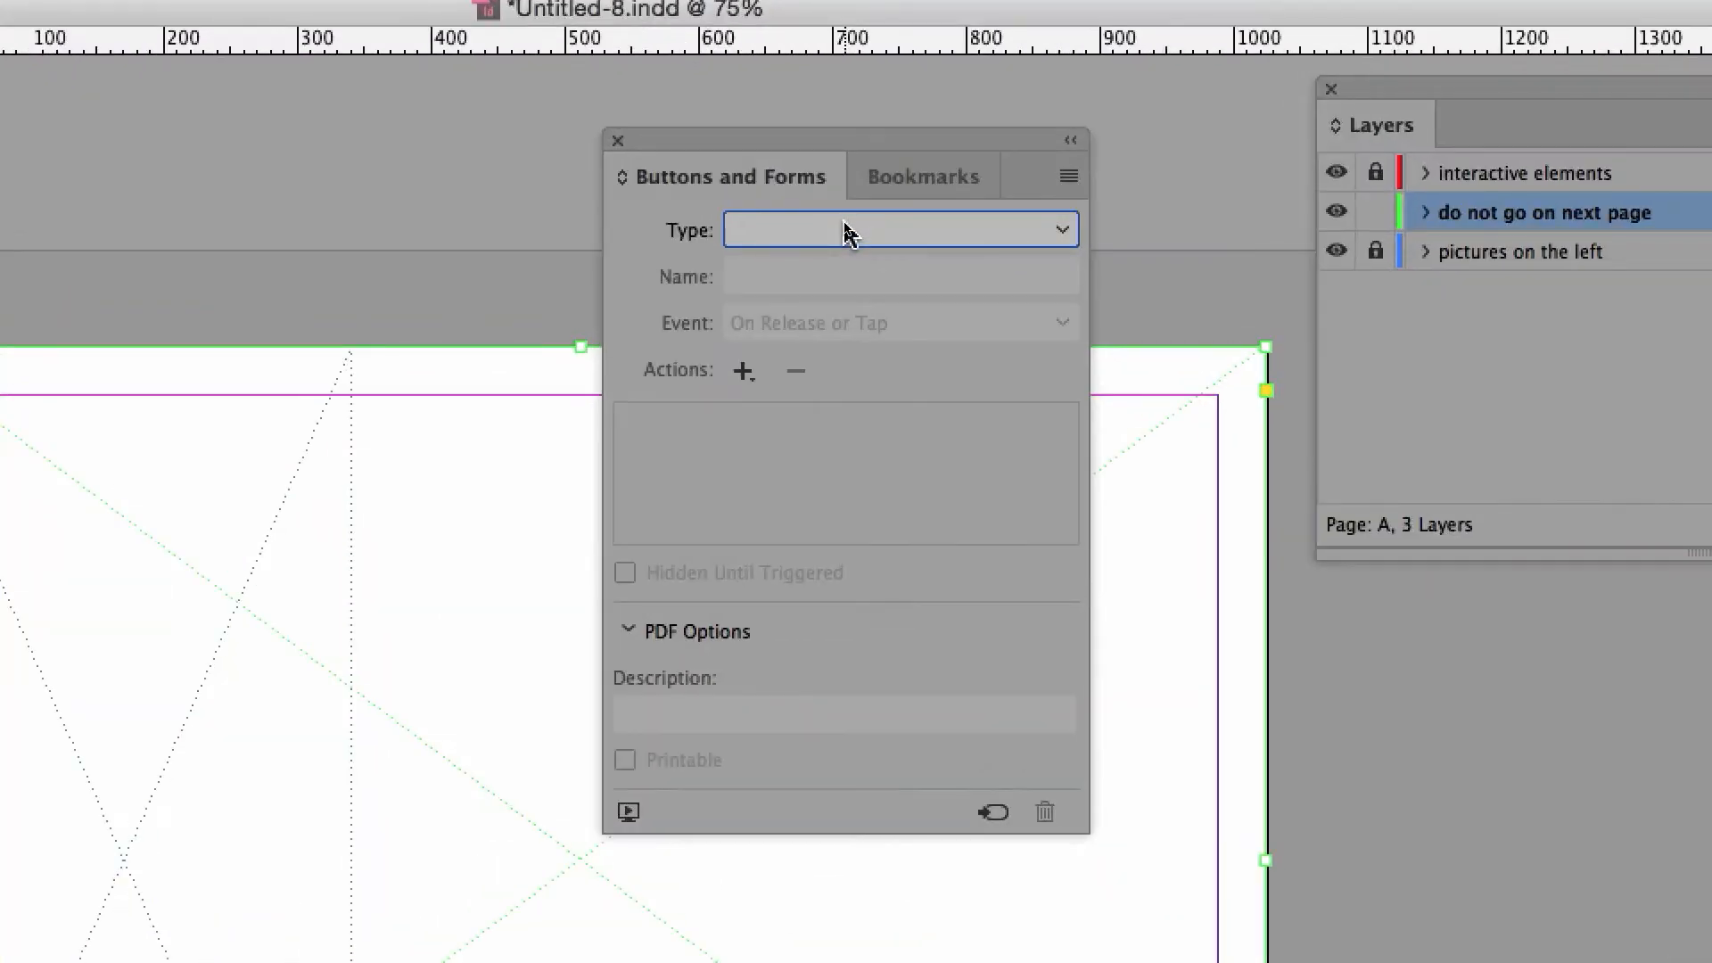
left_click(847, 233)
left_click(846, 266)
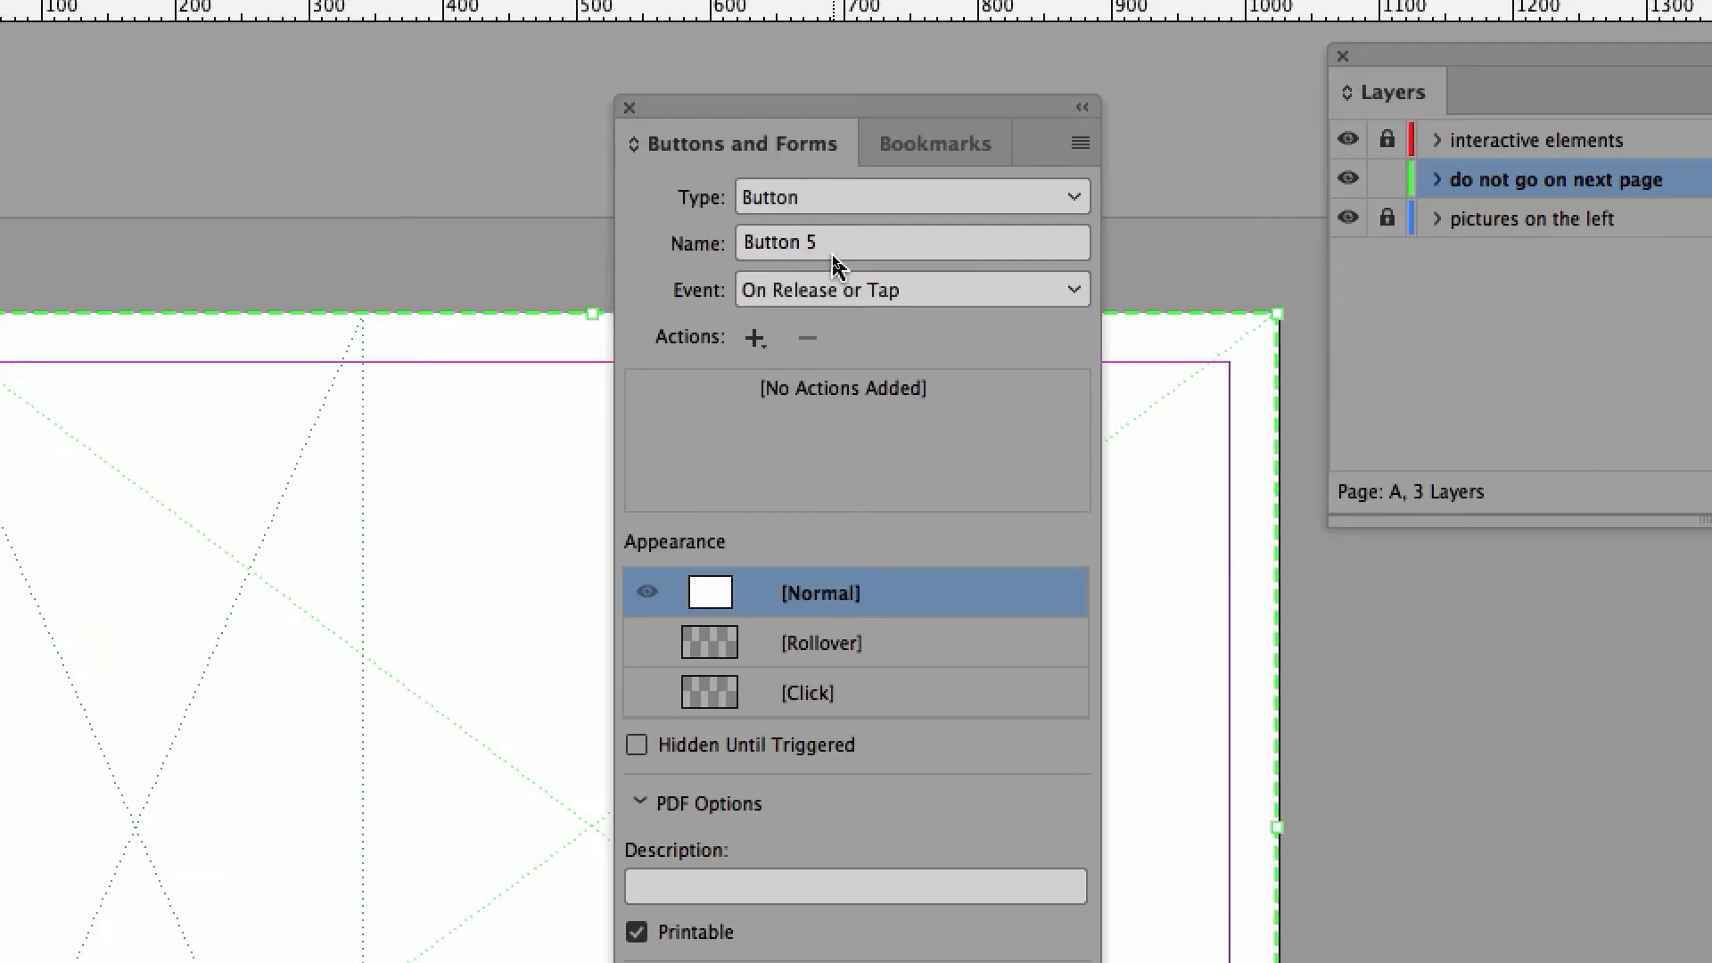
- Name the full-page button "large rectangle 1" and deselect it
left_click_drag(832, 258, 710, 247)
key("BackSpace")
type("large rectangle 1")
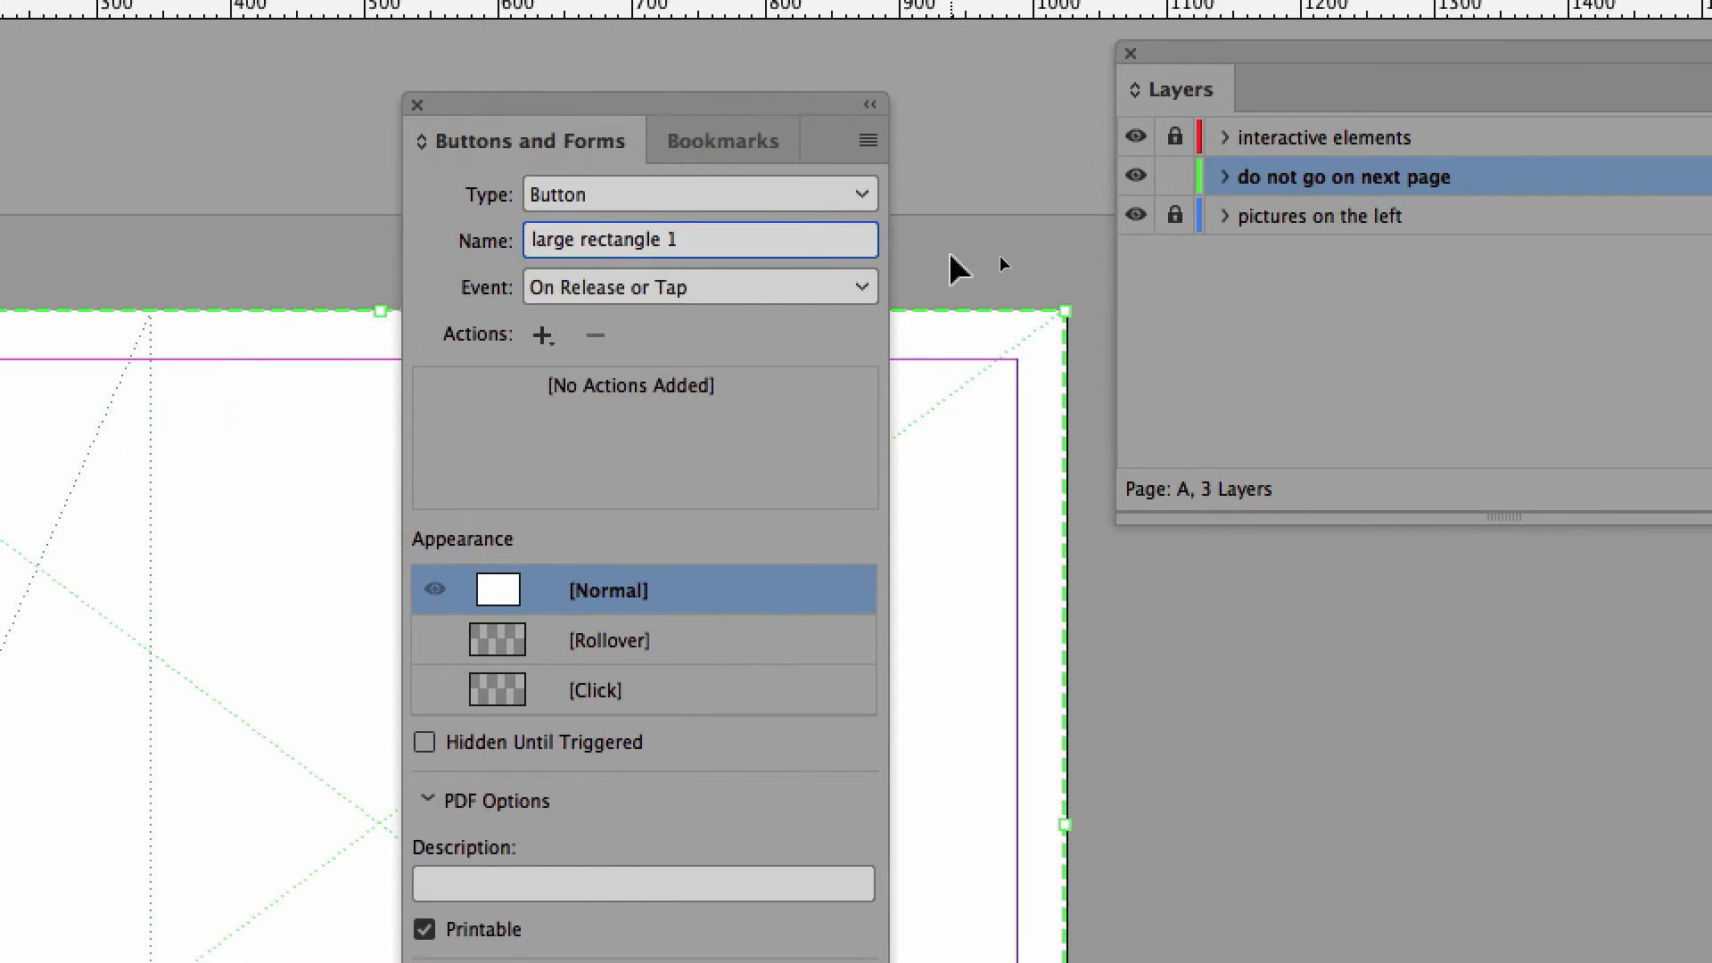
left_click(1006, 255)
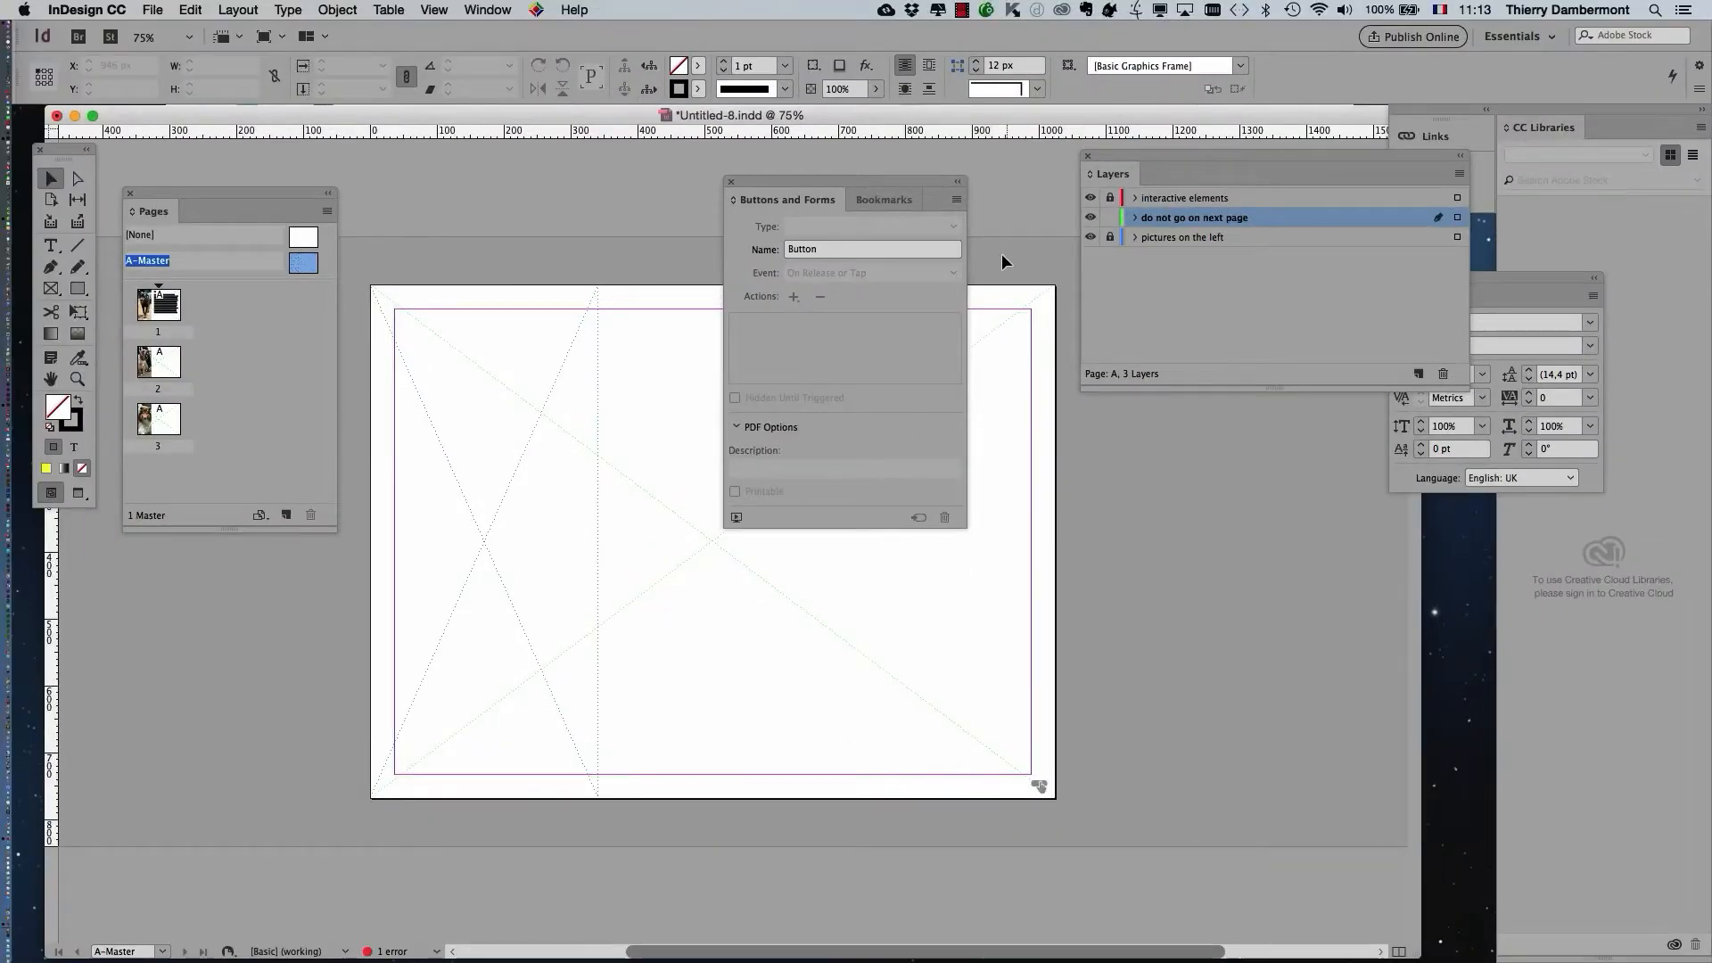
- Copy the "large rectangle 1" button and paste the duplicate in place on the A-Master page
left_click(683, 335)
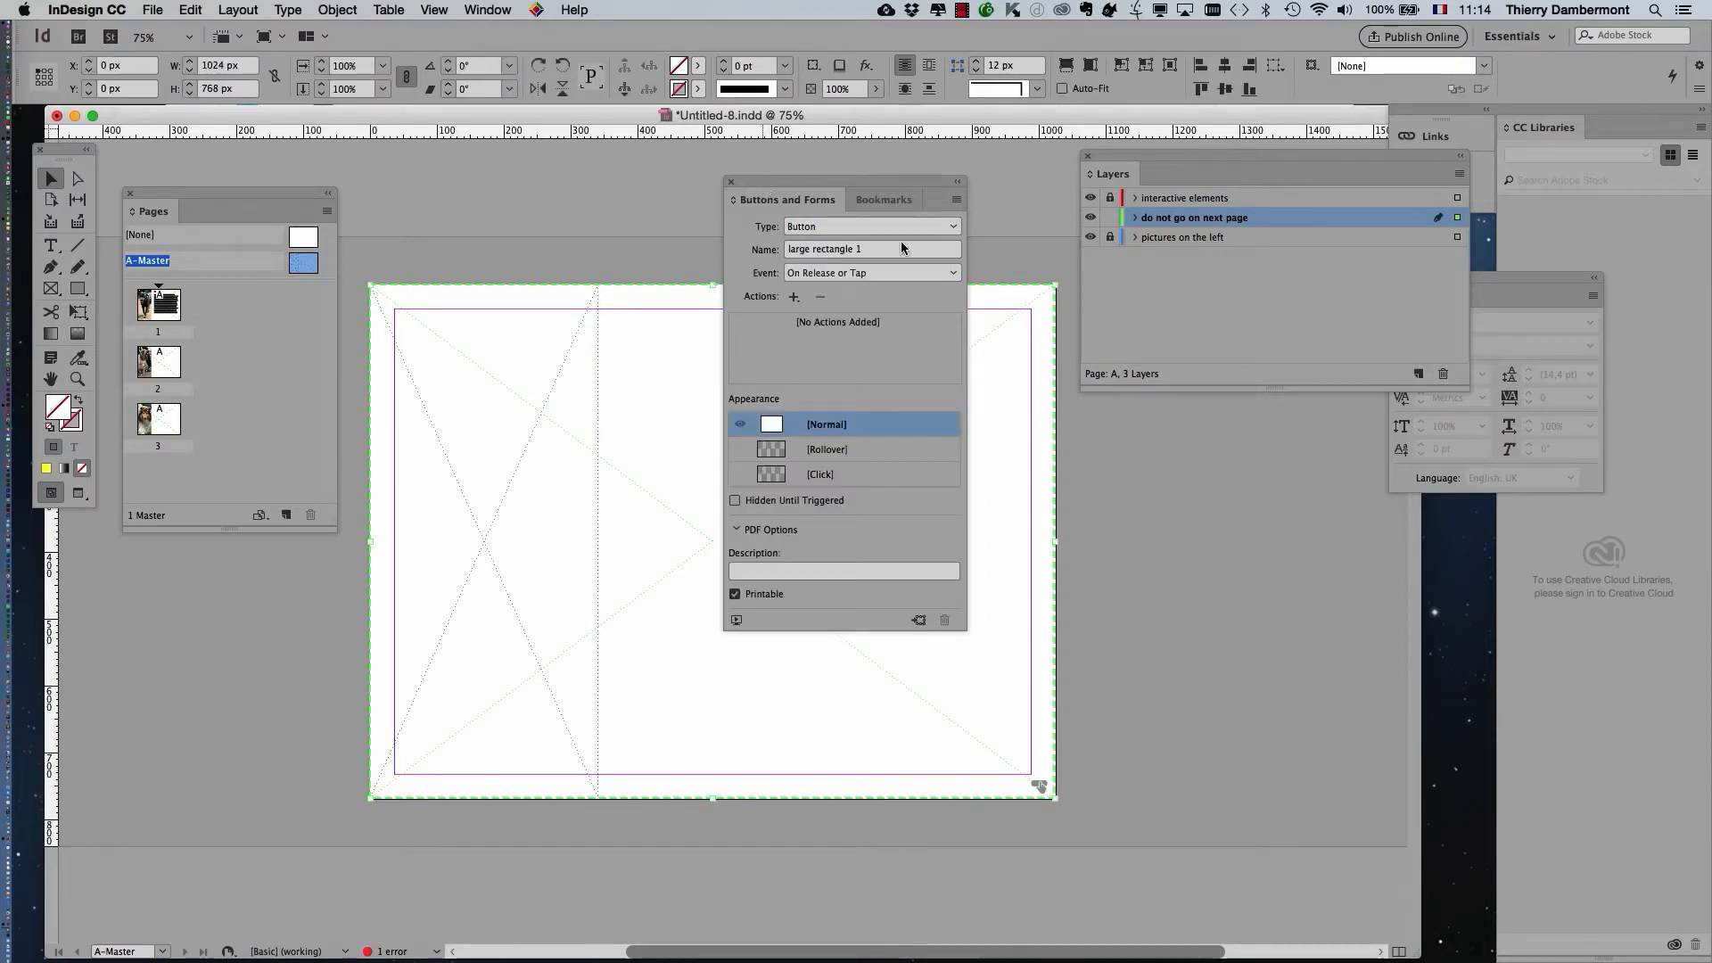
left_click_drag(787, 184, 1241, 461)
left_click(799, 243)
left_click(527, 337)
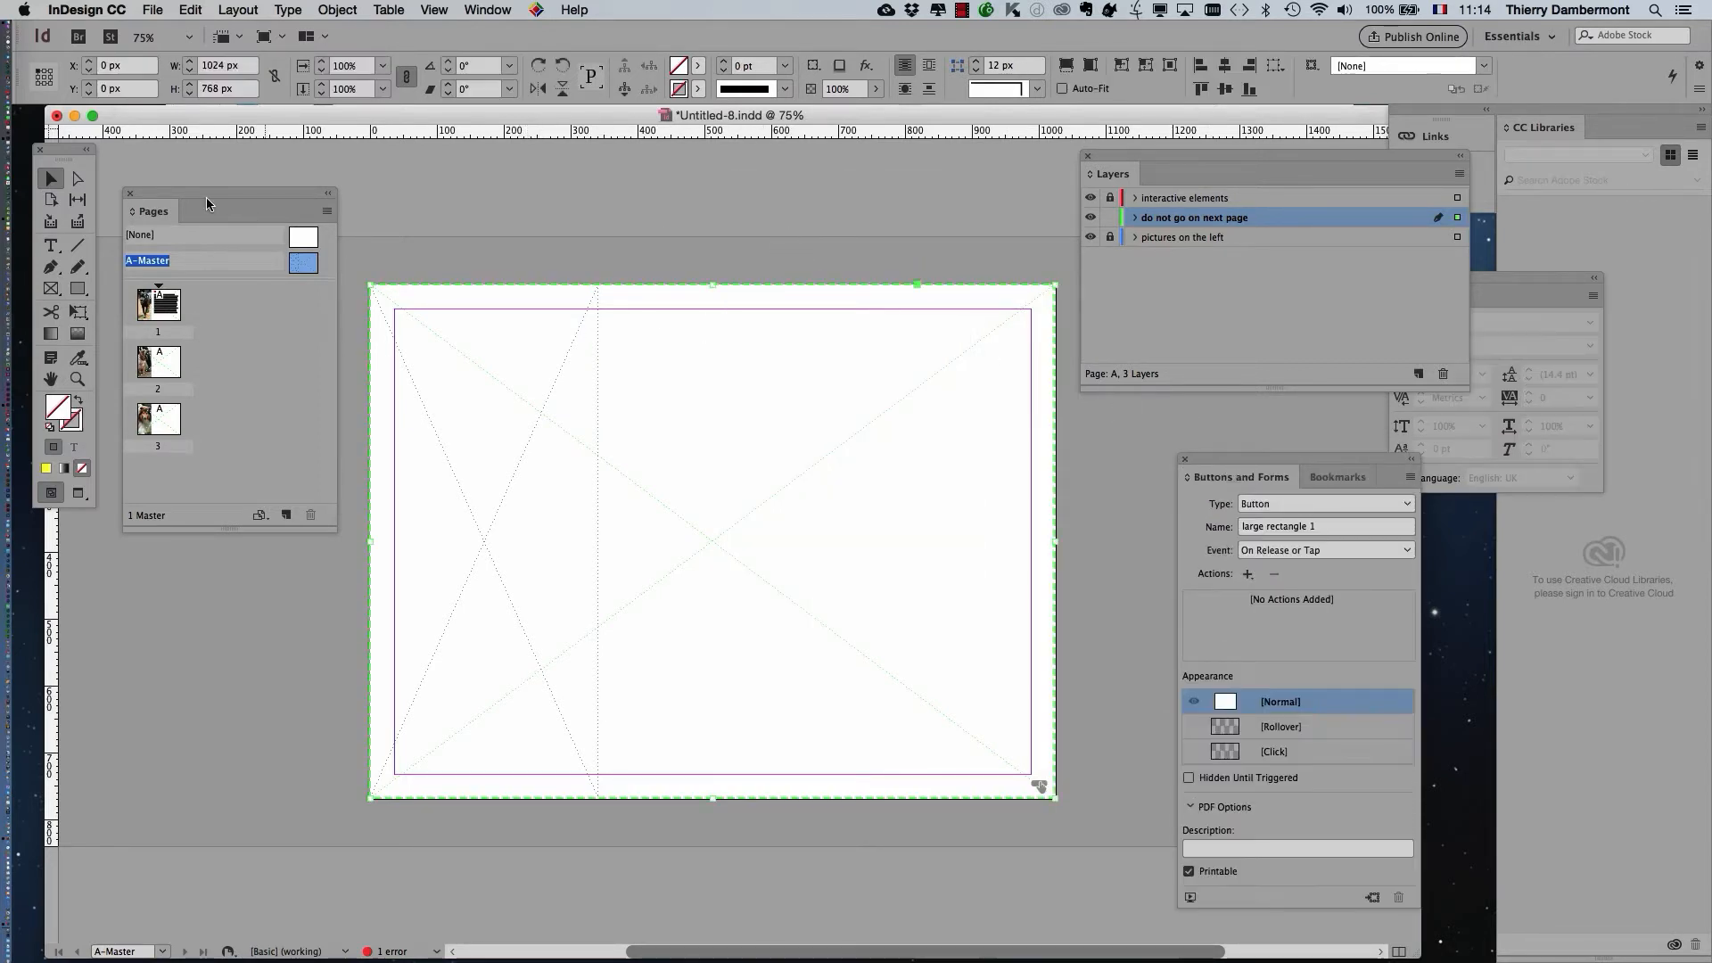
left_click(193, 10)
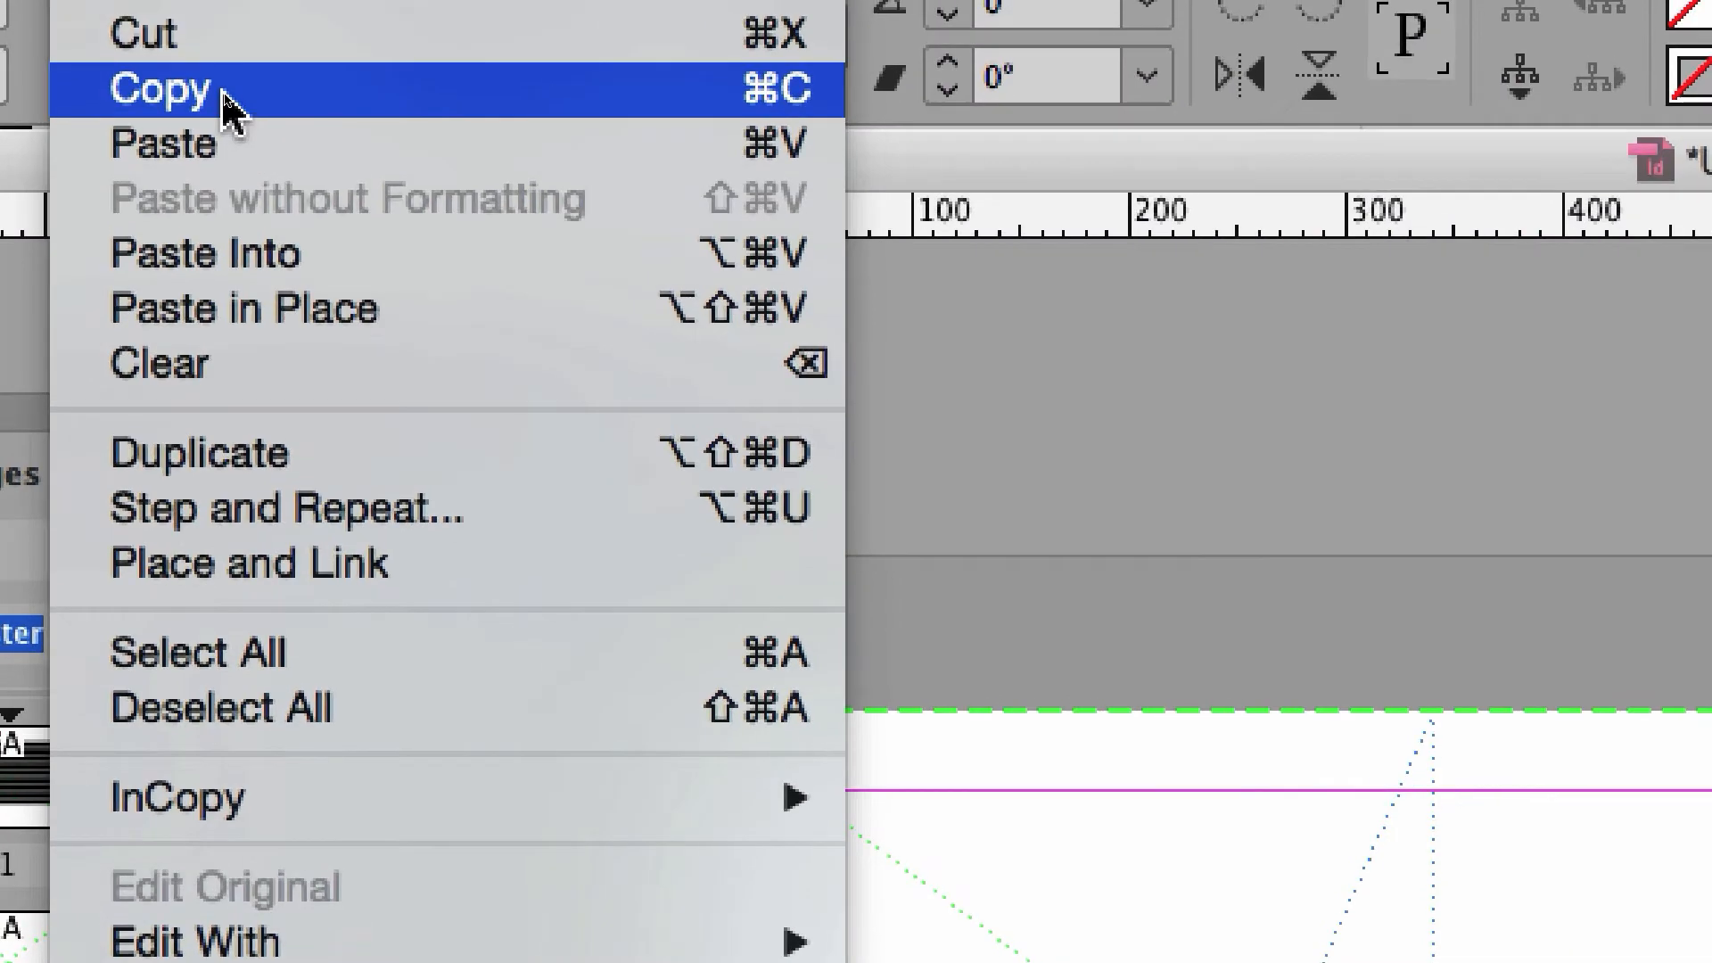
left_click(222, 90)
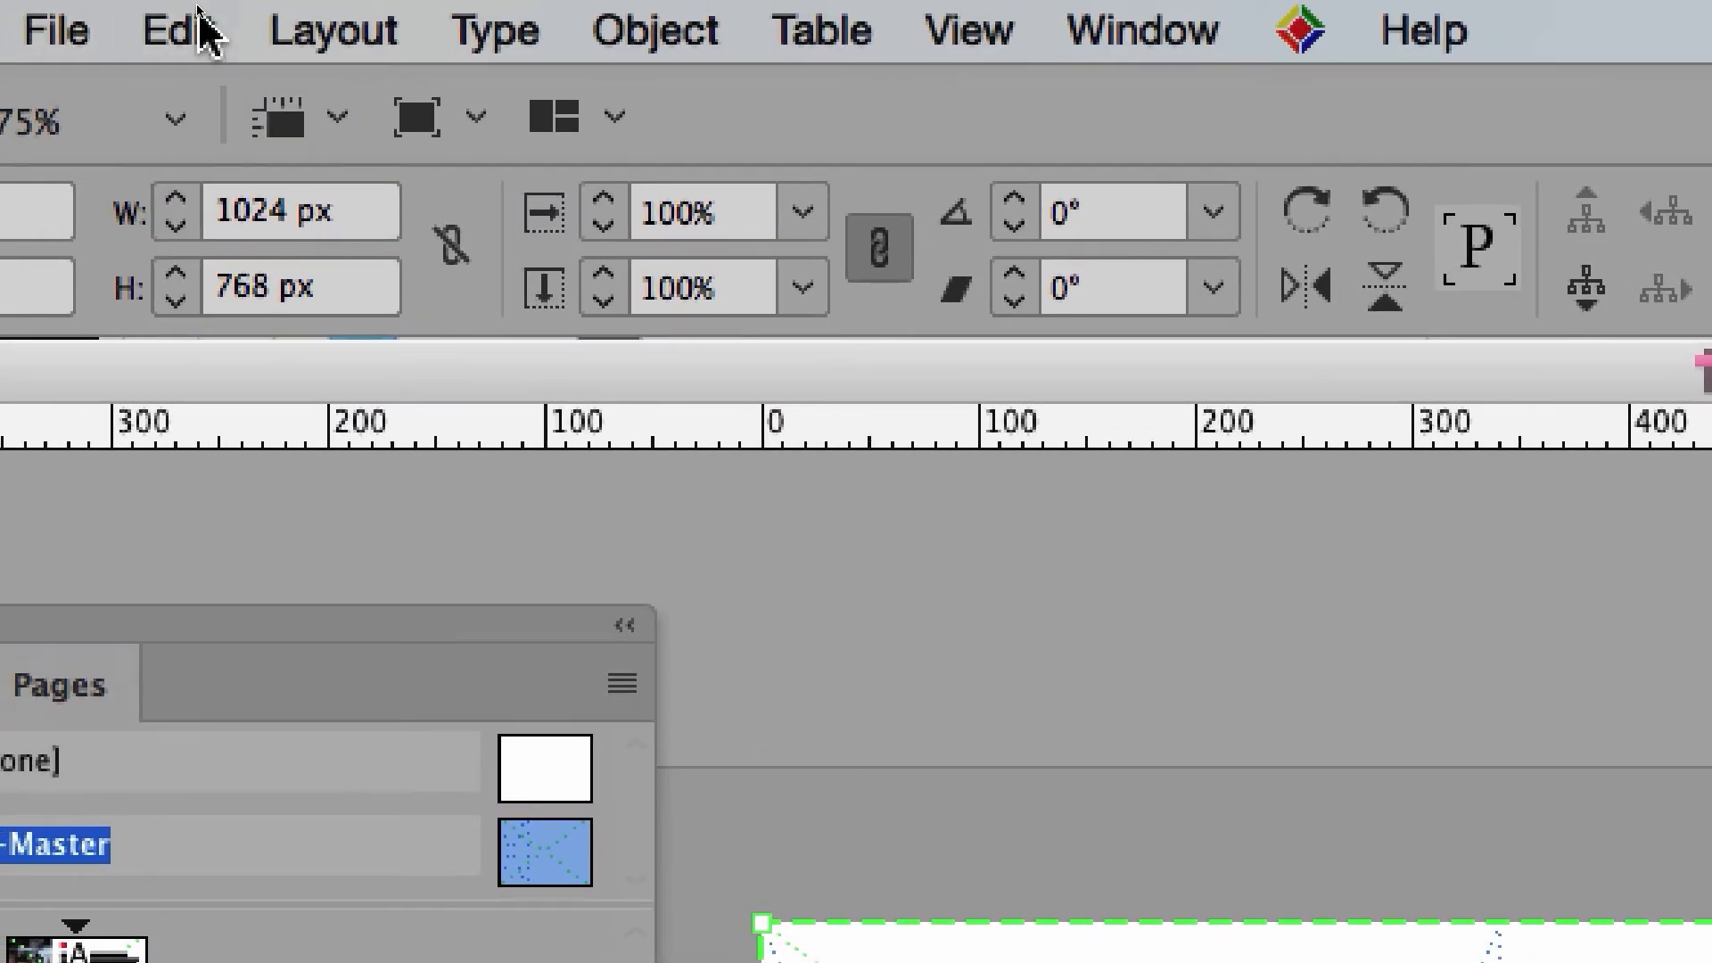
left_click(202, 26)
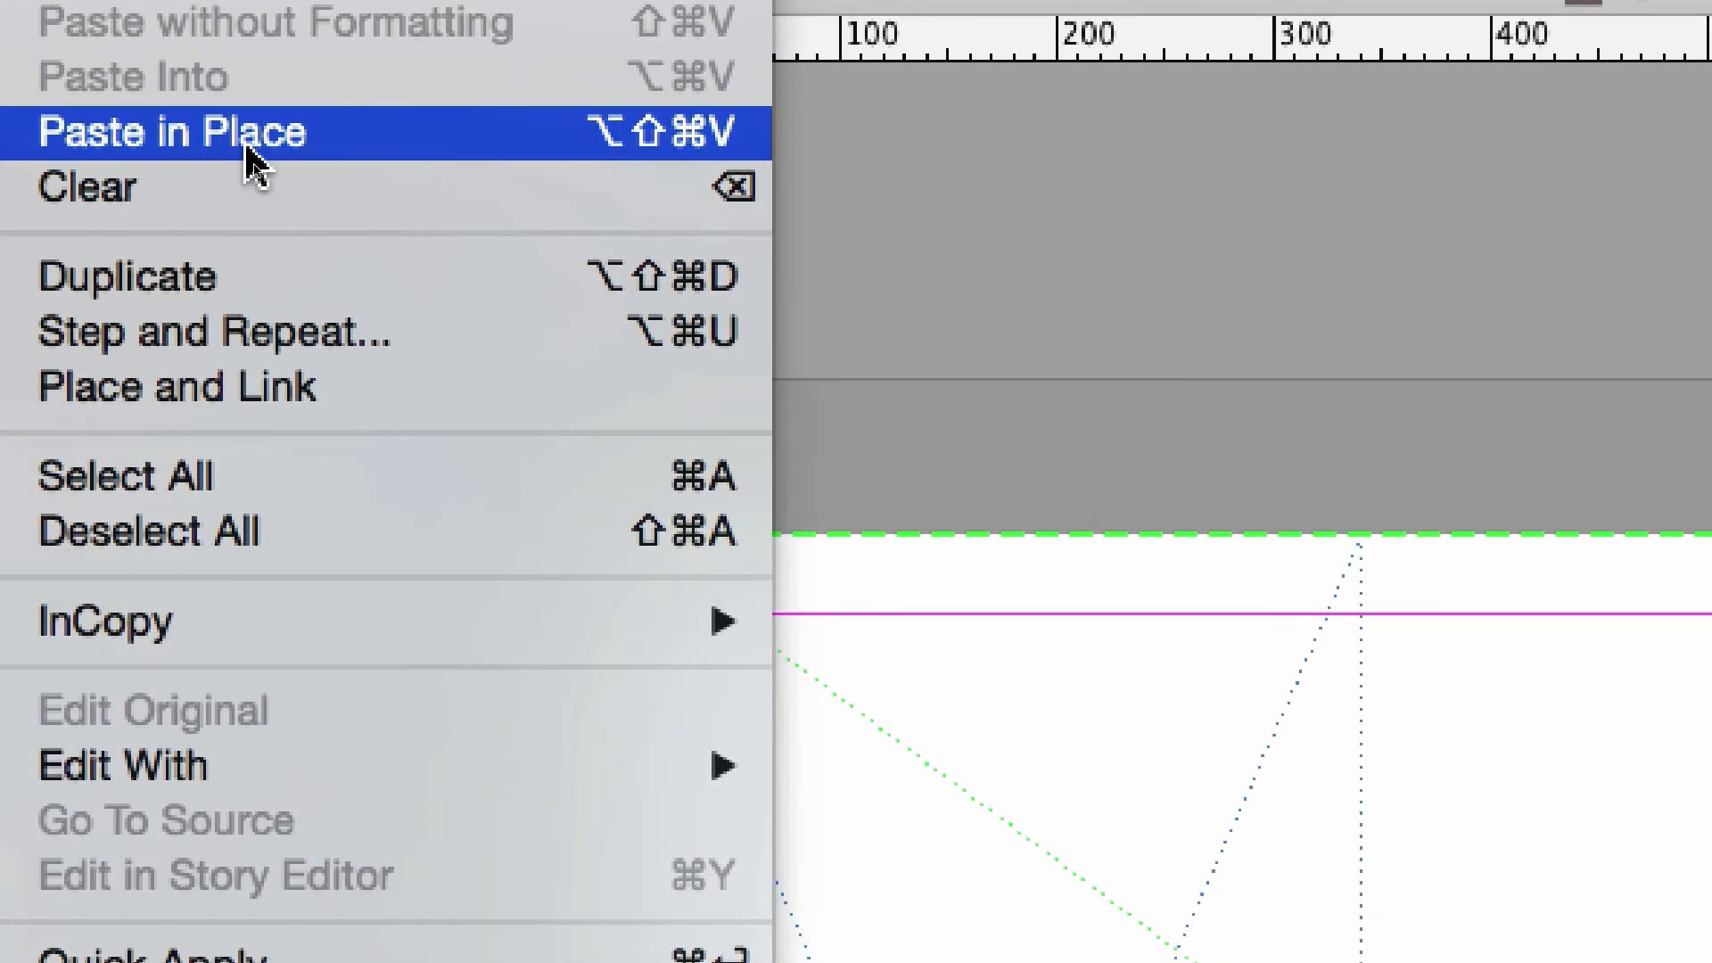
left_click(254, 165)
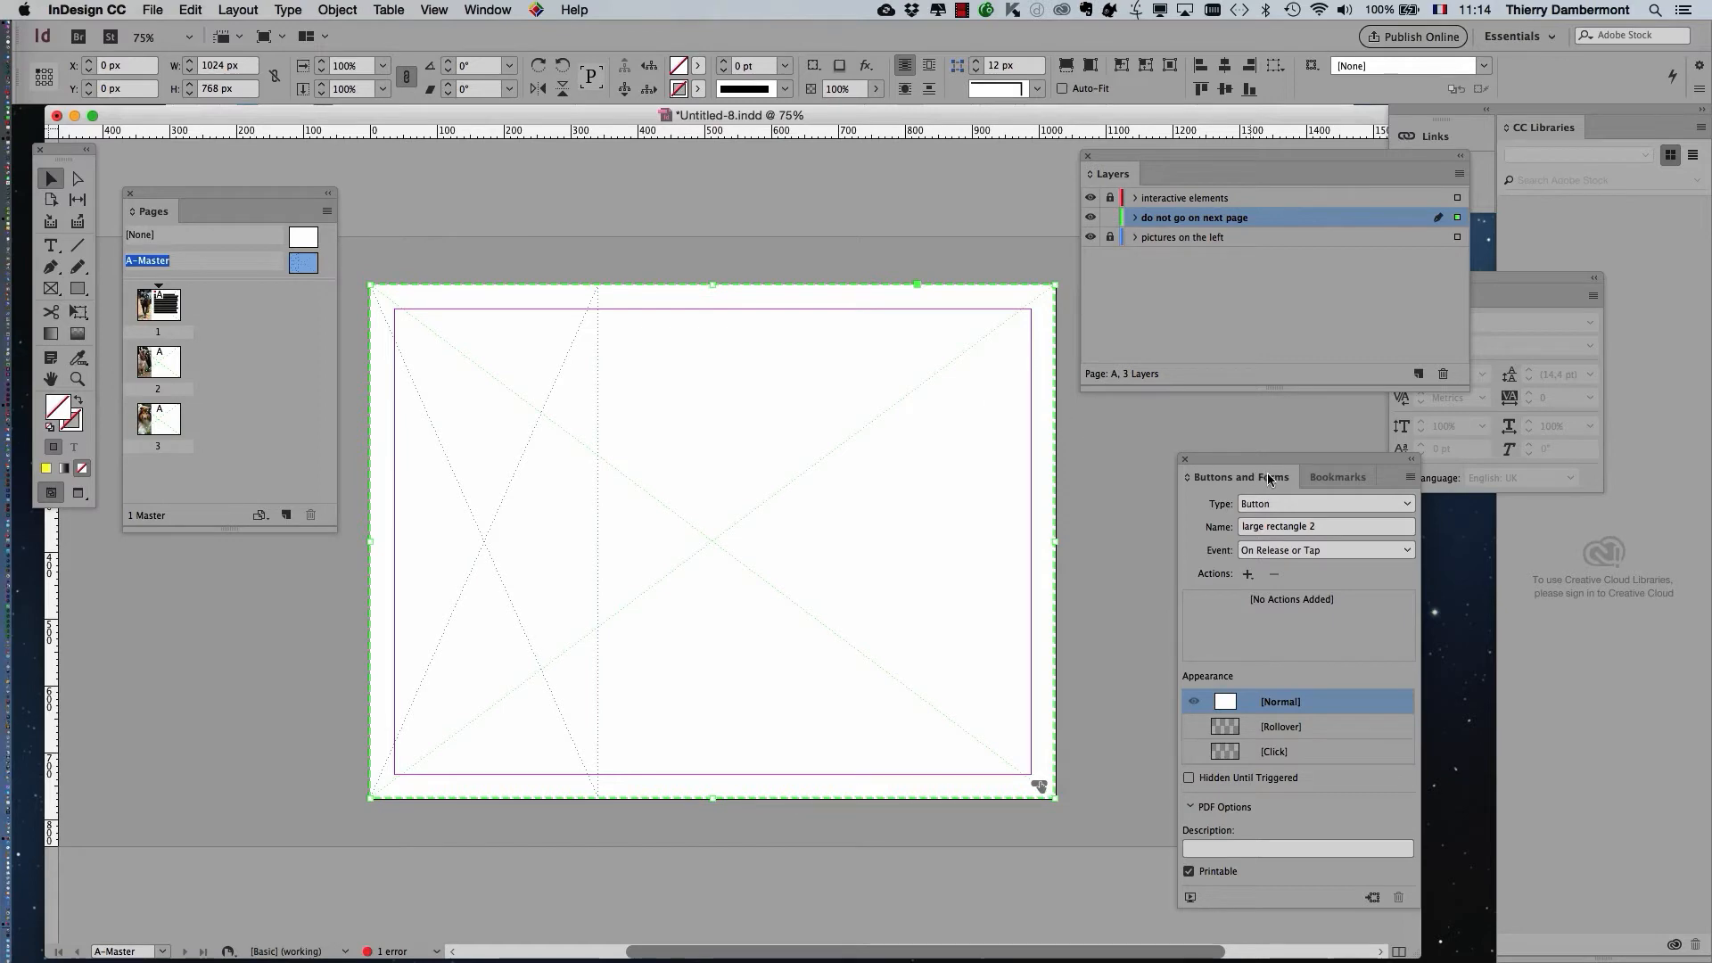
left_click_drag(1197, 456, 877, 171)
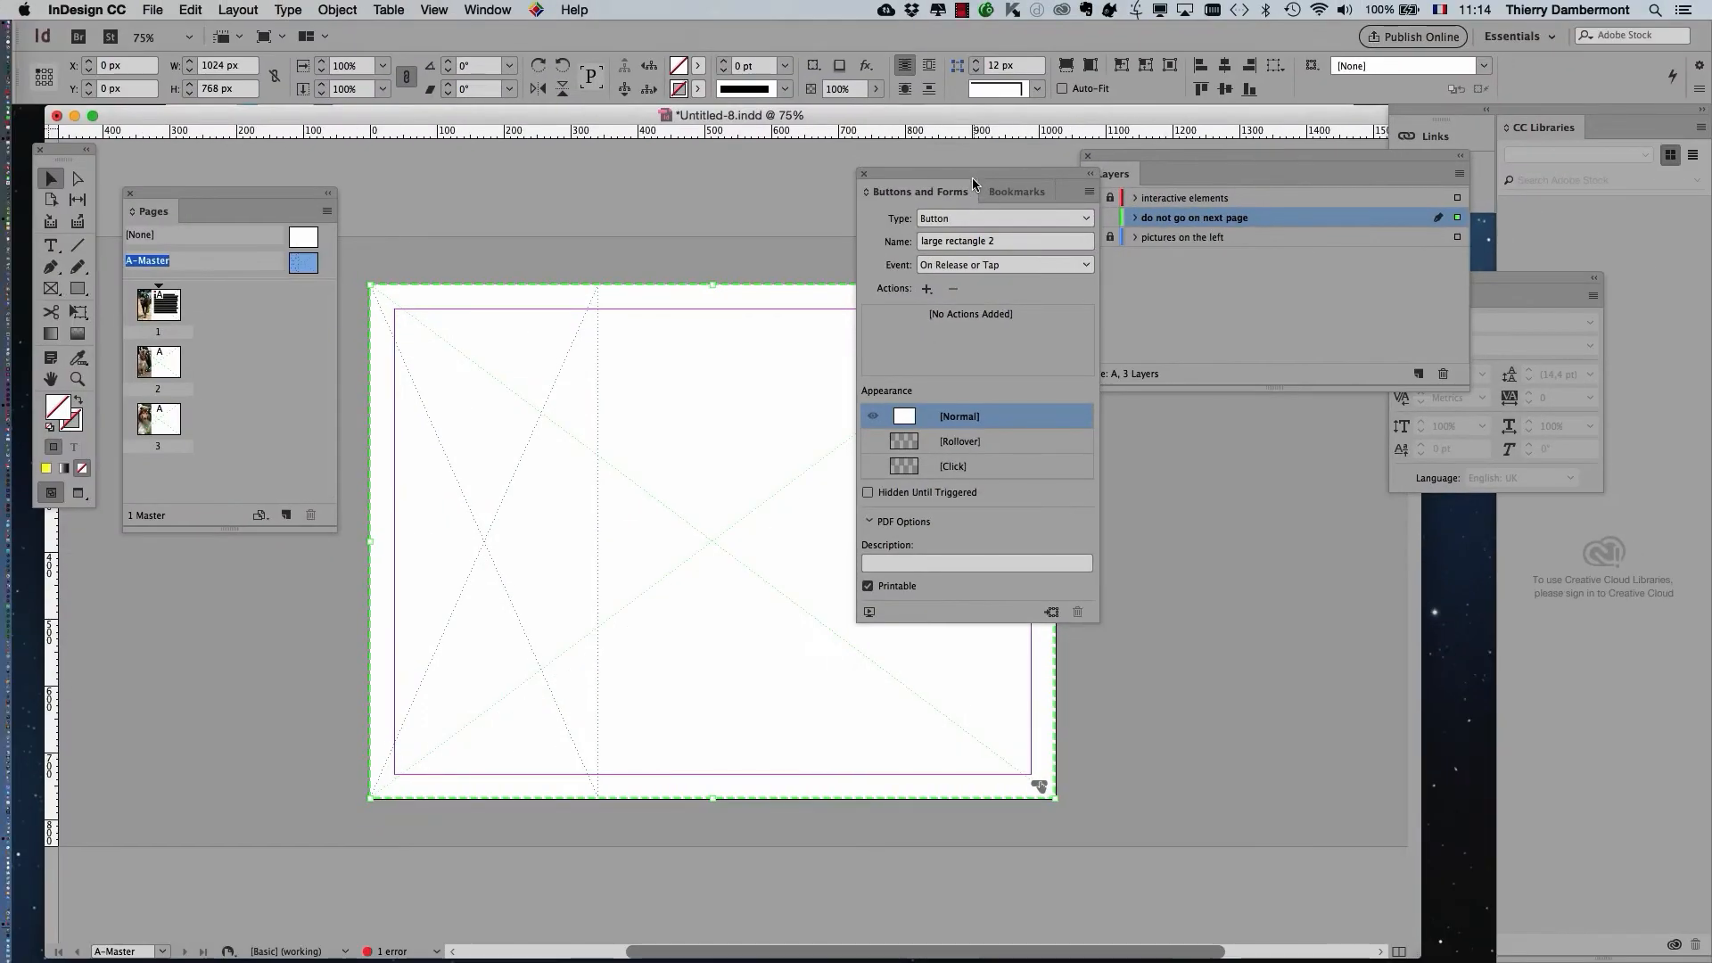
- Expand the "do not go on next page" layer and select the "large rectangle 1" button inside it
left_click_drag(974, 182, 1265, 436)
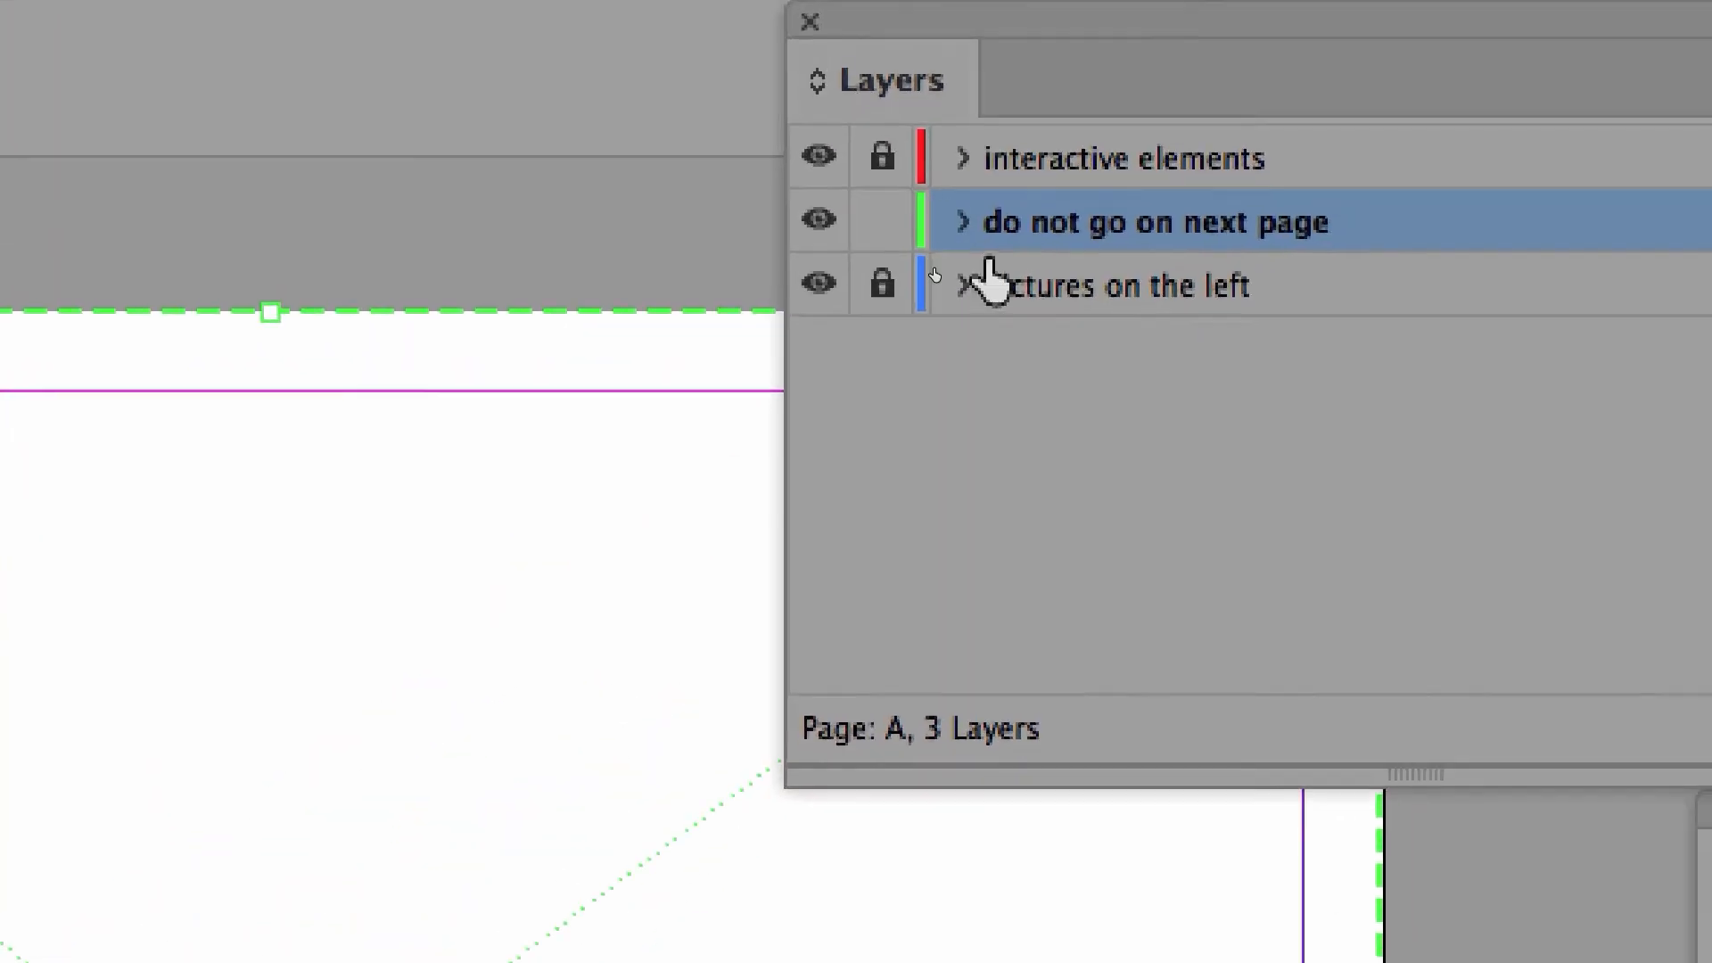
left_click(1106, 372)
left_click(978, 246)
left_click(978, 246)
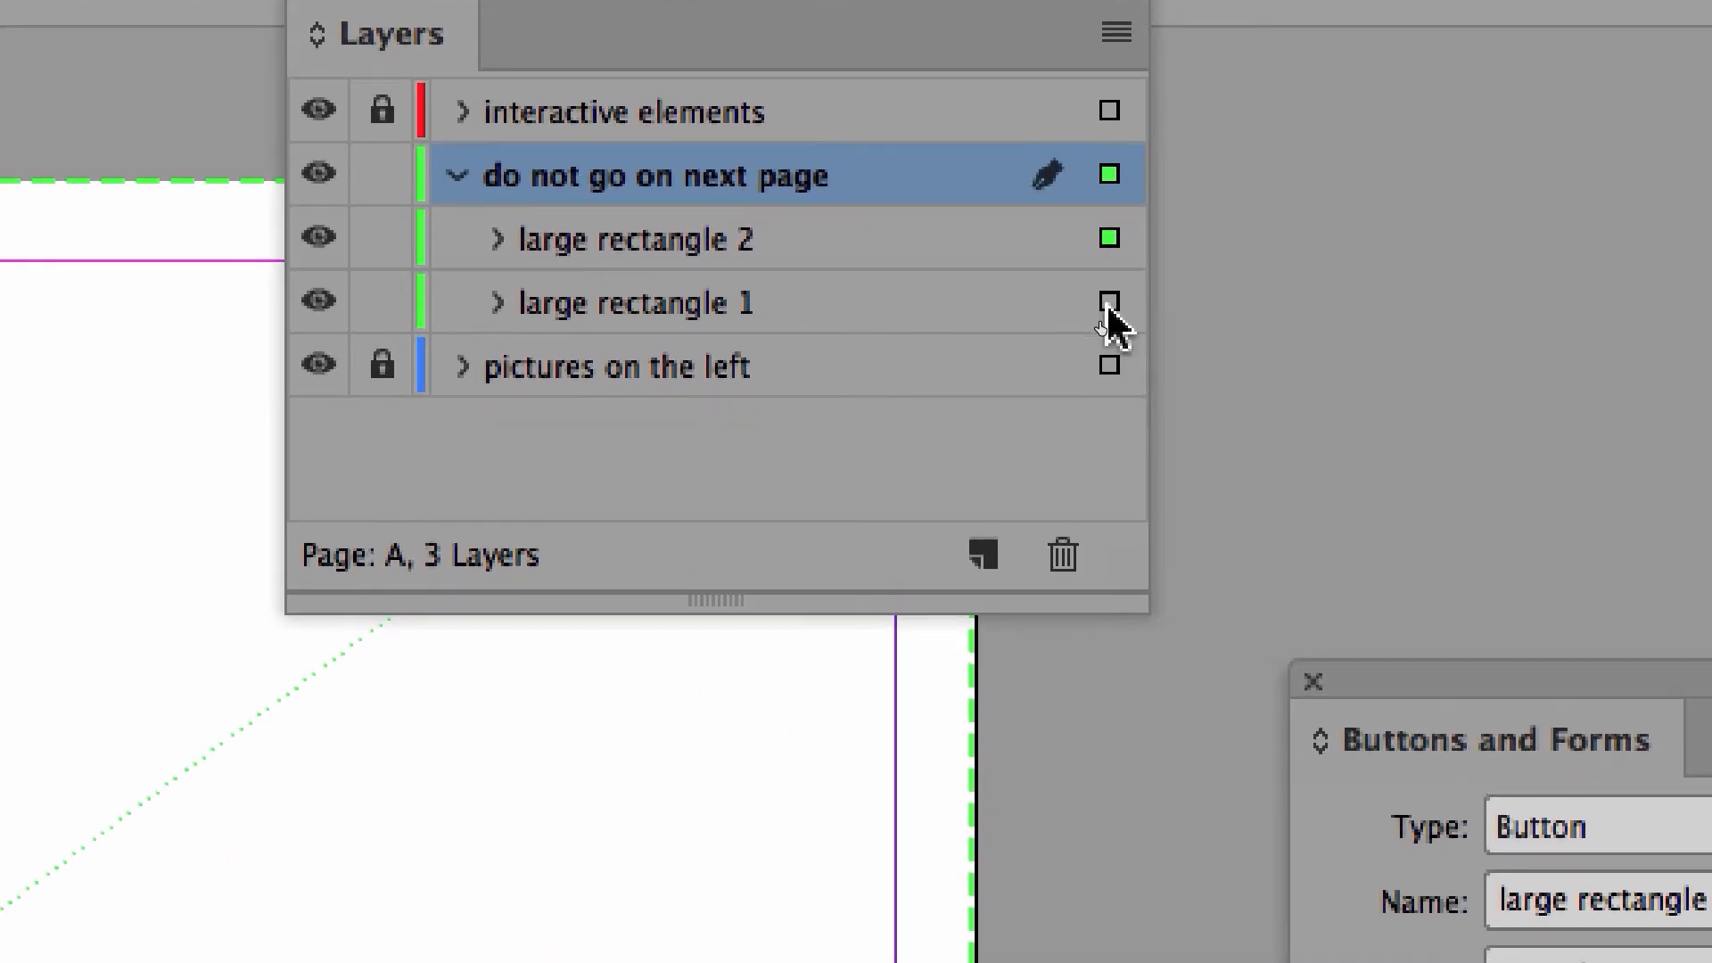
left_click(1375, 484)
left_click(1115, 273)
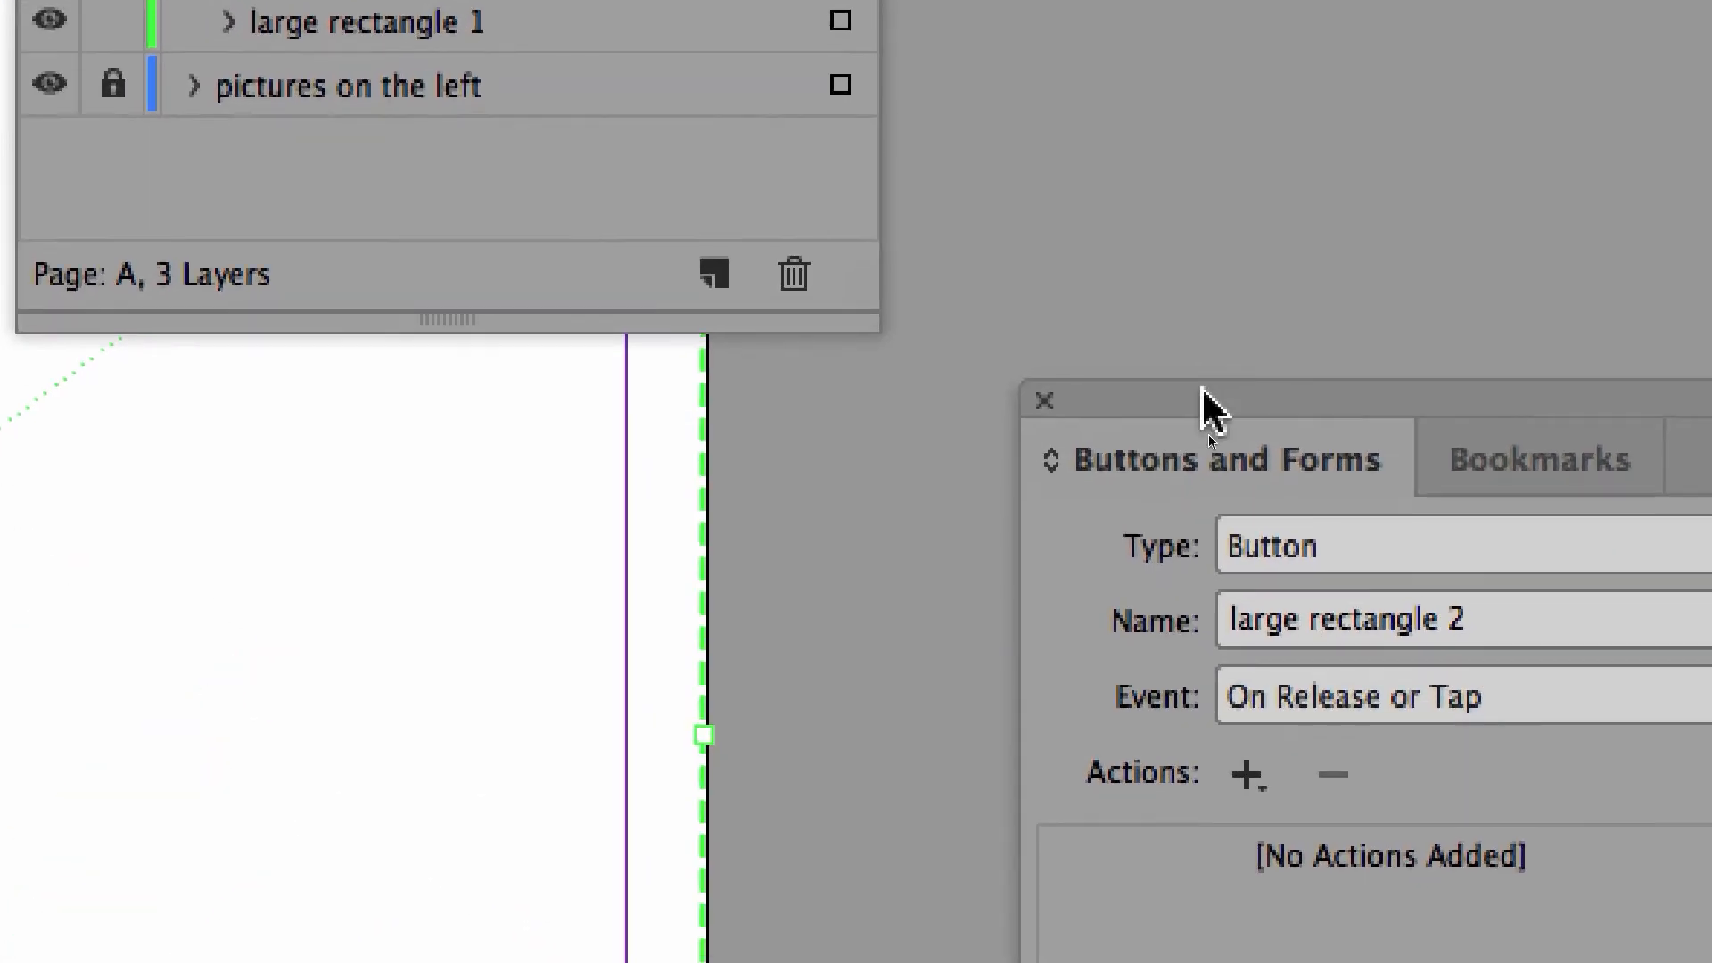
left_click_drag(1484, 722, 1411, 489)
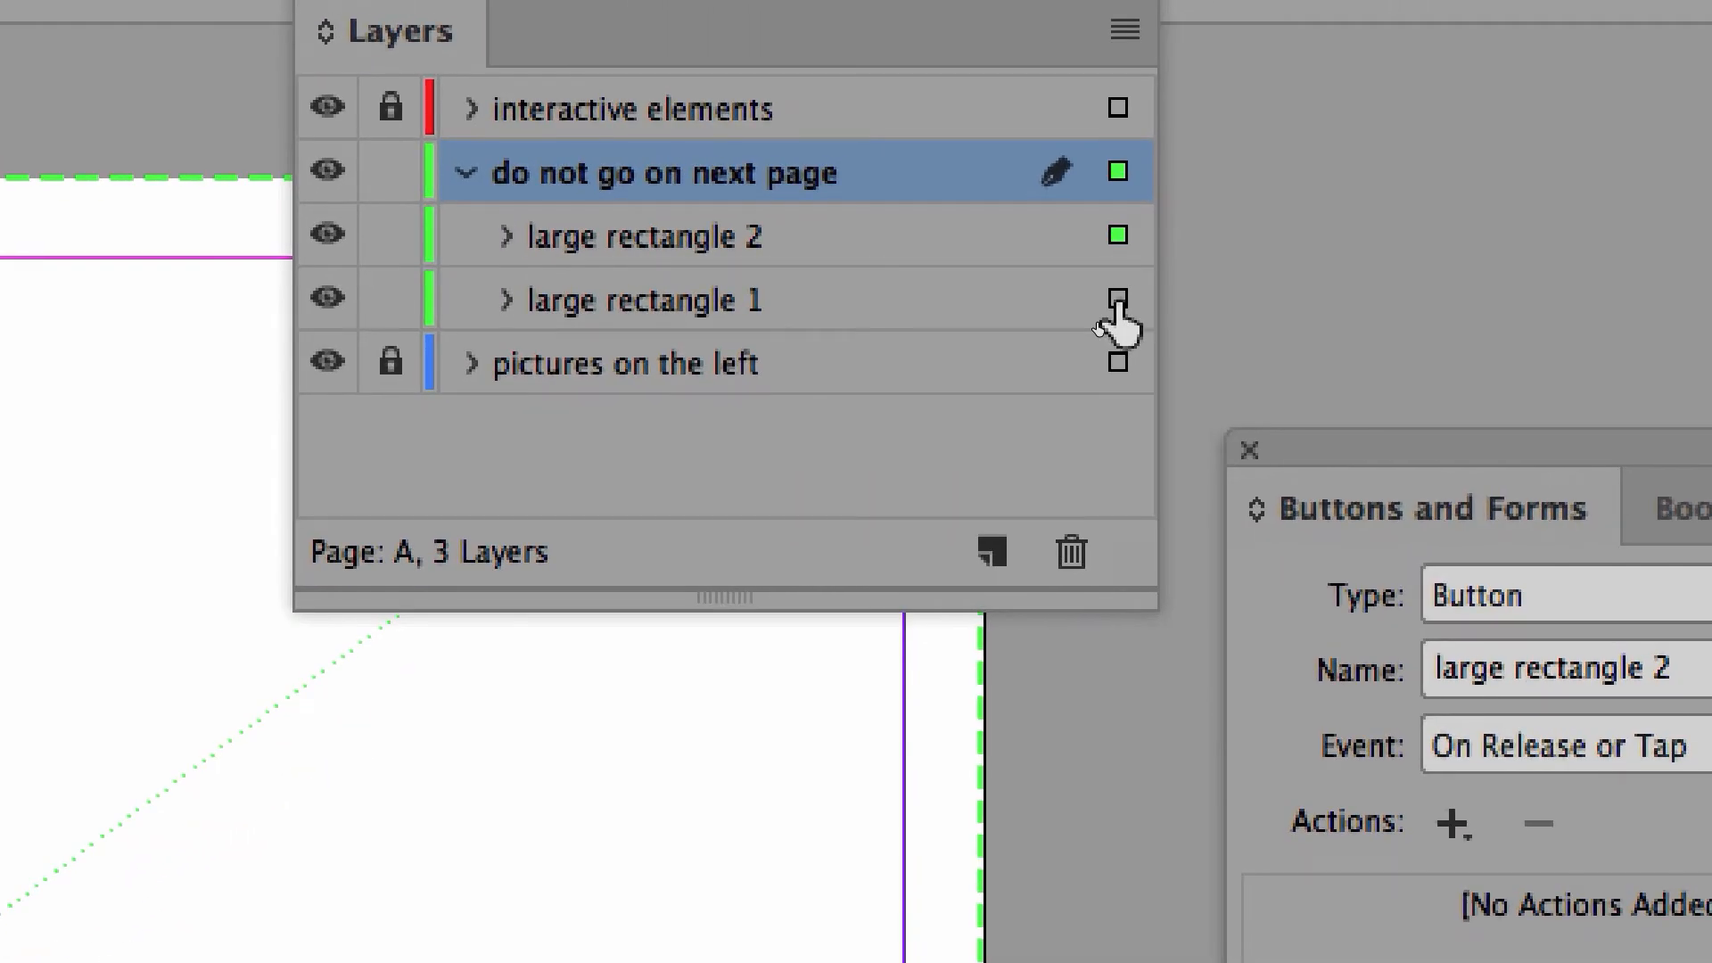
left_click(1118, 299)
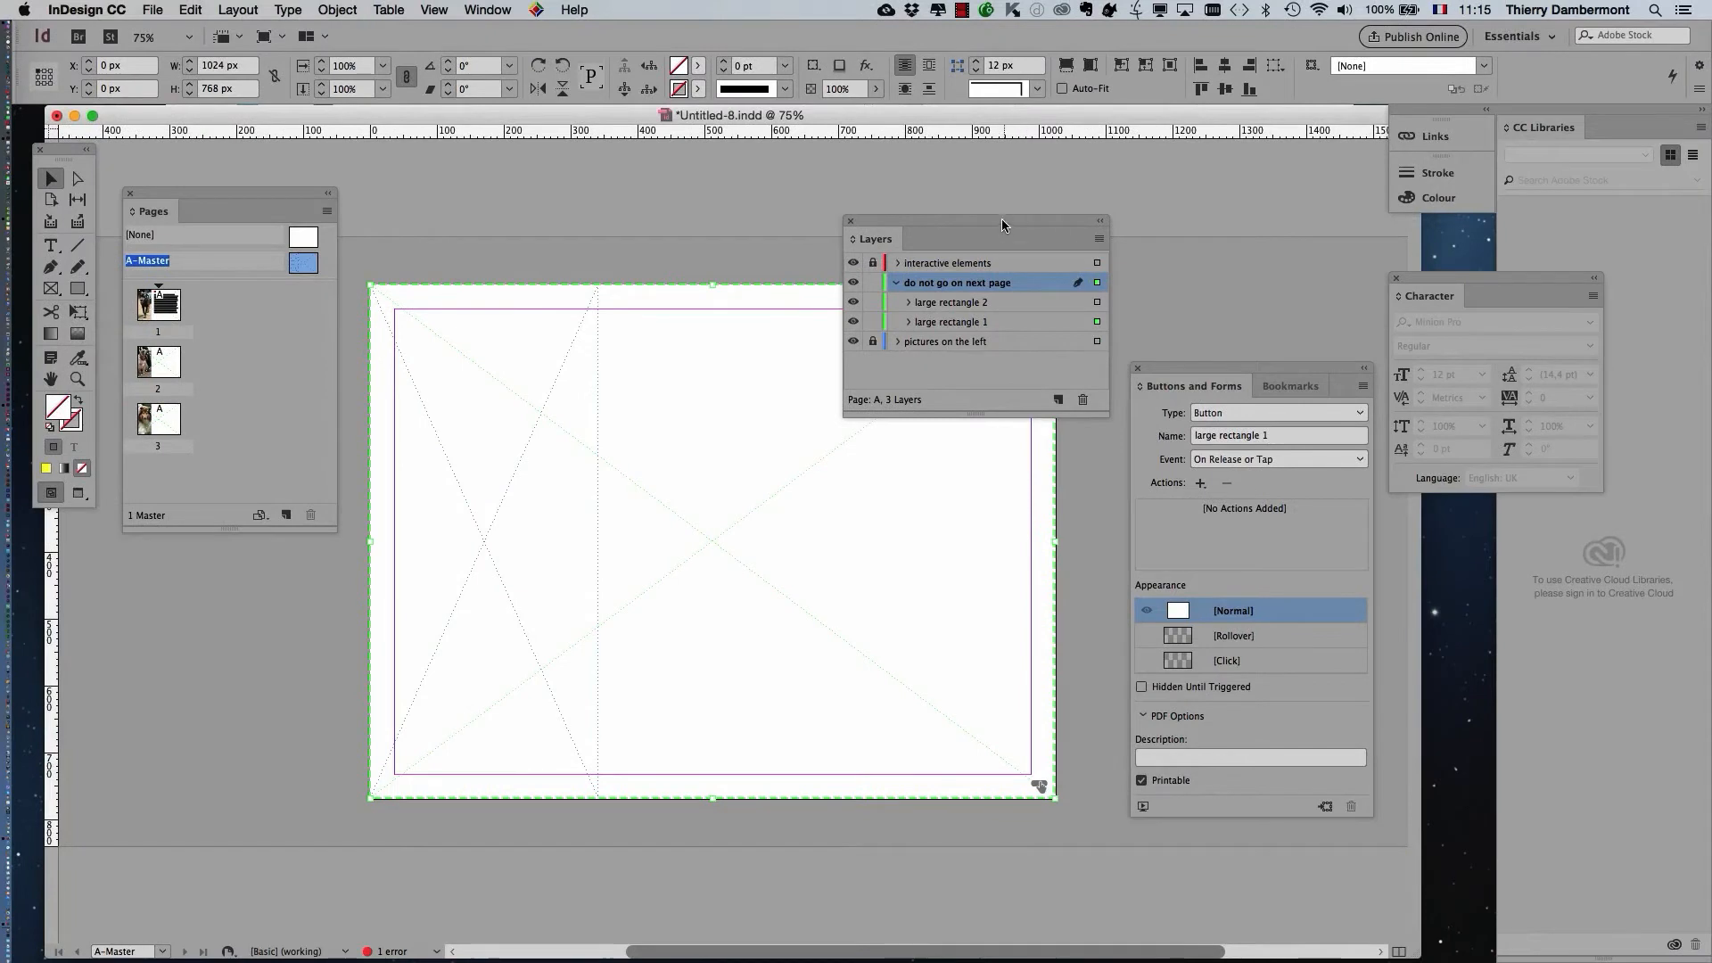
- Add a Show/Hide Buttons and Forms action to "large rectangle 1" that hides itself and shows "large rectangle 2"
left_click_drag(997, 218, 603, 140)
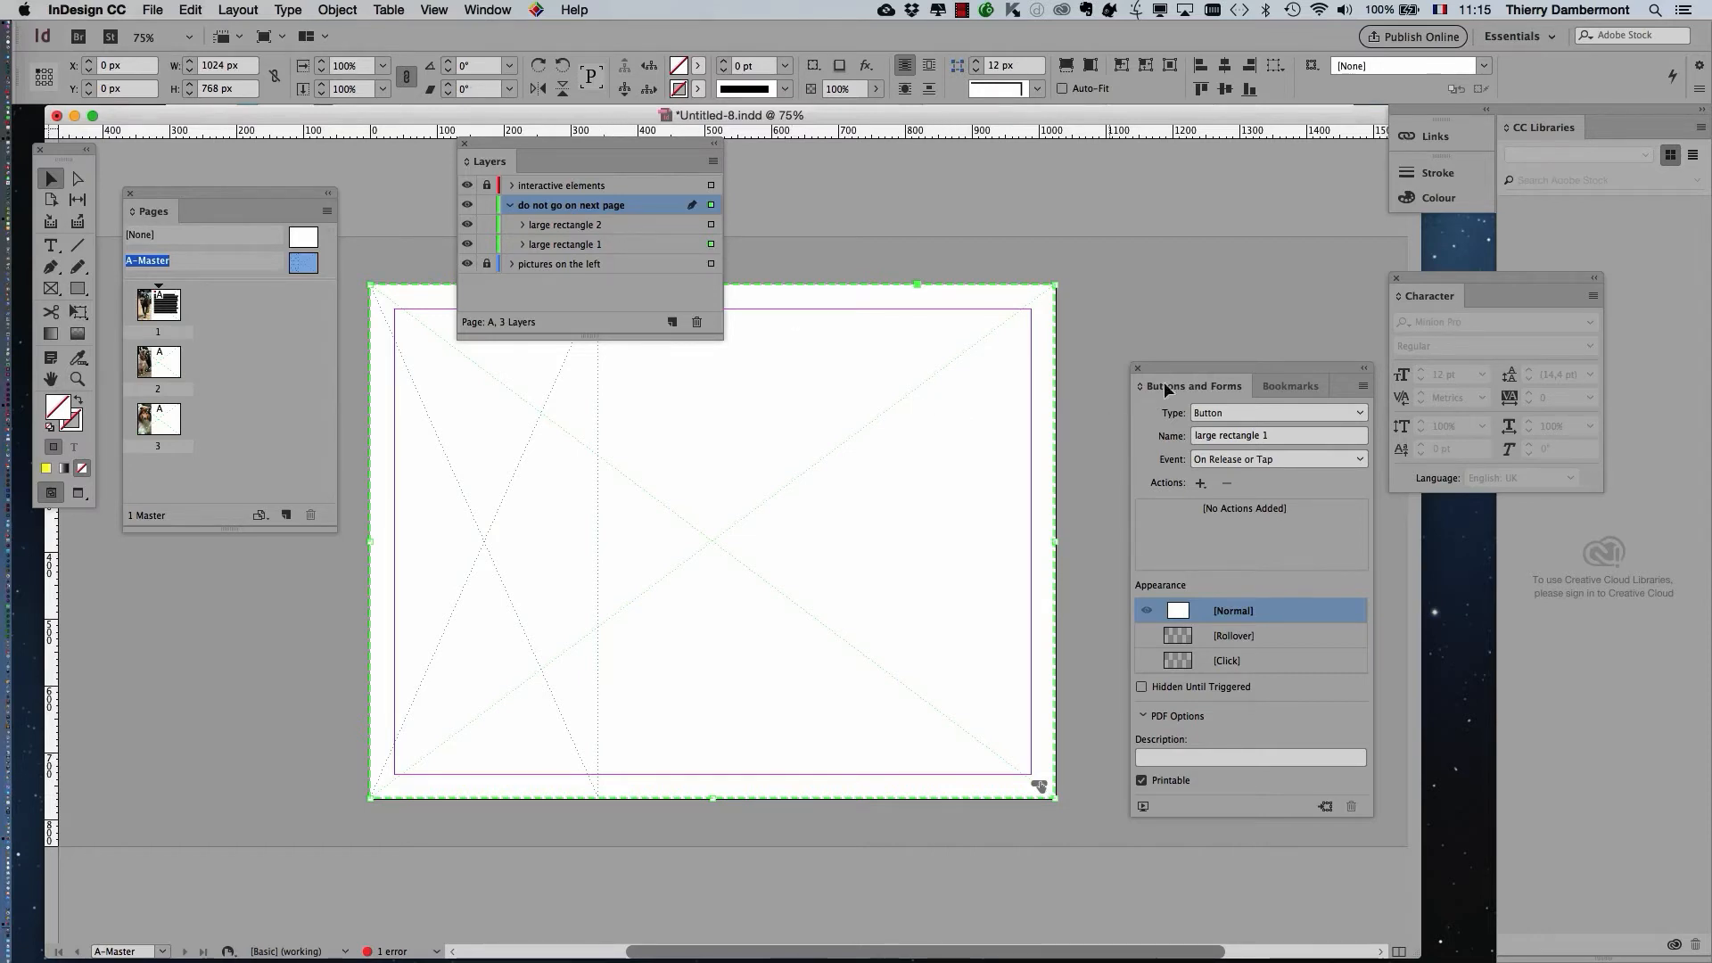
left_click_drag(1205, 375, 1165, 196)
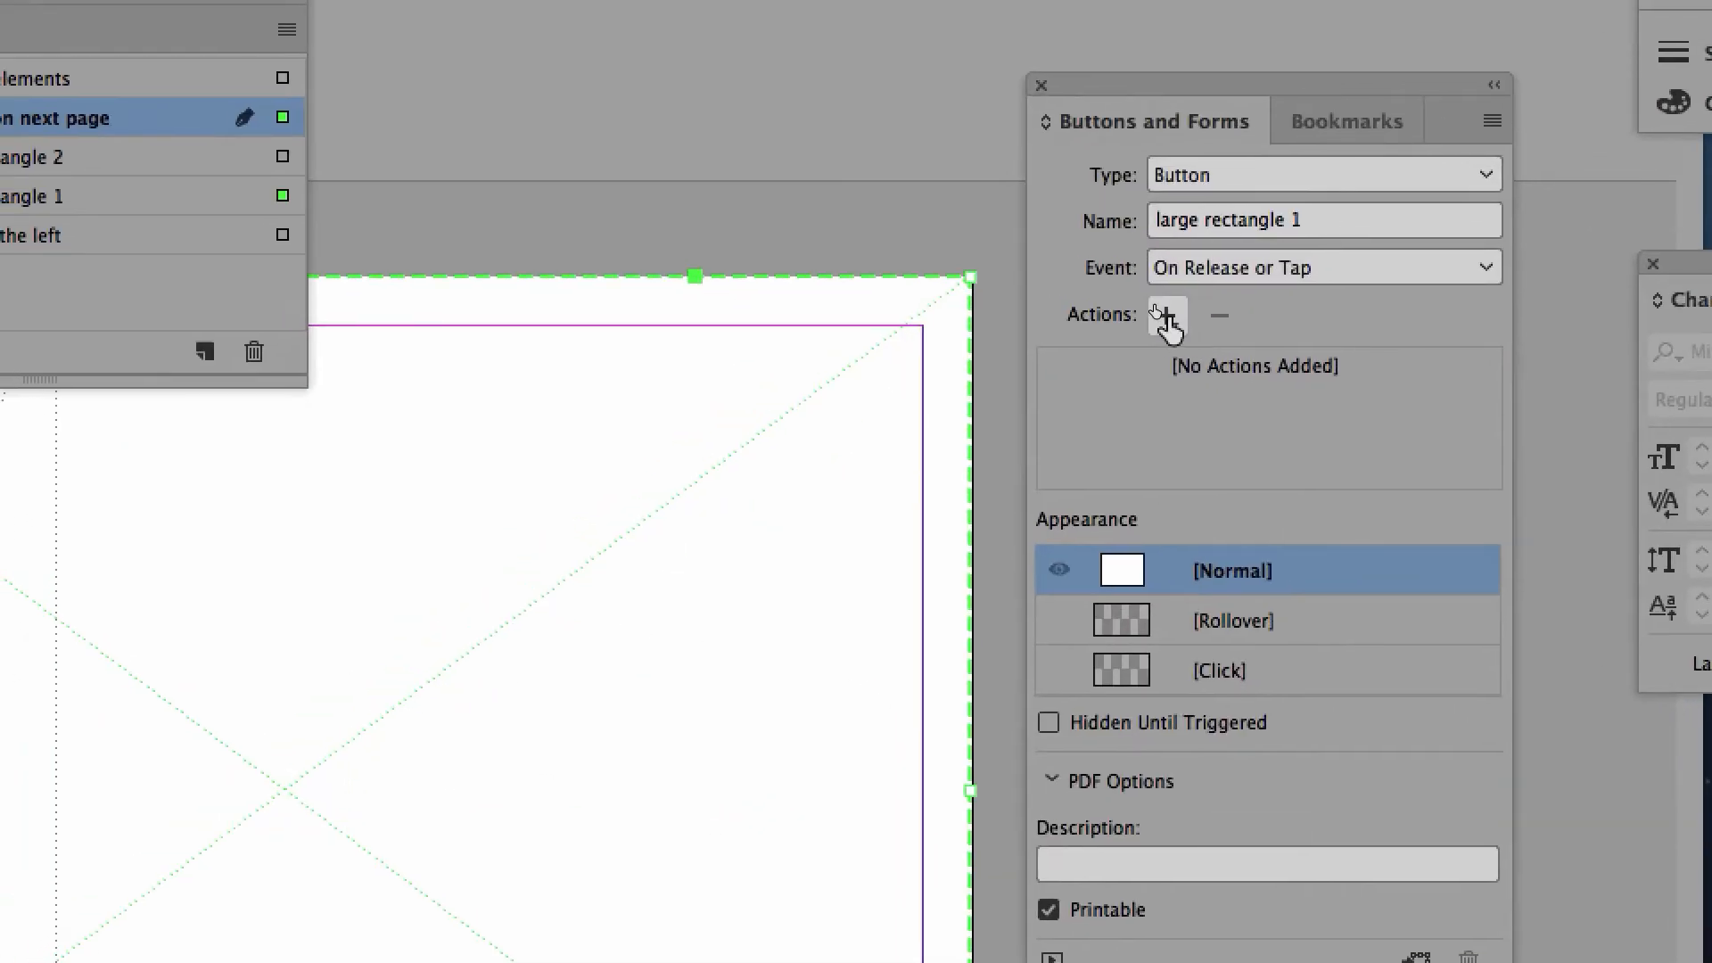
left_click(1166, 317)
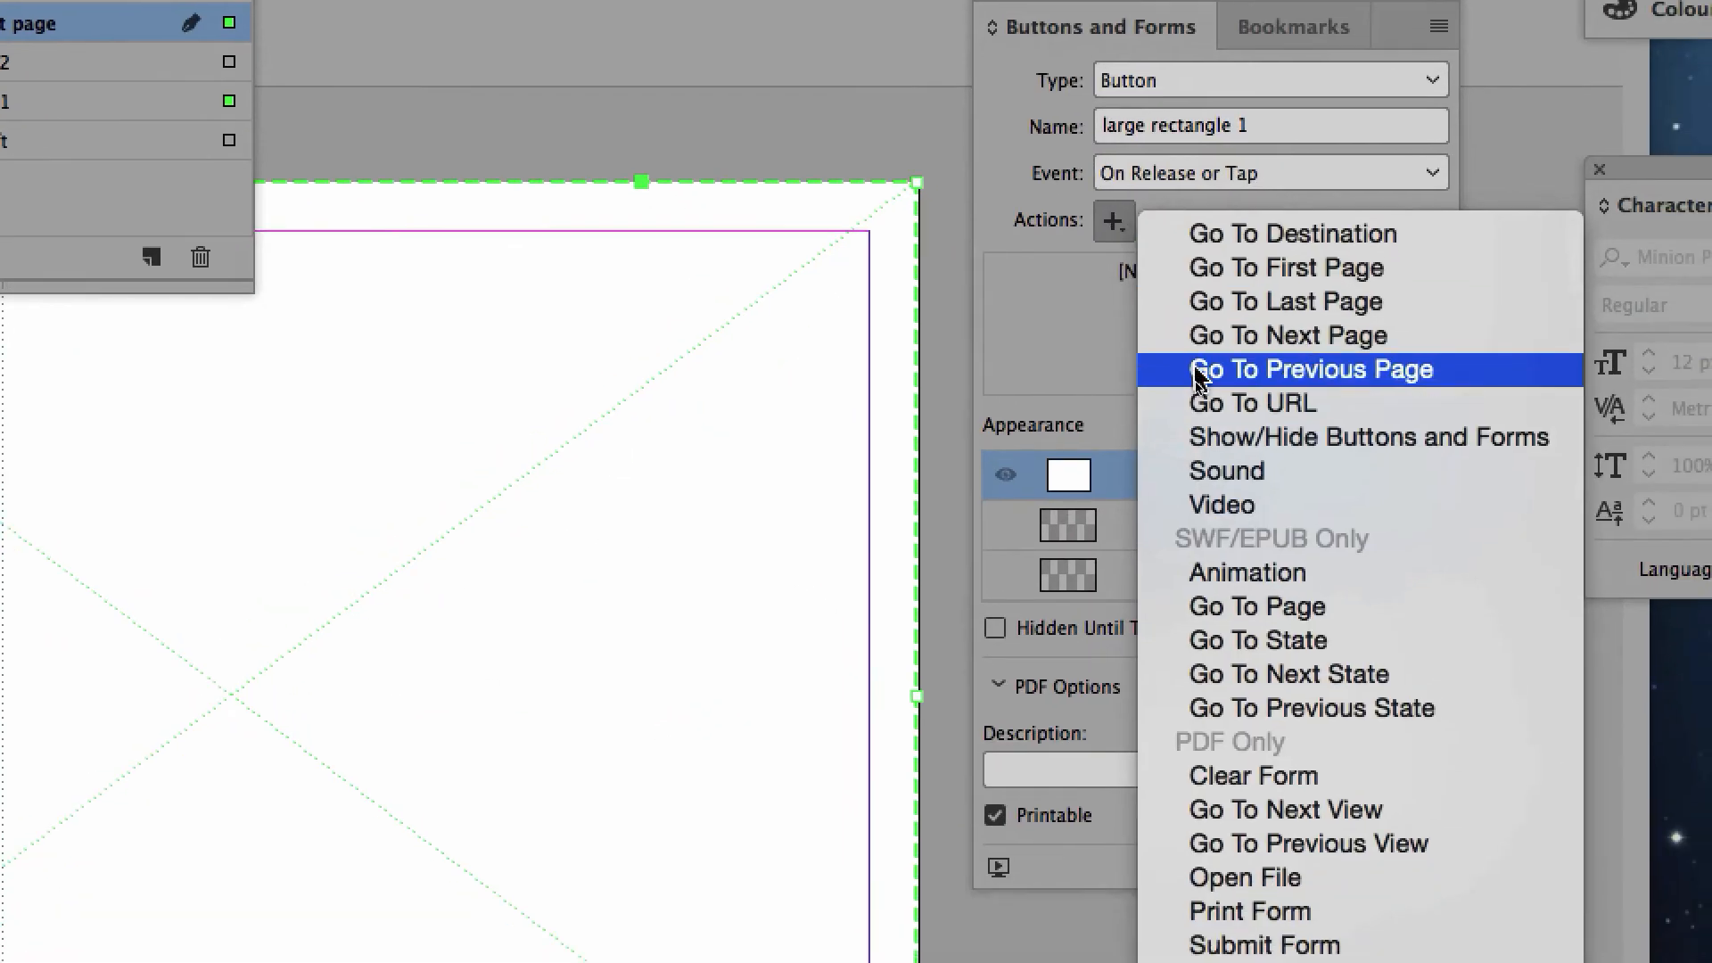
left_click(1210, 403)
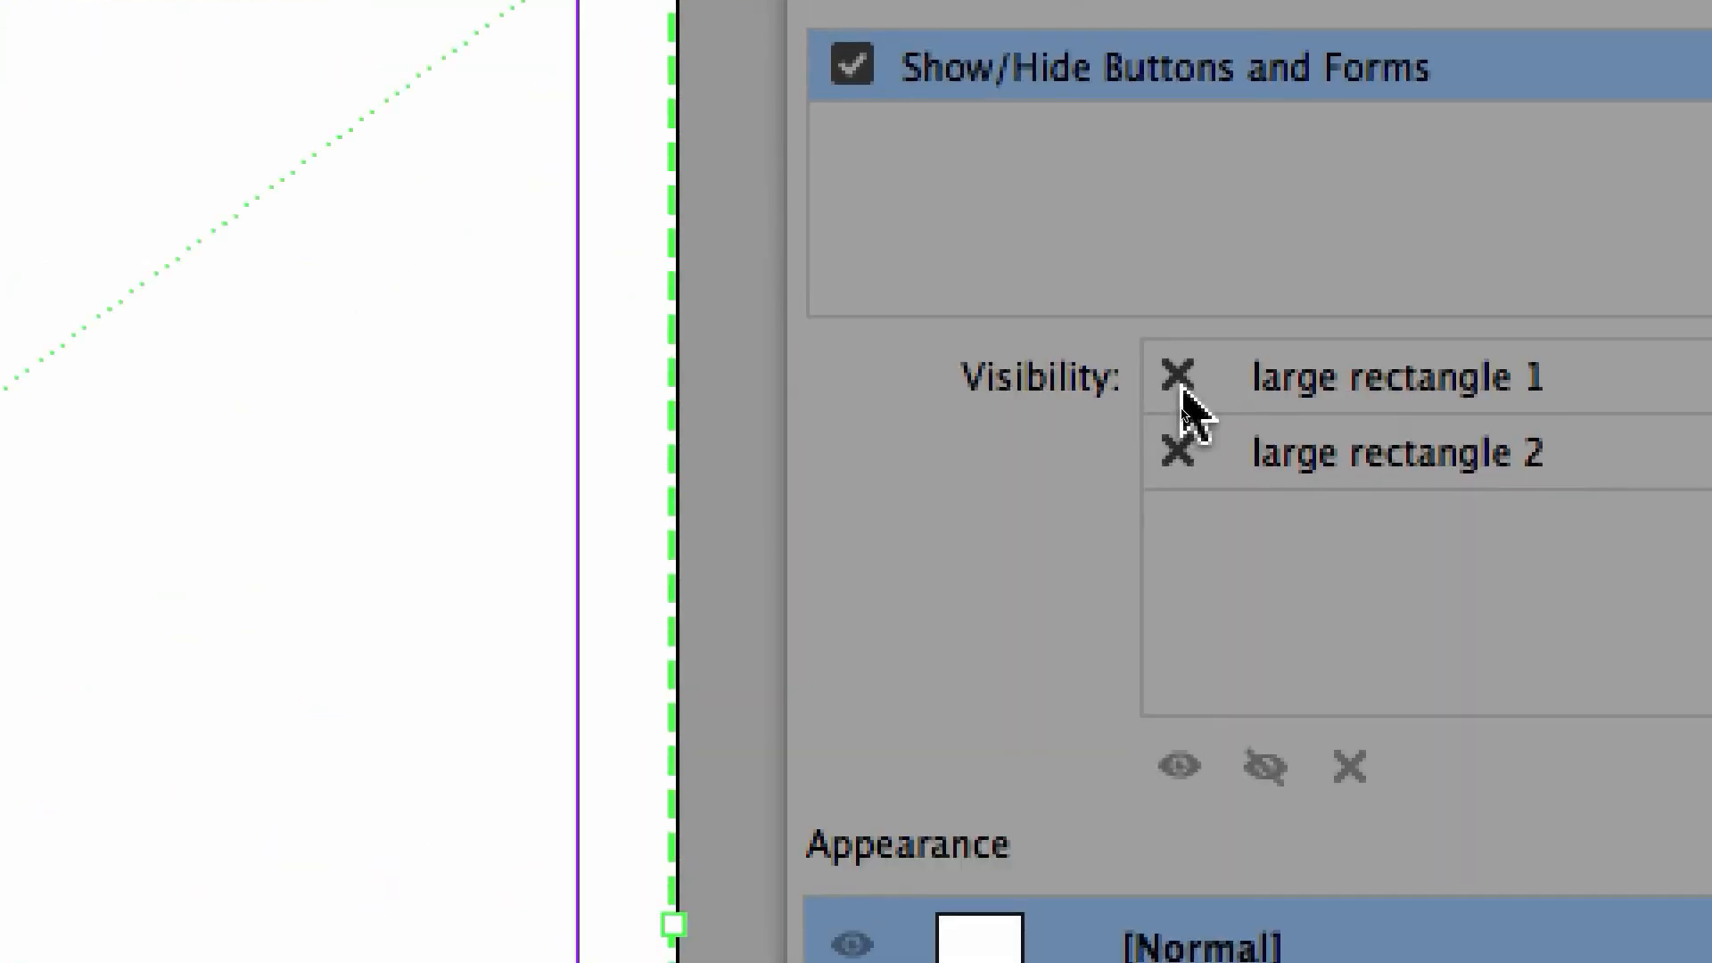
left_click(1183, 392)
left_click(1183, 393)
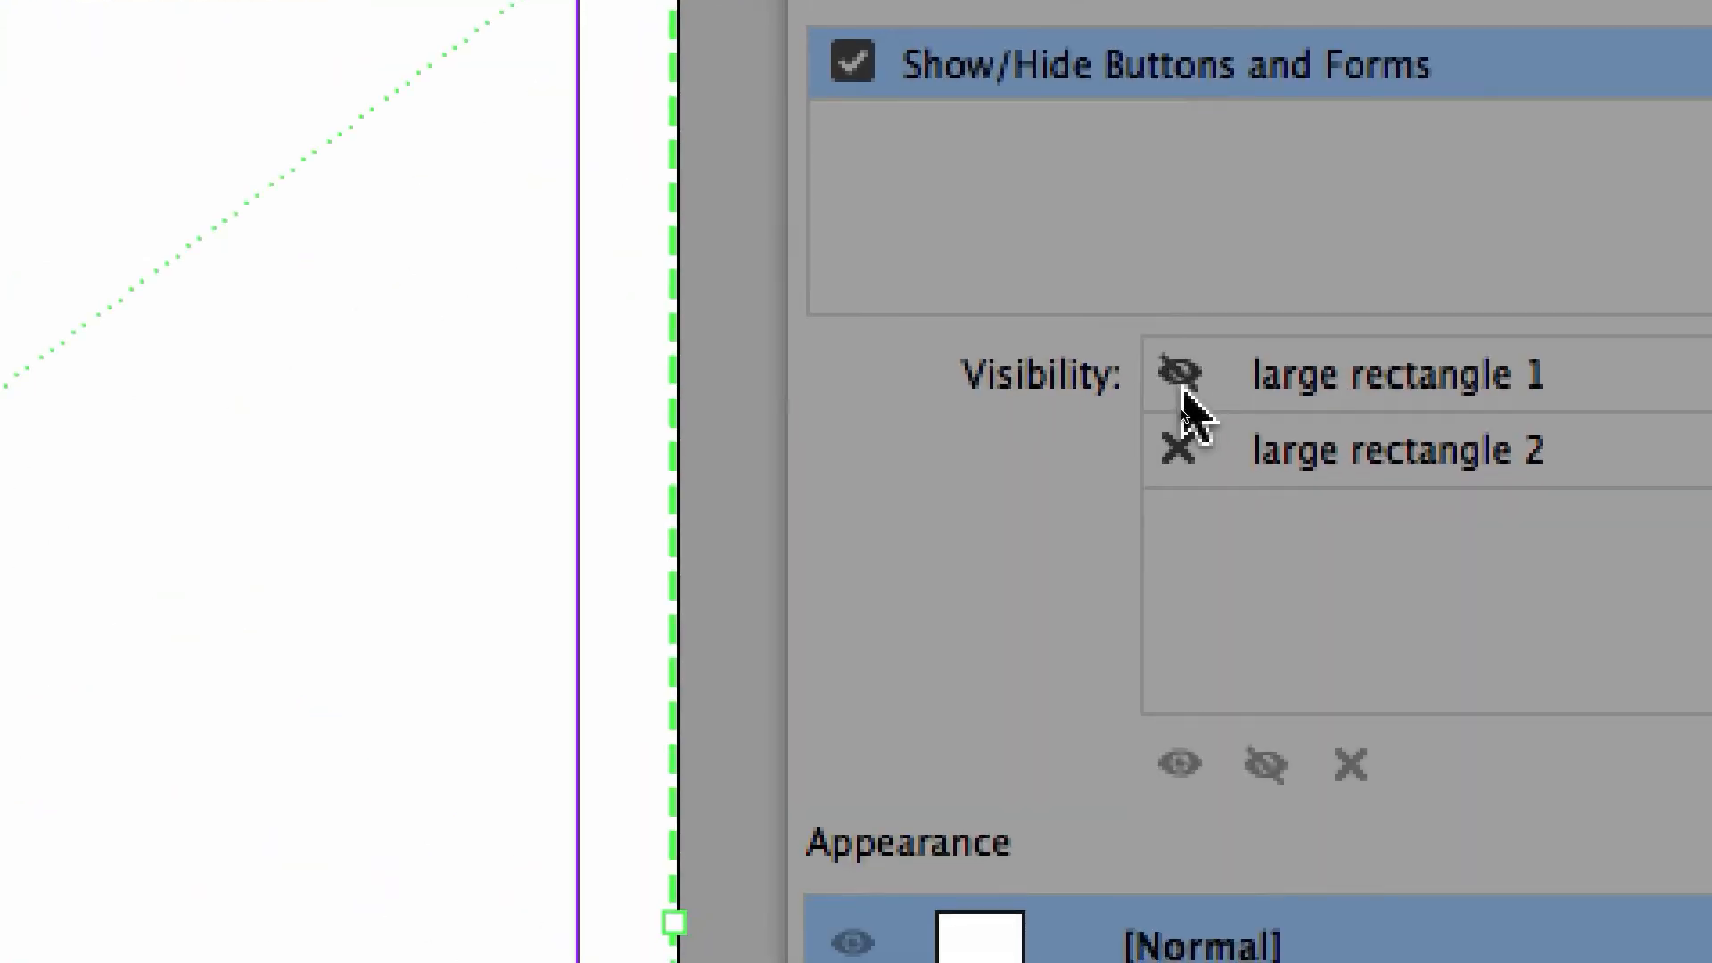
left_click(1178, 446)
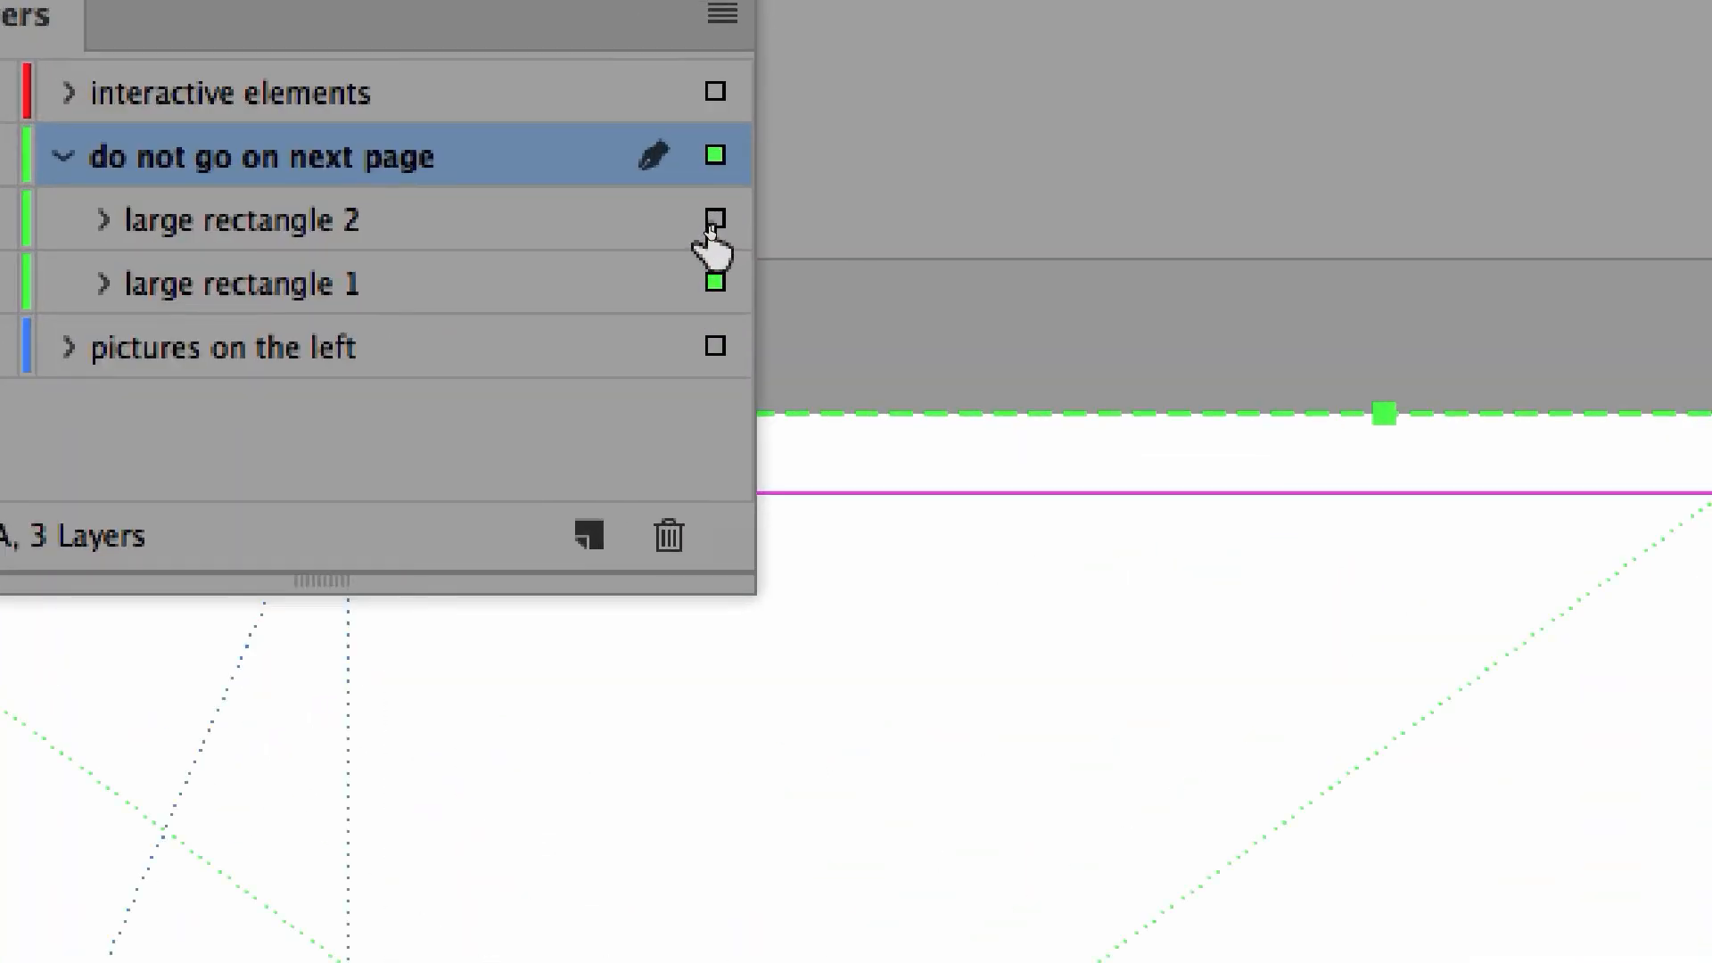
- Select "large rectangle 2" and add a Show/Hide Buttons and Forms action that hides itself and shows "large rectangle 1"
left_click(714, 220)
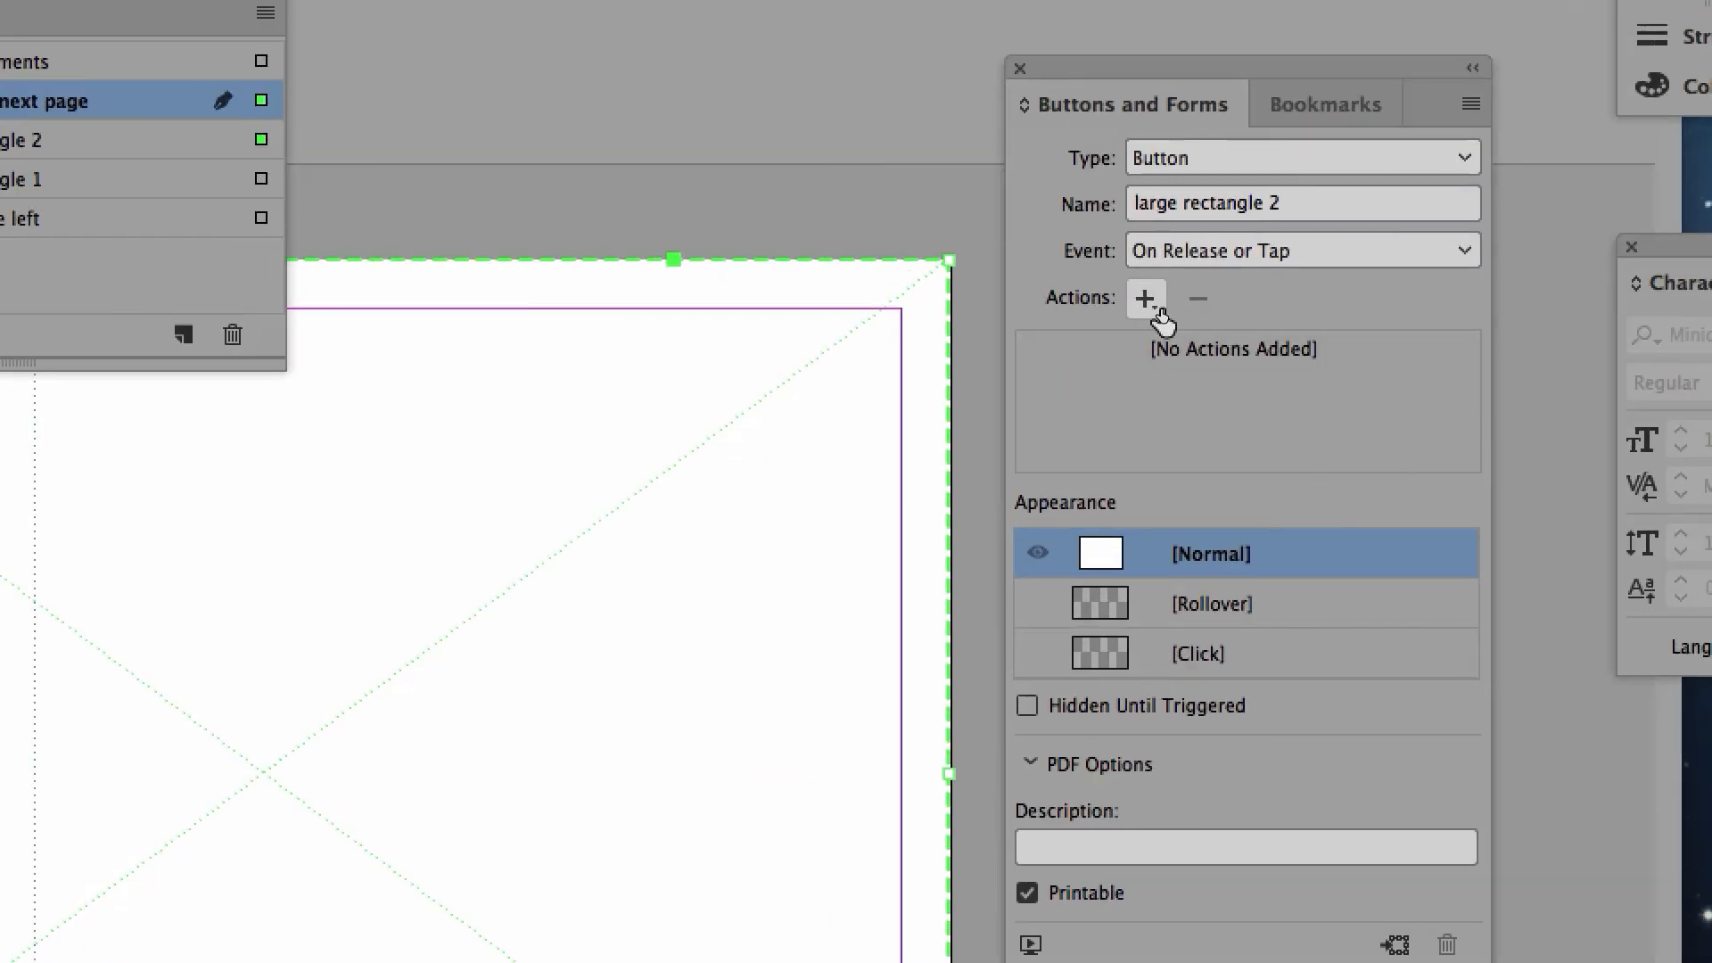
left_click(1156, 305)
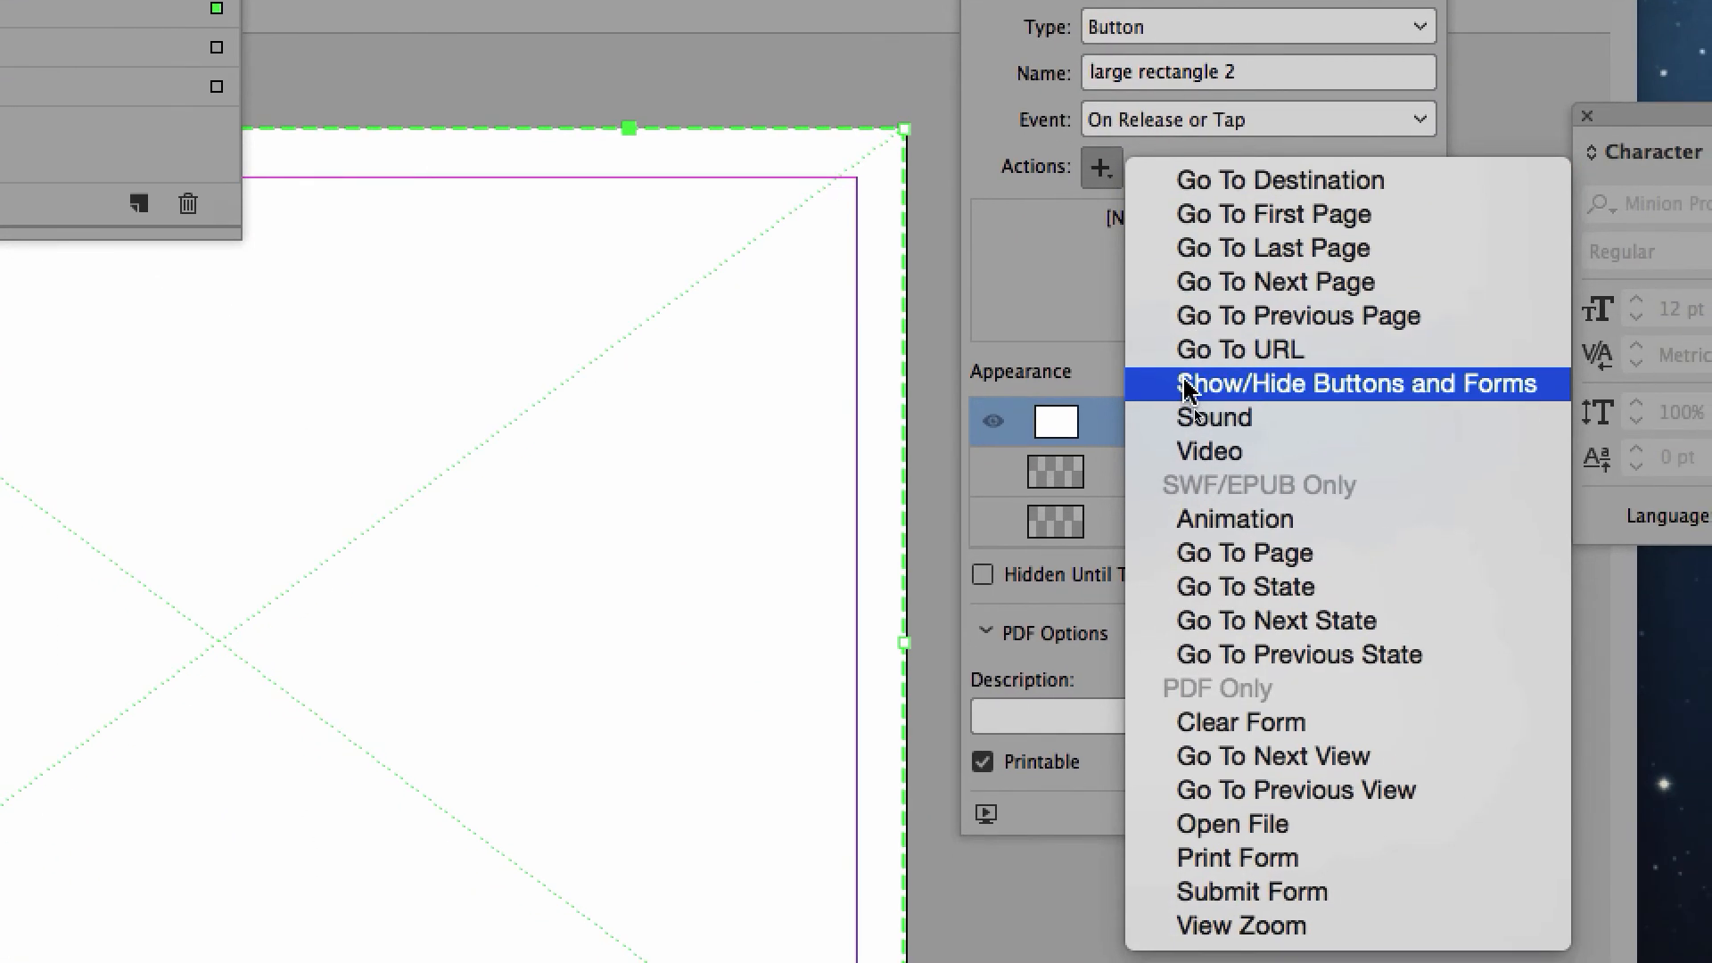
left_click(1230, 515)
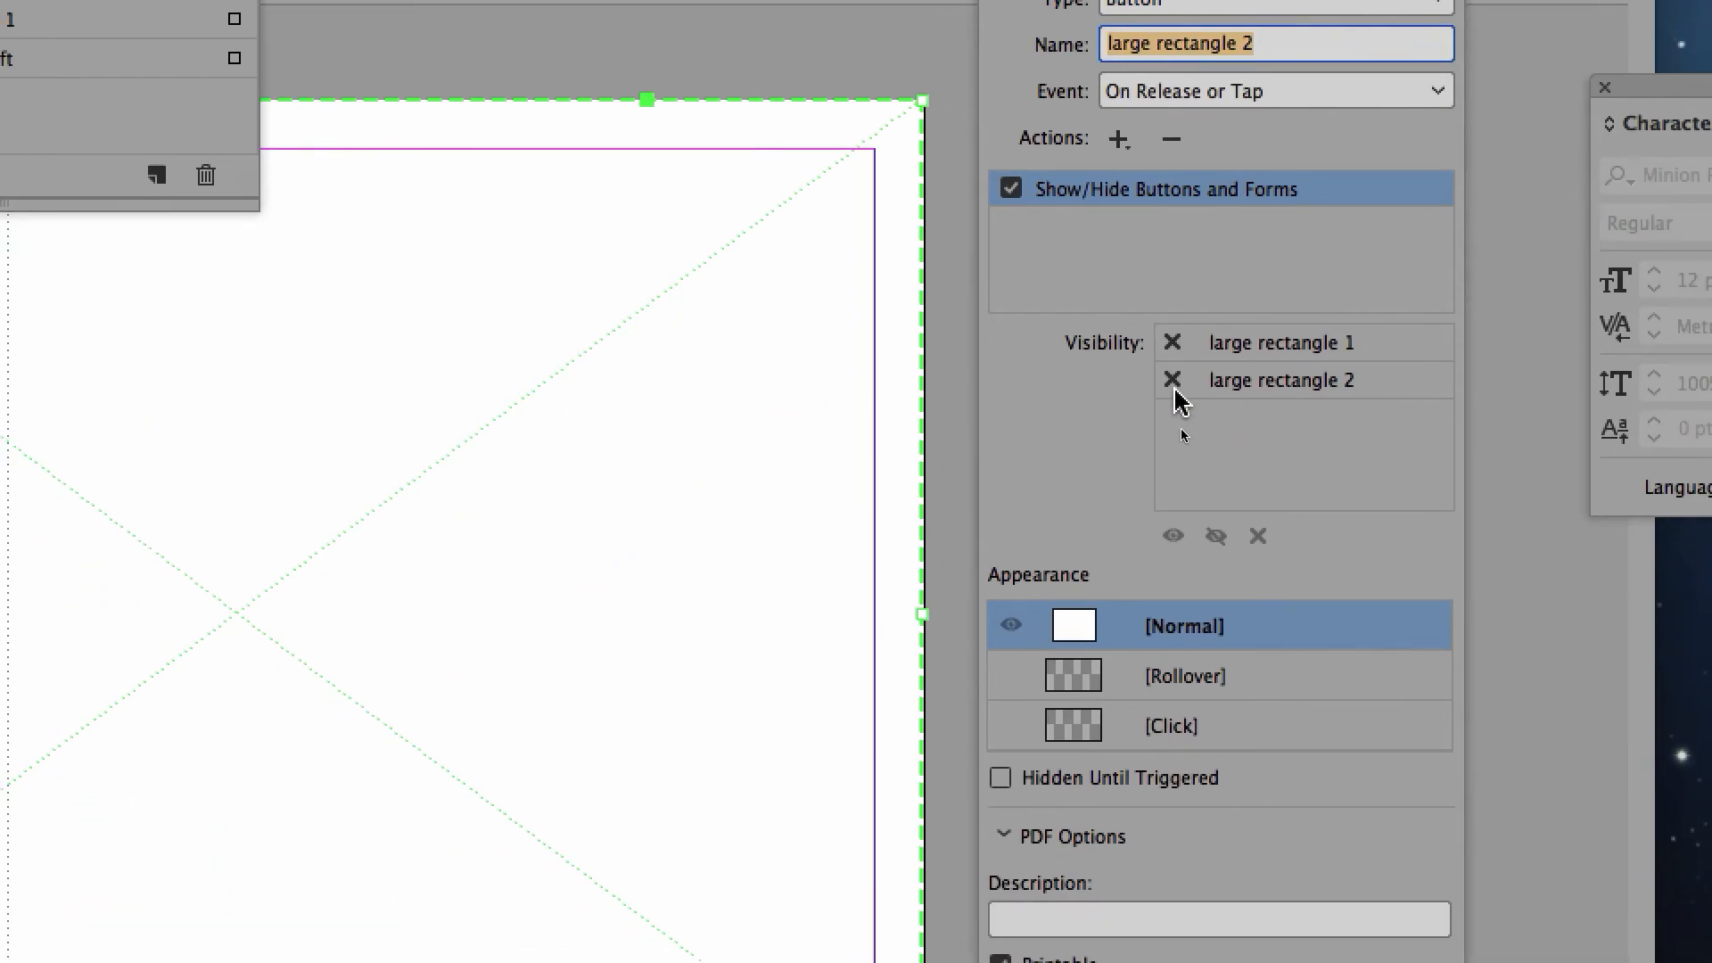
left_click(1173, 383)
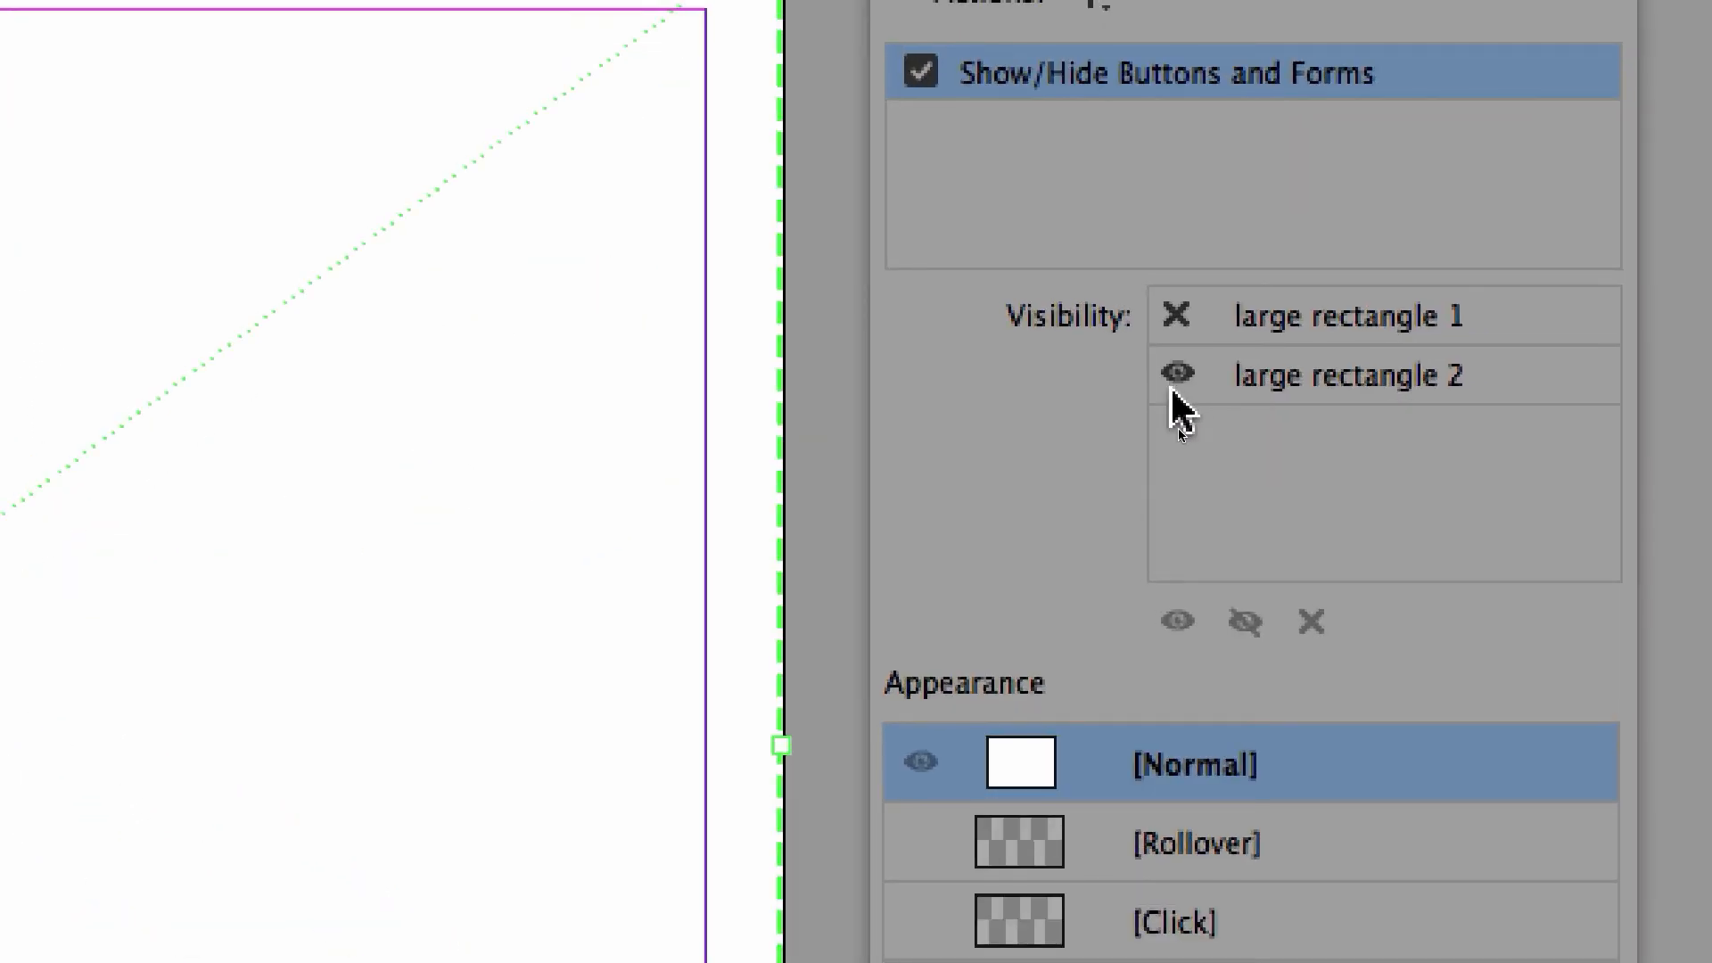
left_click(1173, 390)
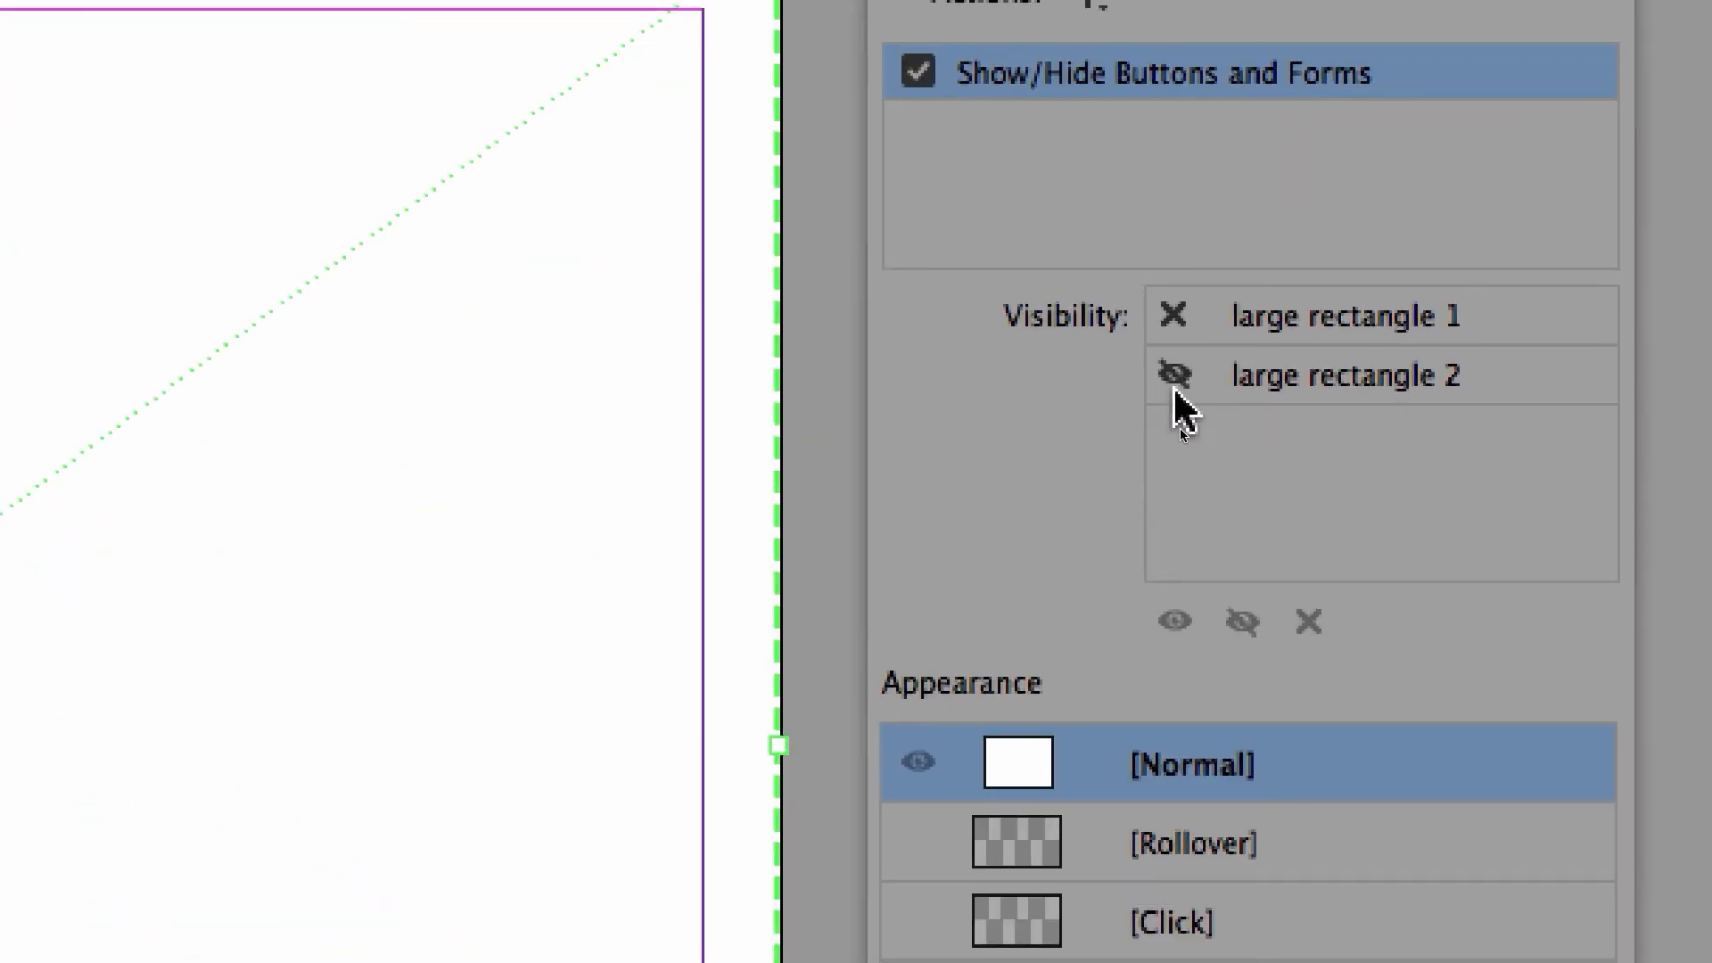
left_click(1177, 332)
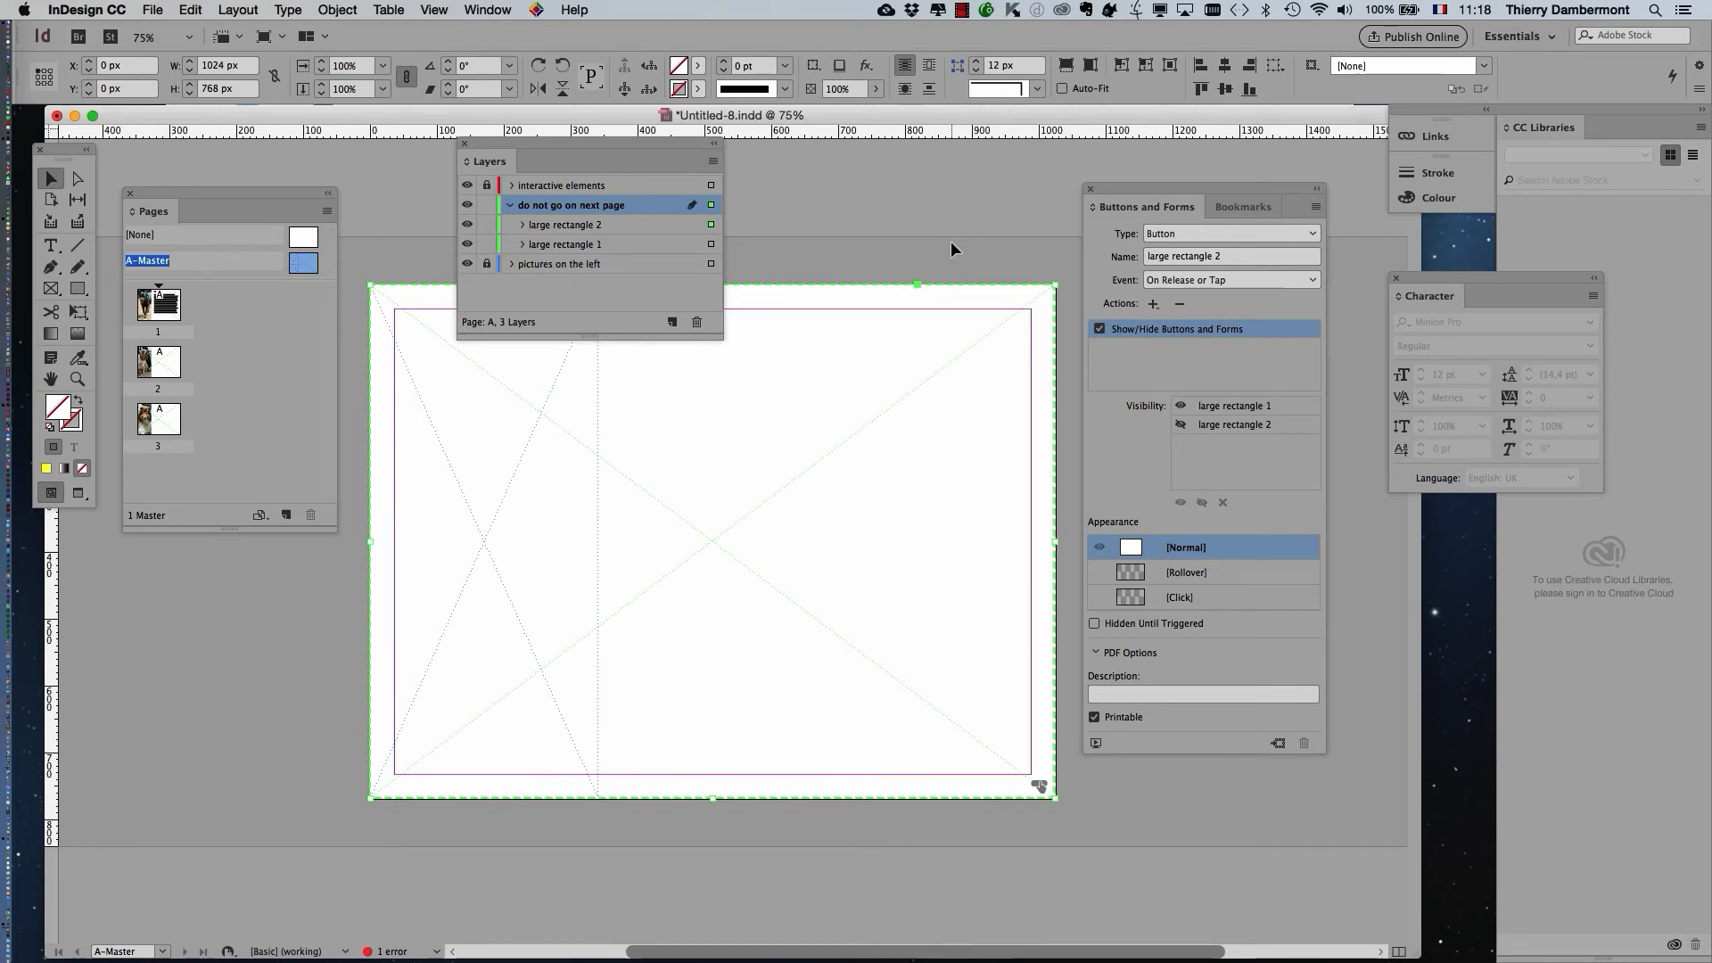
- Save the document under the new name Untitled-9.indd in the "interactive PDF part 1" folder
left_click(157, 9)
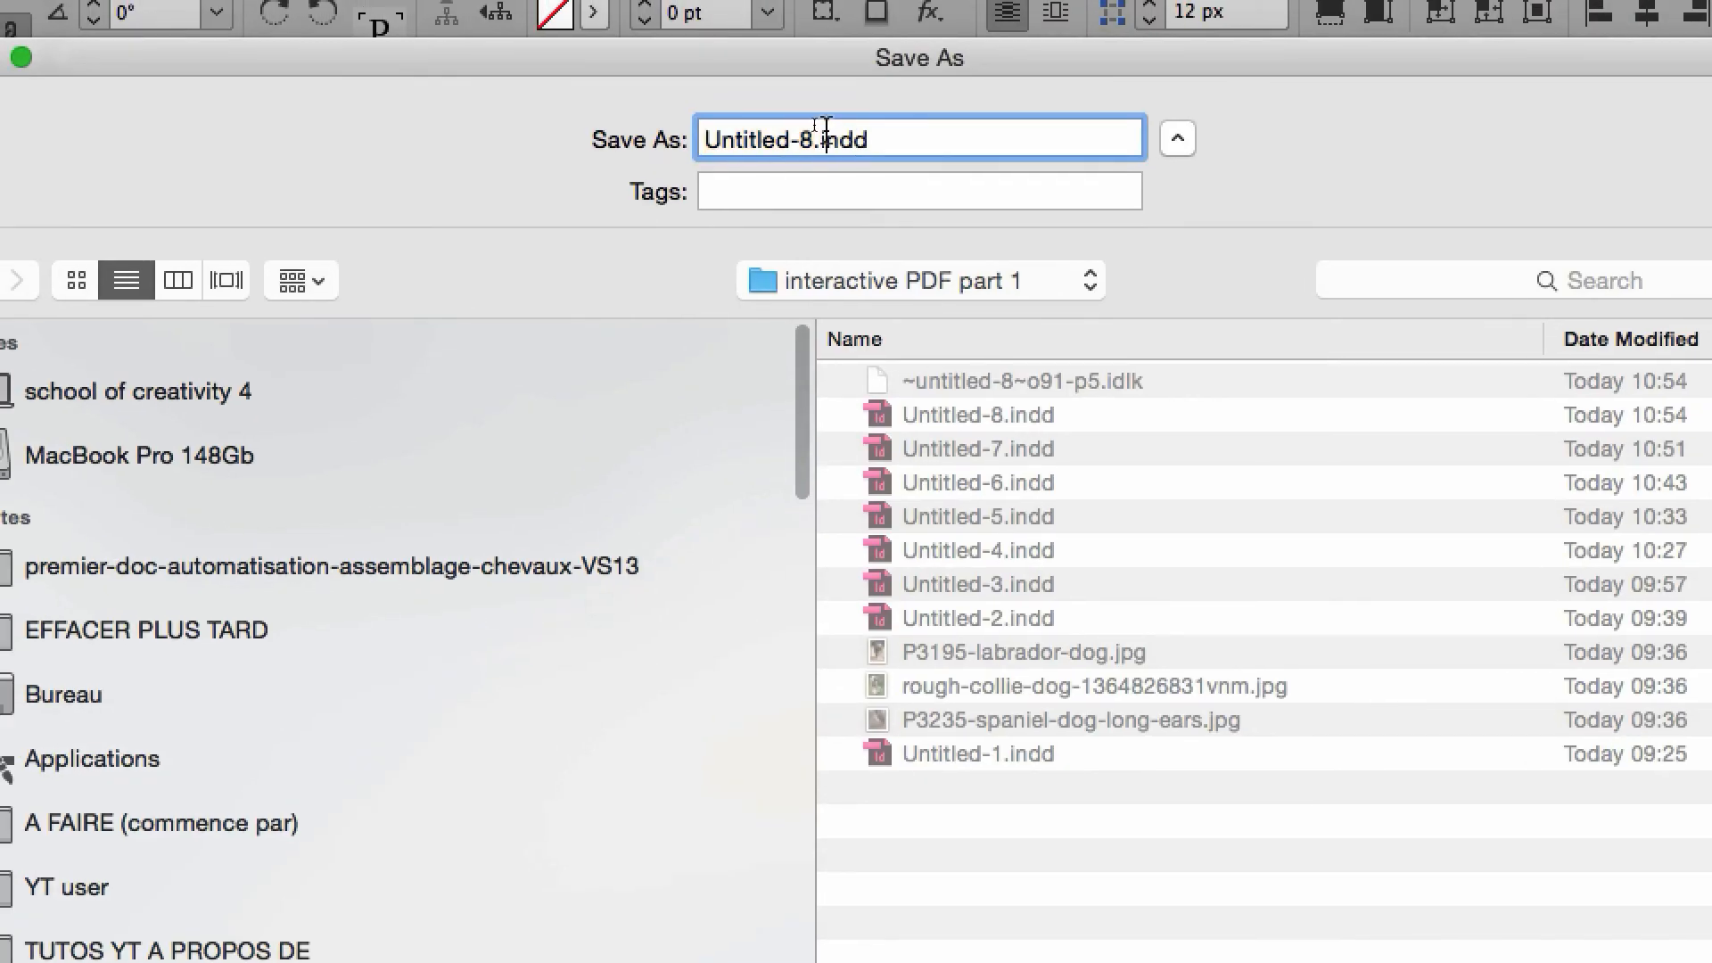
double_click(756, 114)
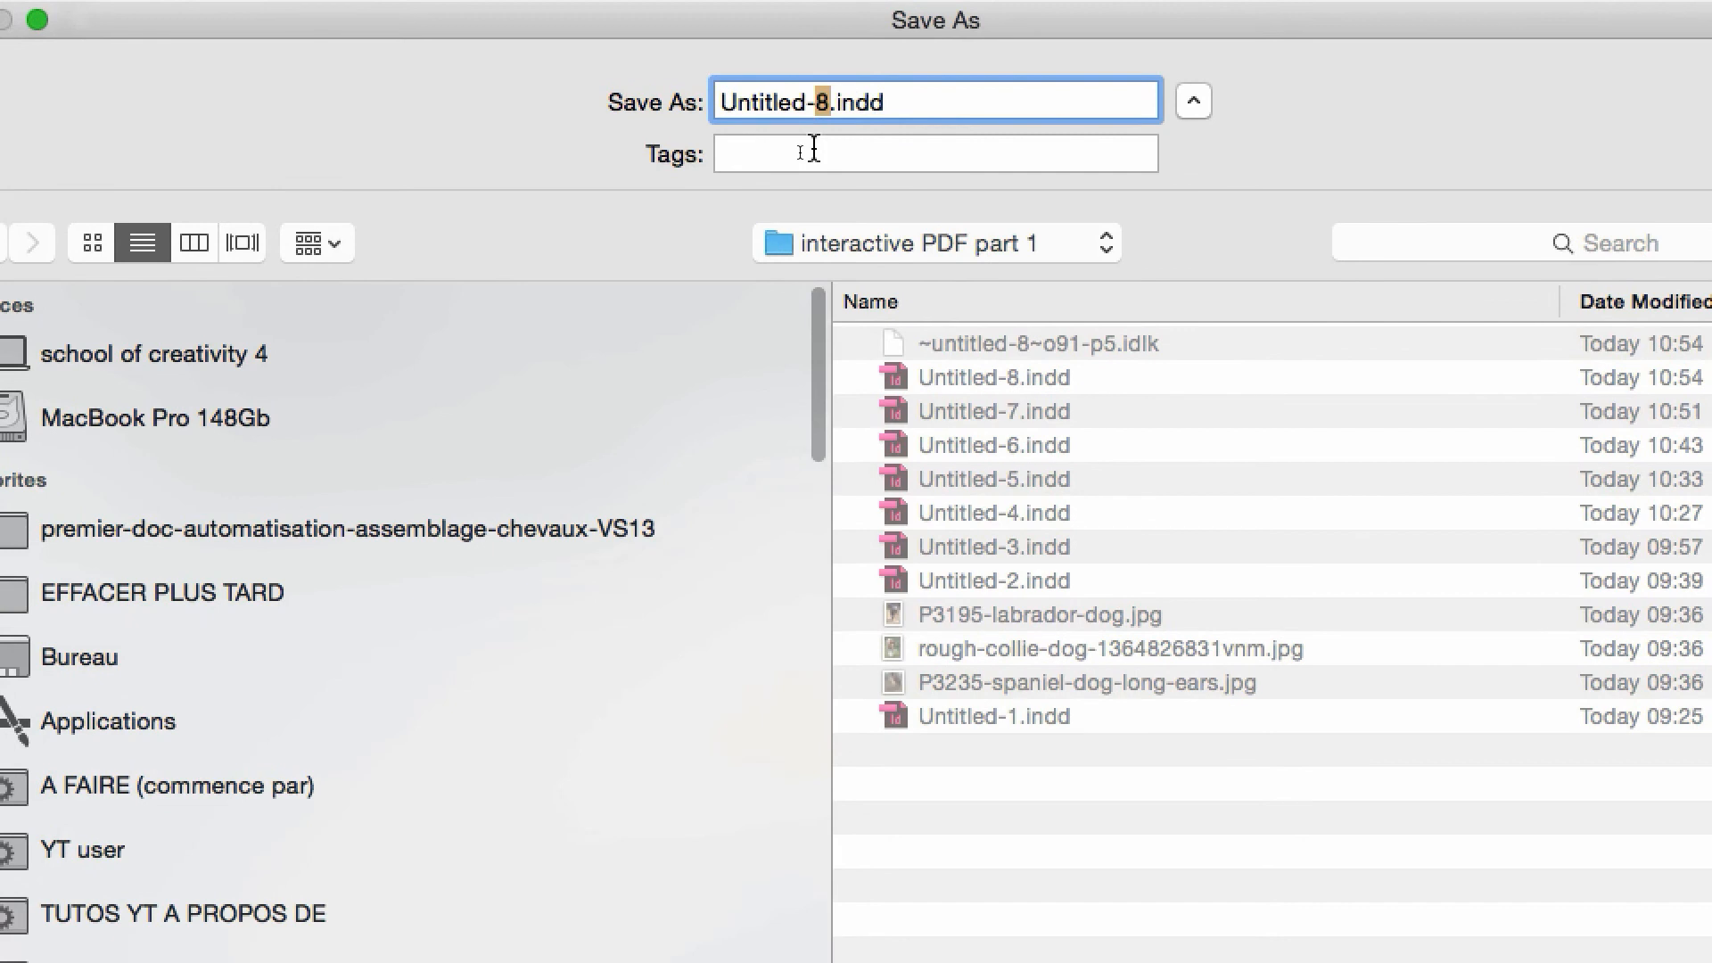
type("9")
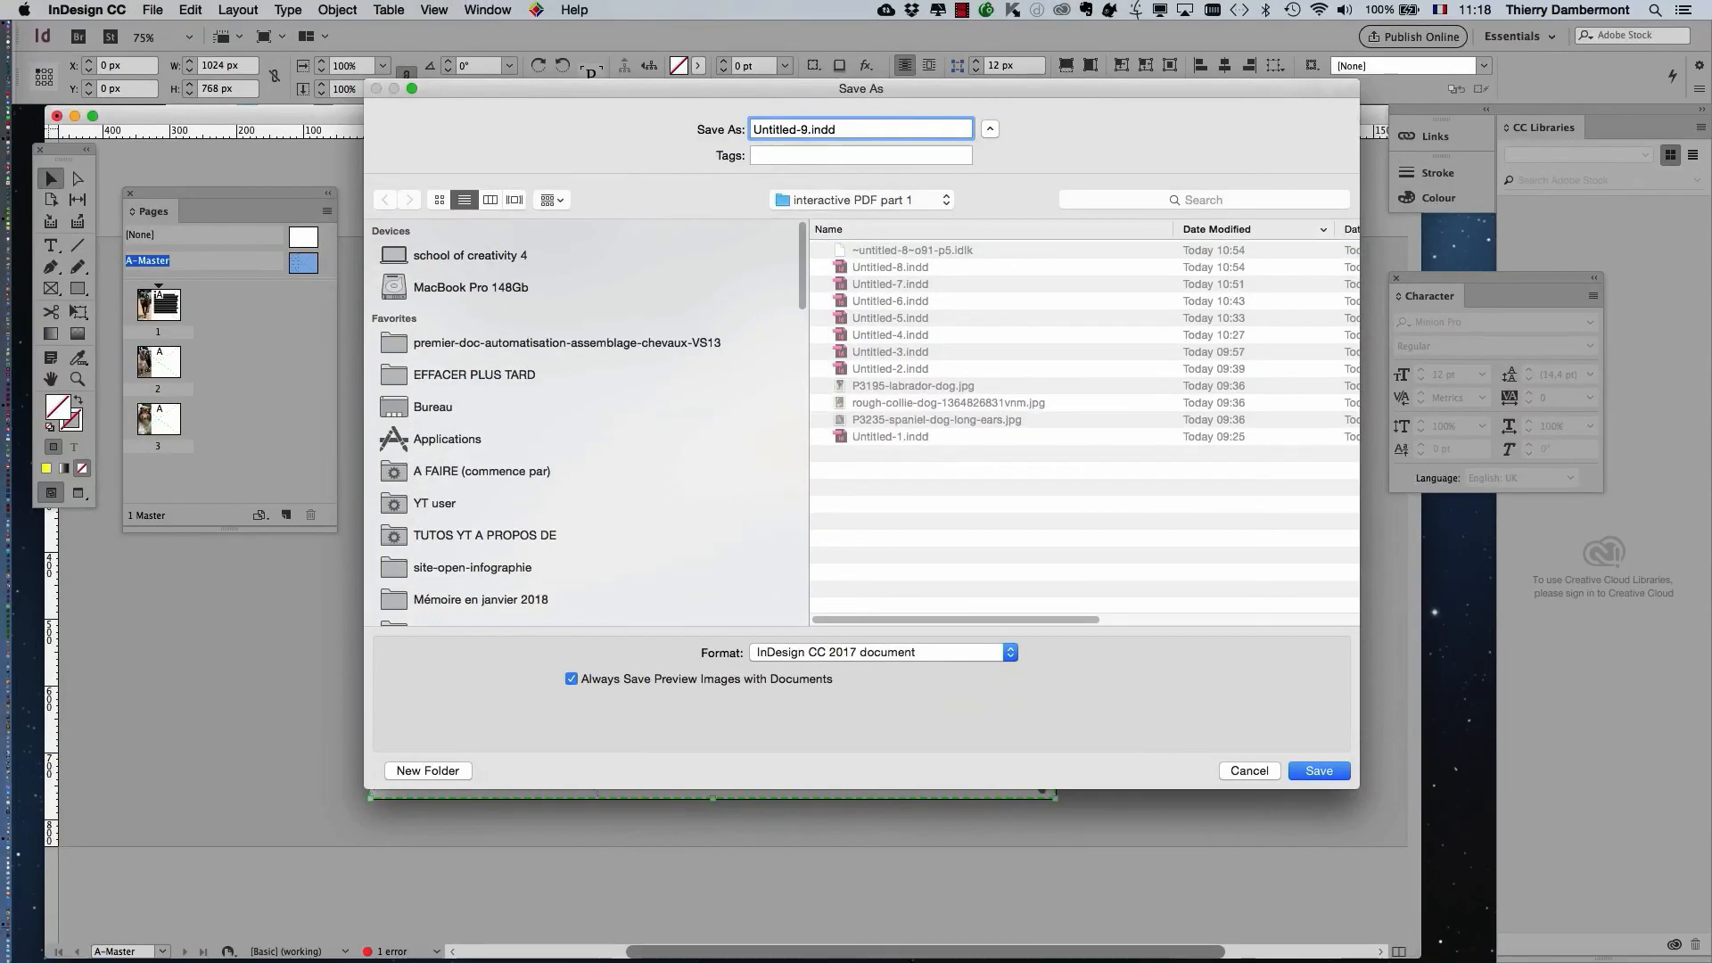
key("Return")
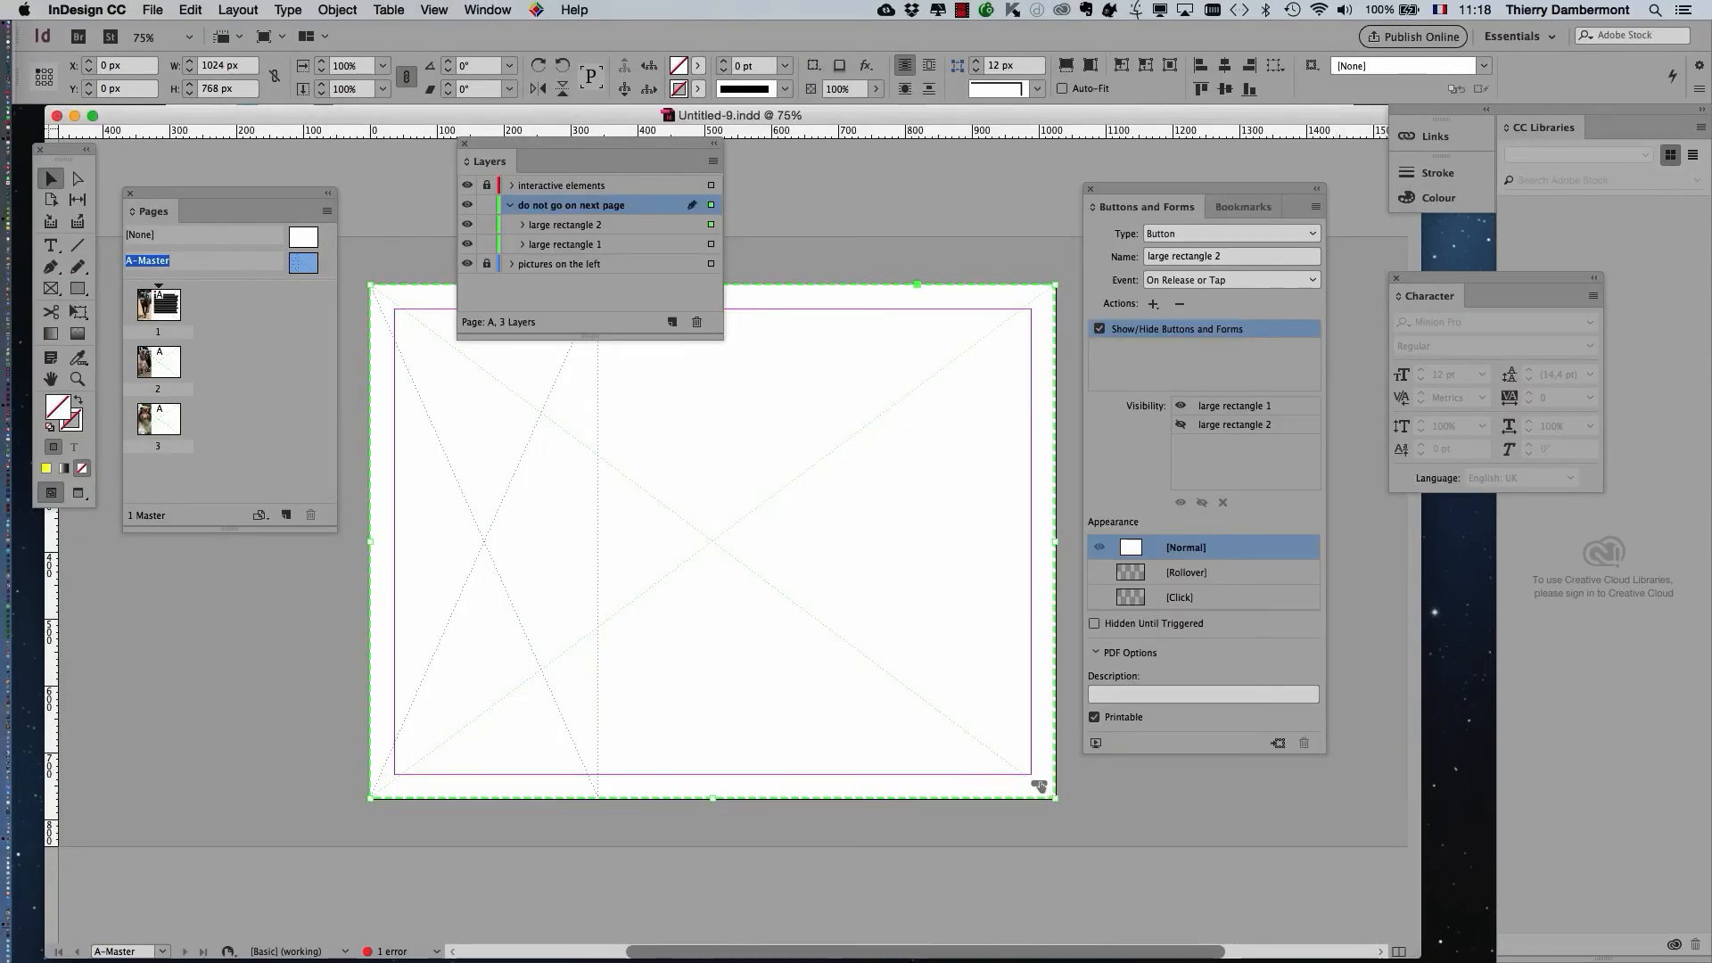
- Export the document to the Desktop as the interactive PDF Untitled-9.pdf and allow it to enter full screen mode in Acrobat
left_click(153, 10)
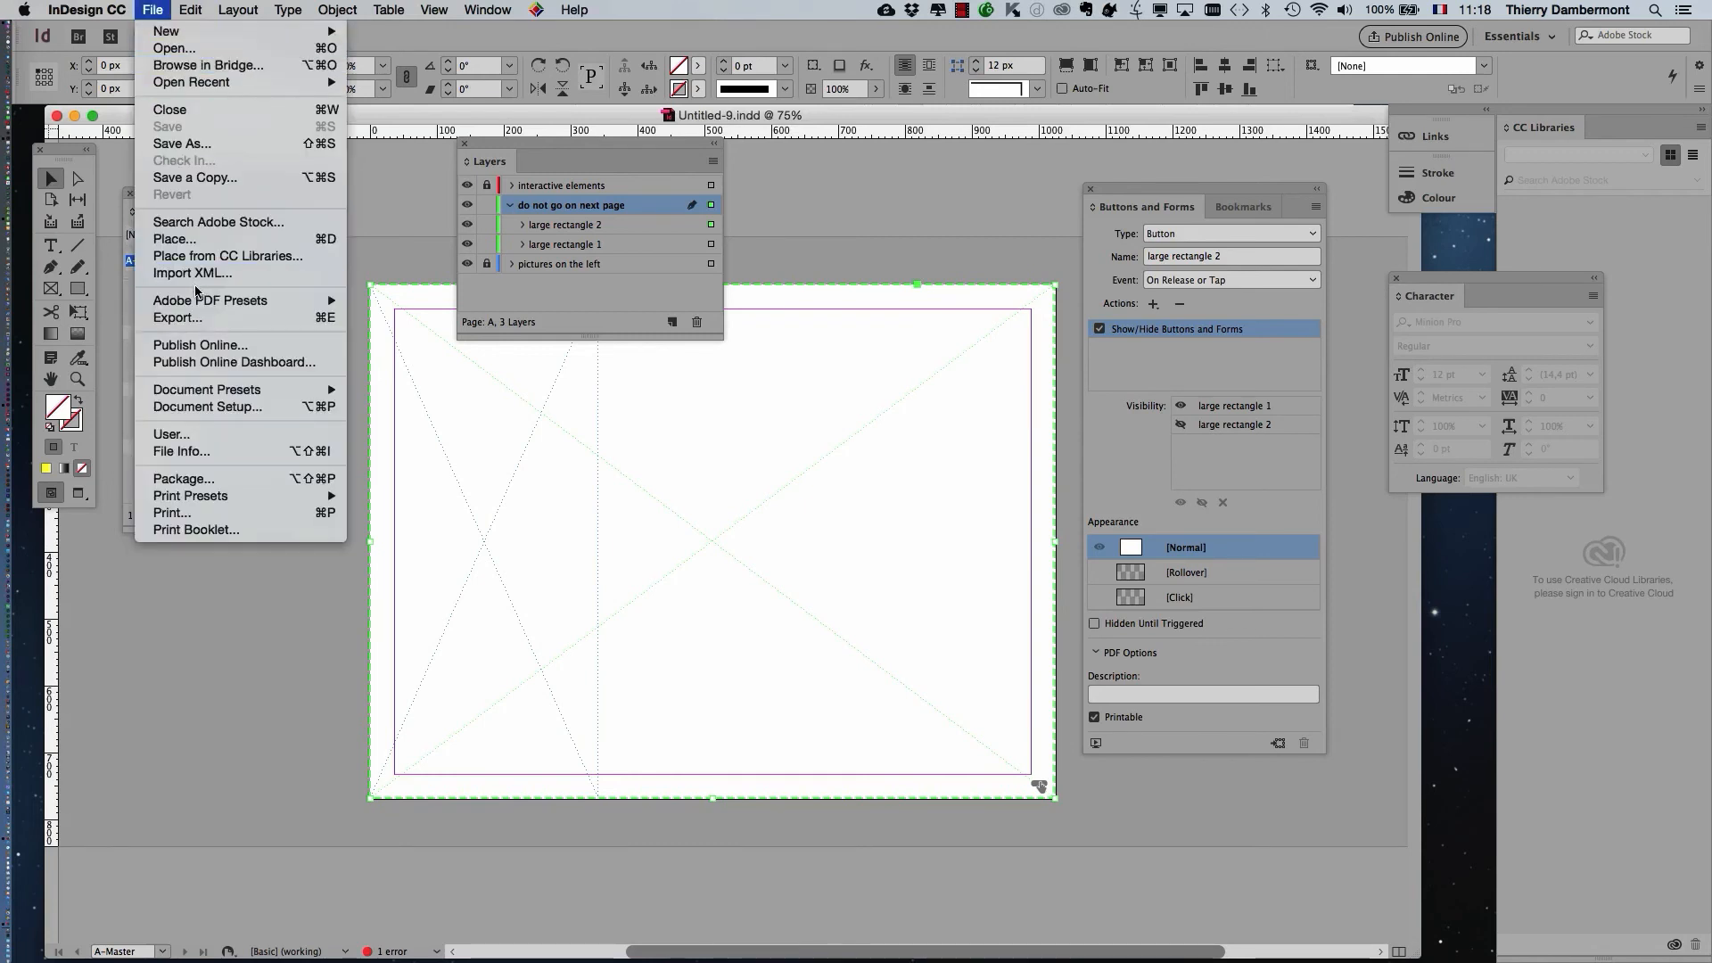
left_click(191, 323)
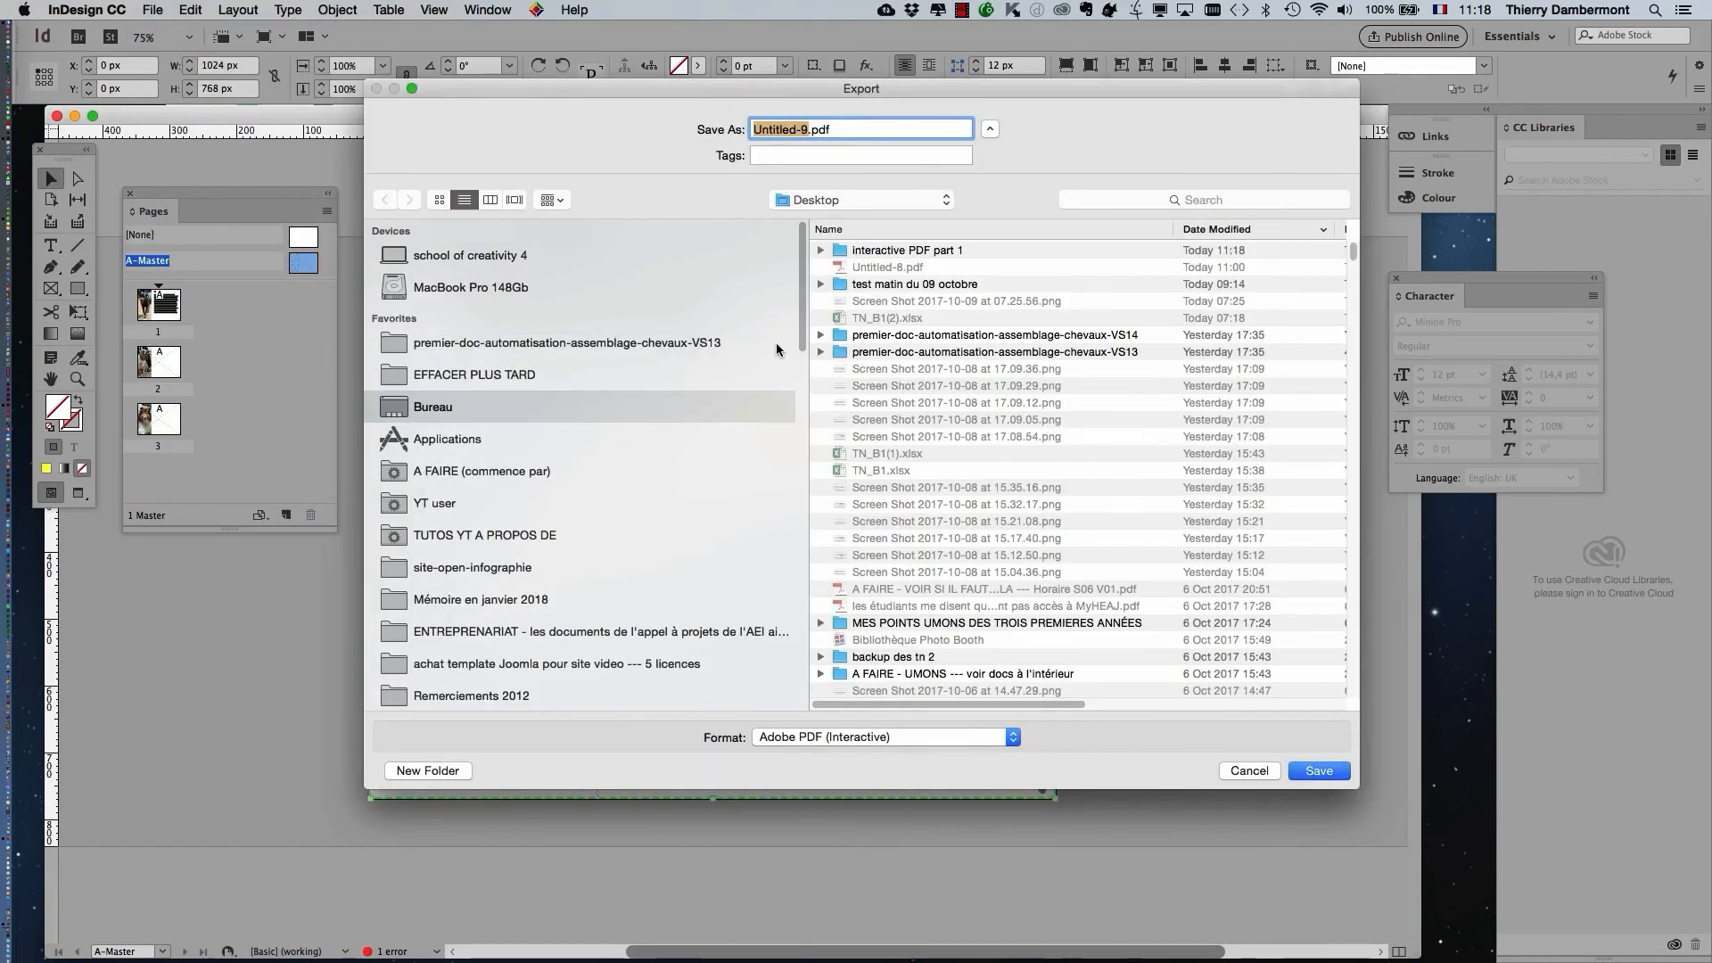
left_click(928, 737)
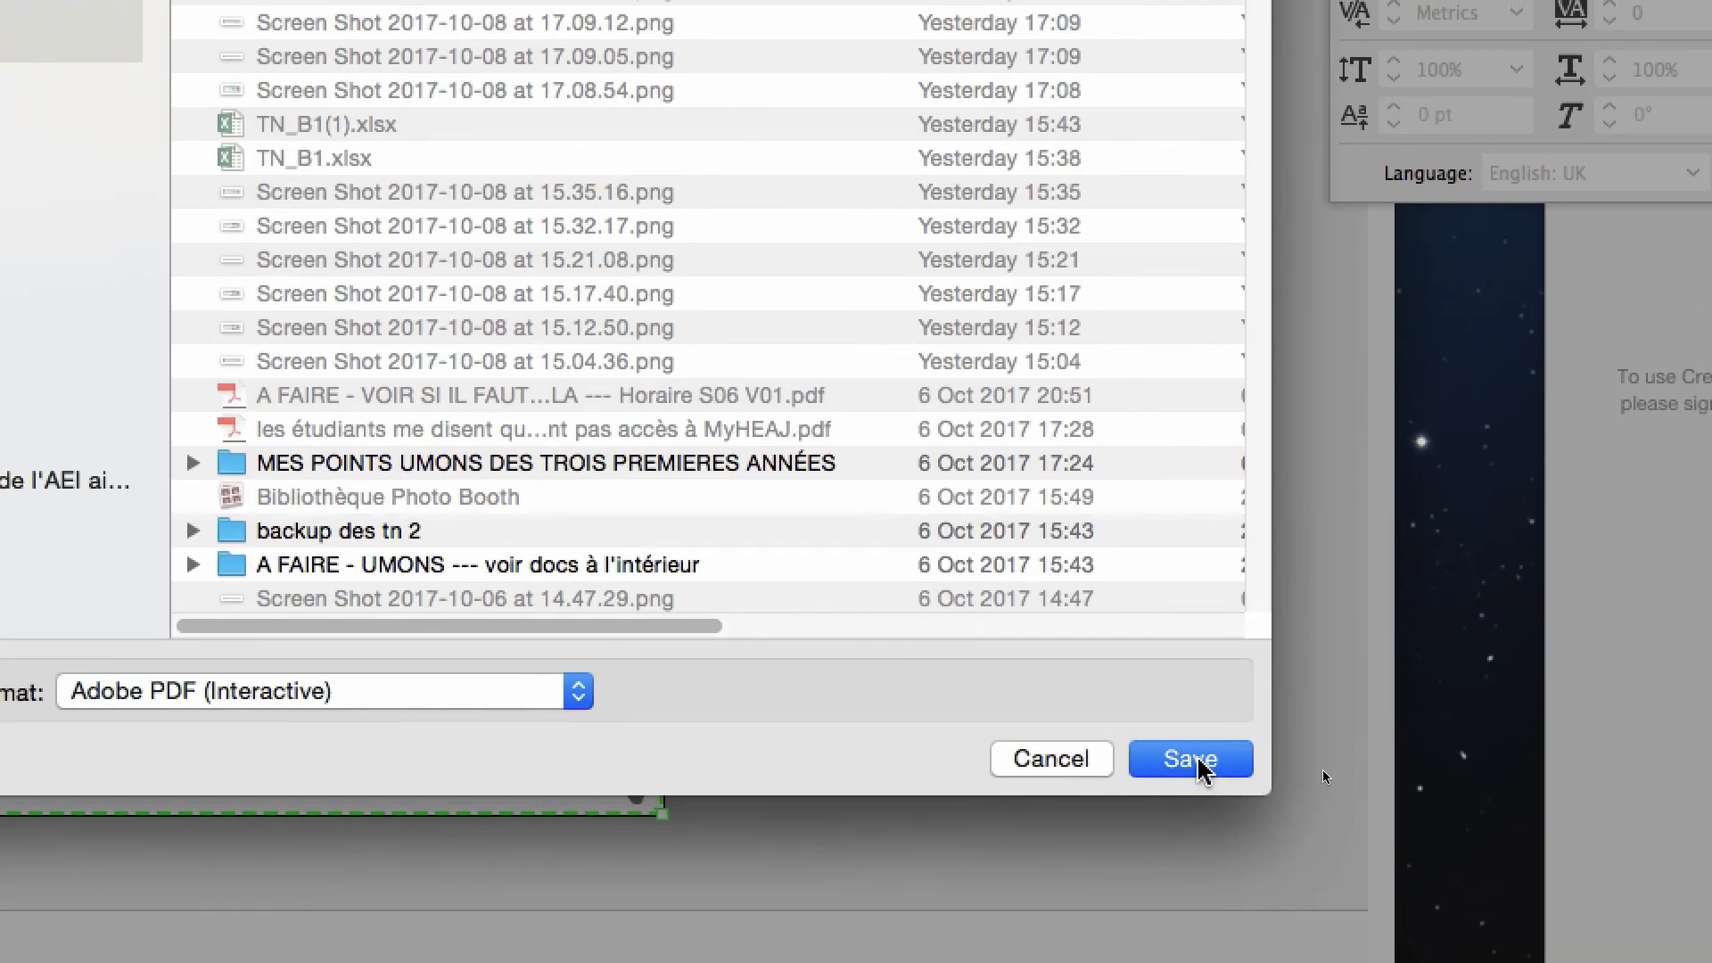
left_click(1191, 759)
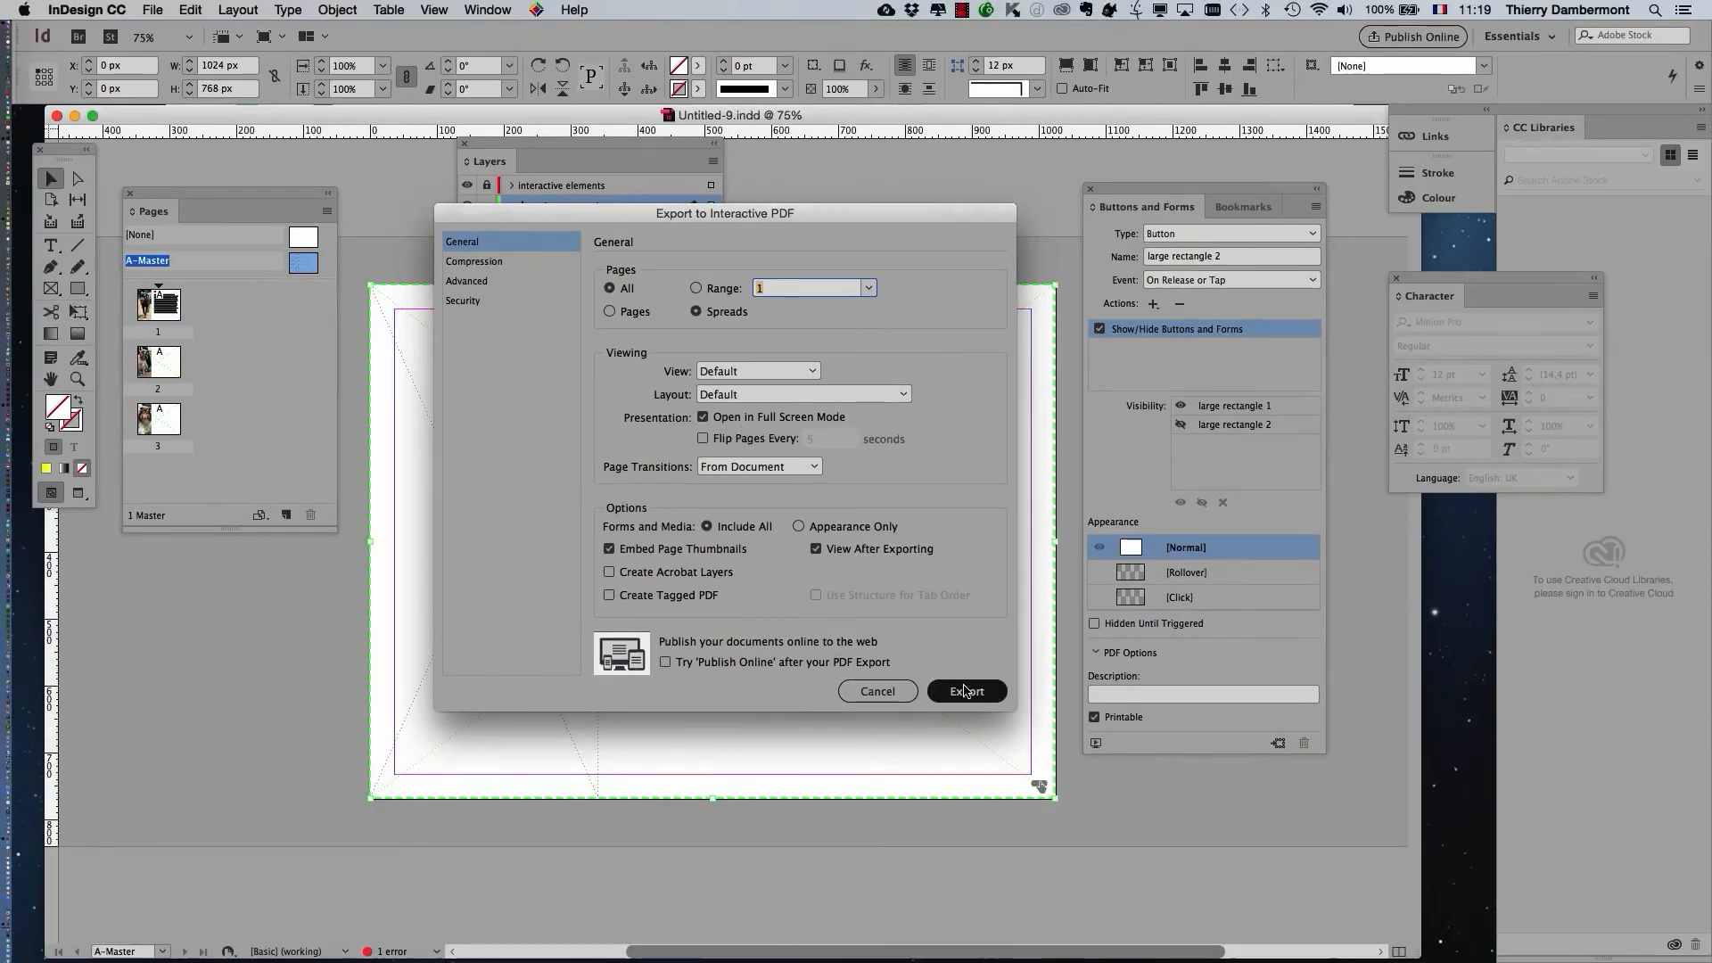
left_click(963, 689)
left_click(1002, 528)
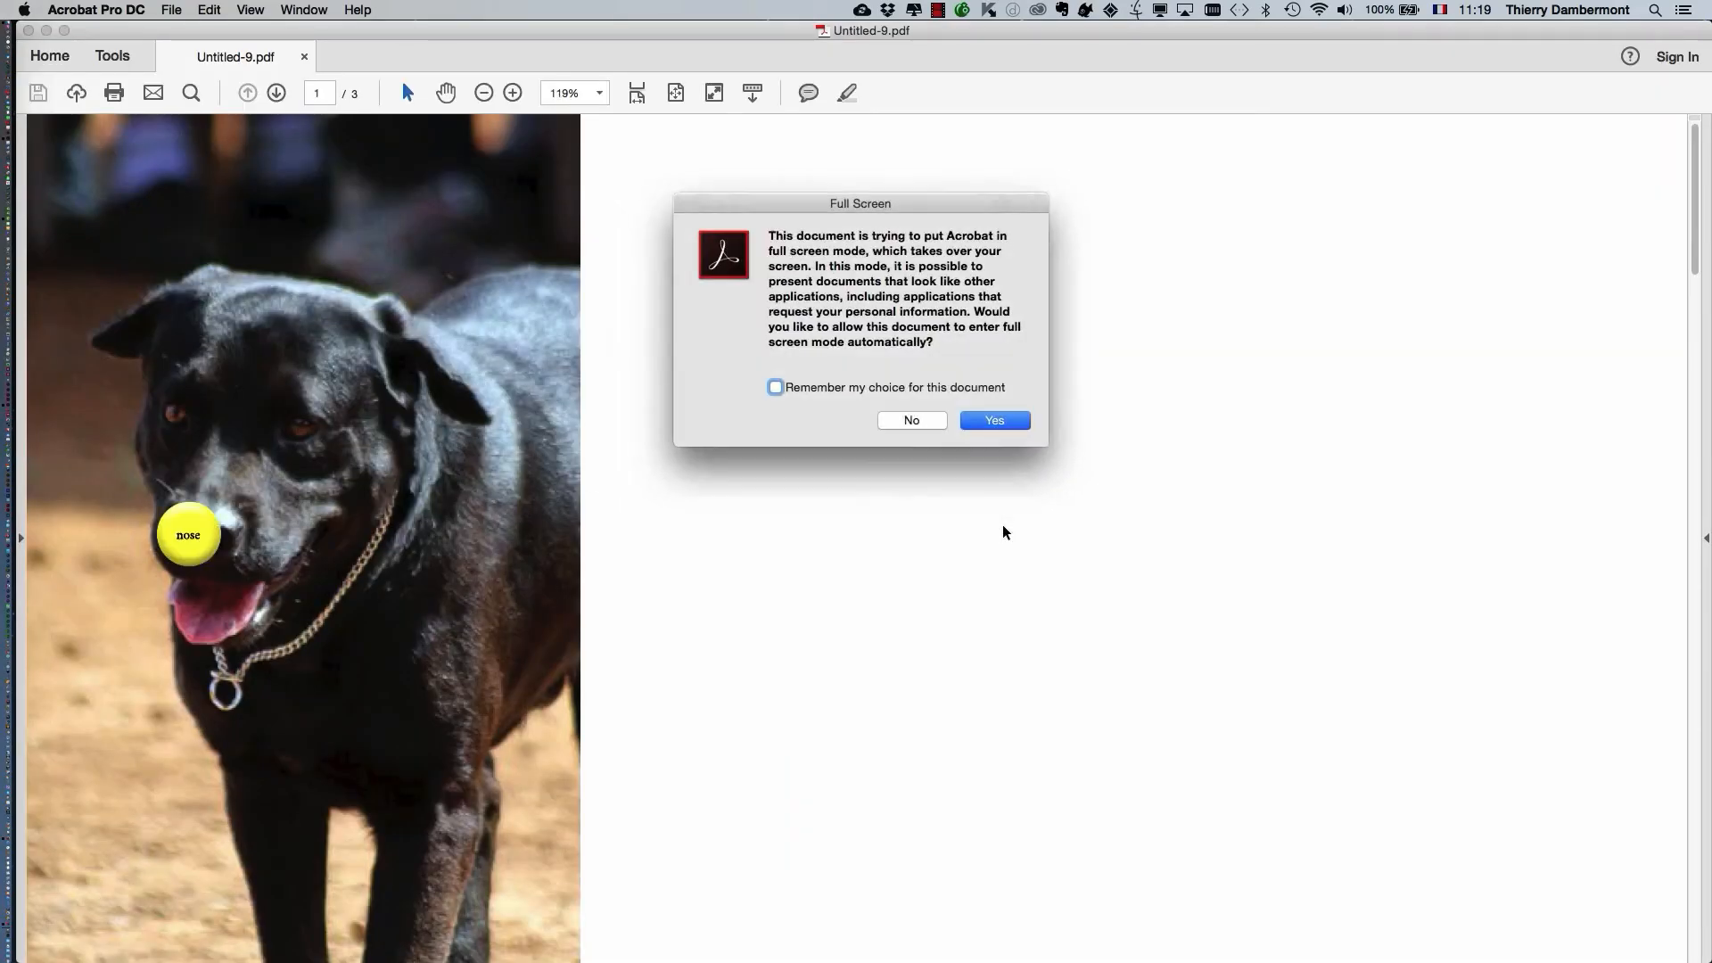
left_click(1009, 423)
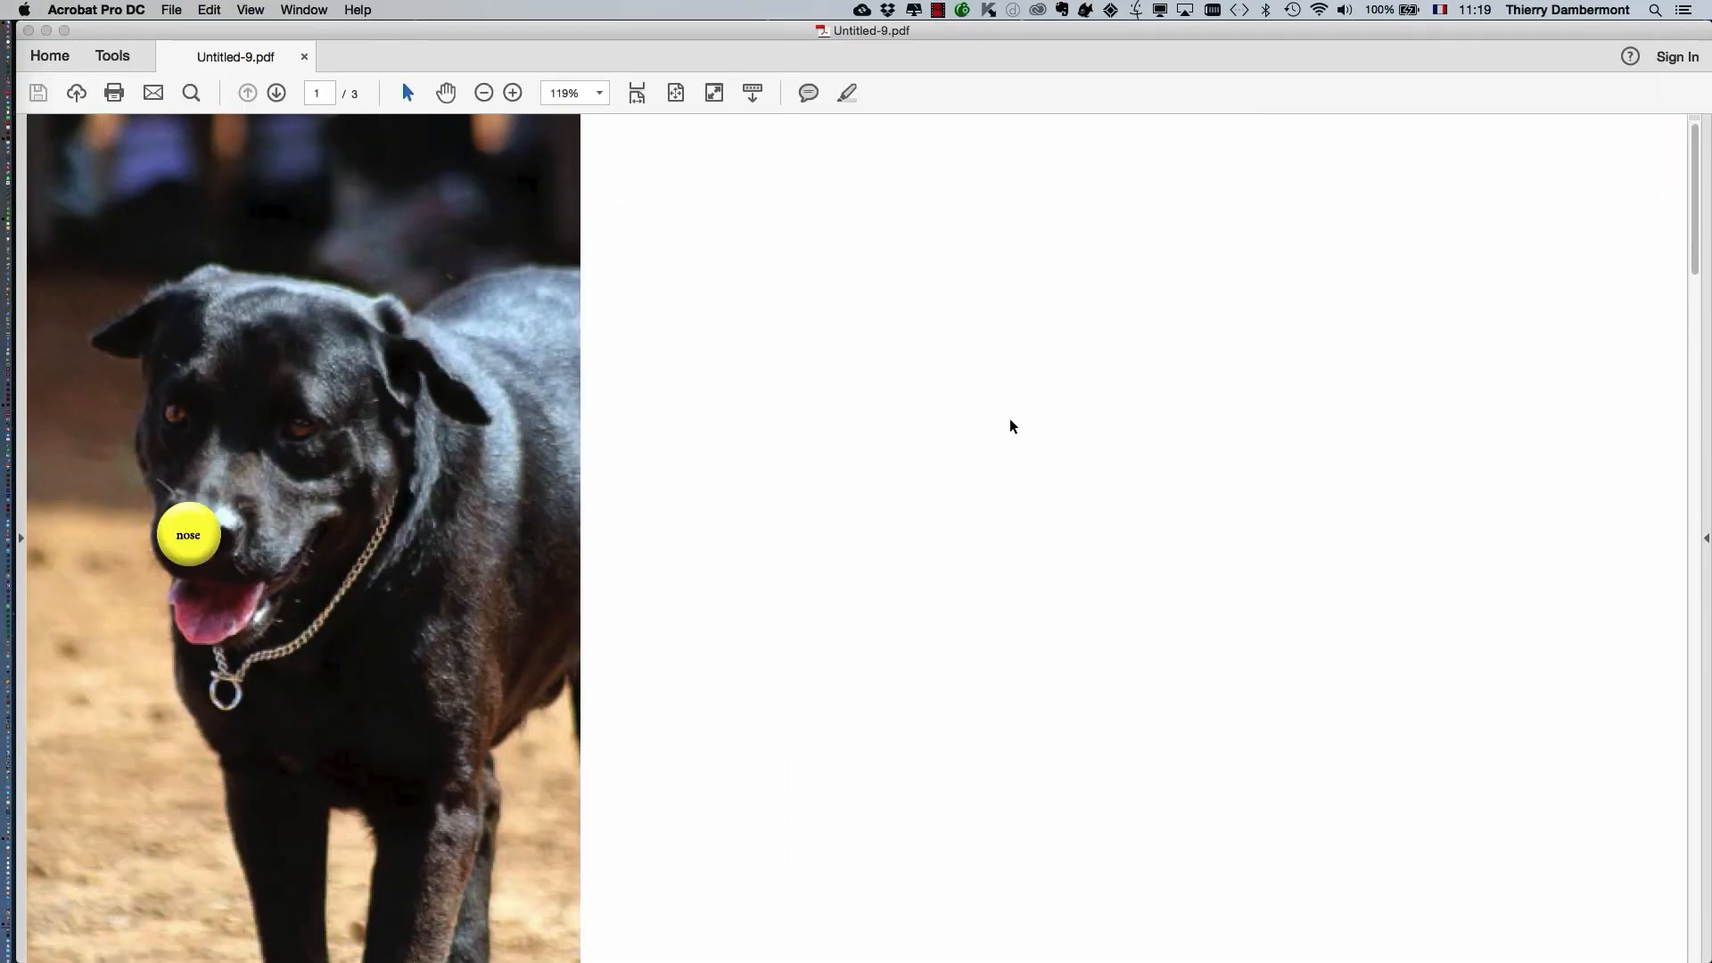